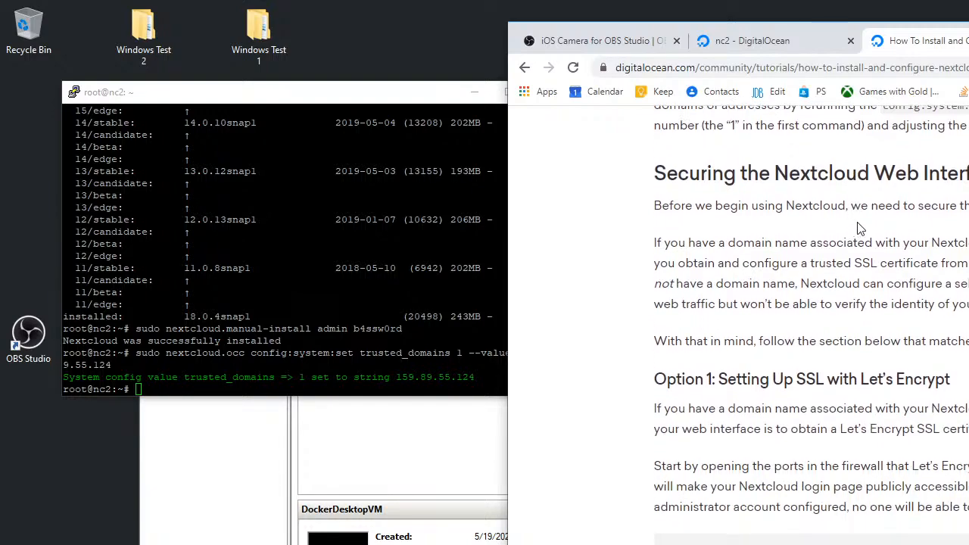
Step: Switch to the browser tab showing the Nextcloud login page
{"action": "key", "text": "ctrl+Tab"}
Step: Log in to Nextcloud as user 'admin' with the account password
{"action": "left_click", "coordinate": [899, 276]}
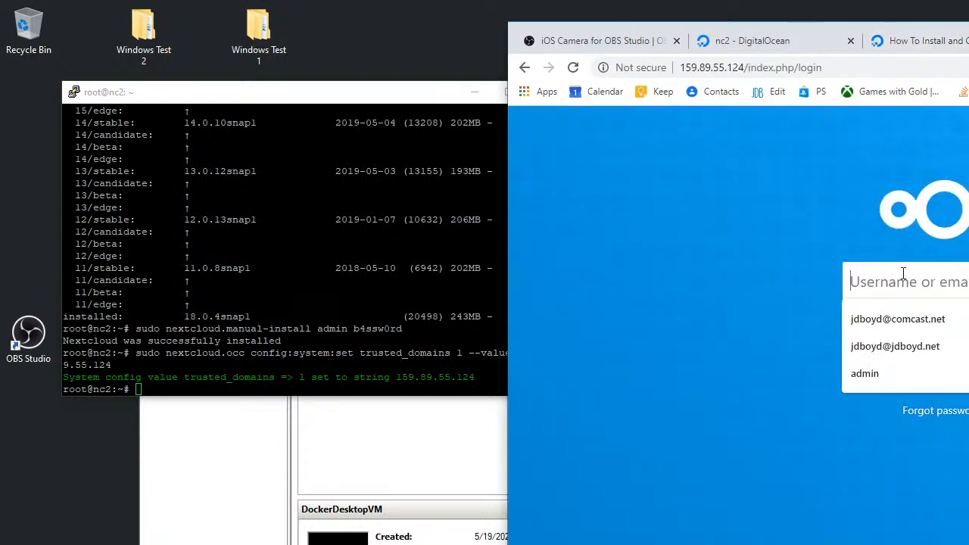
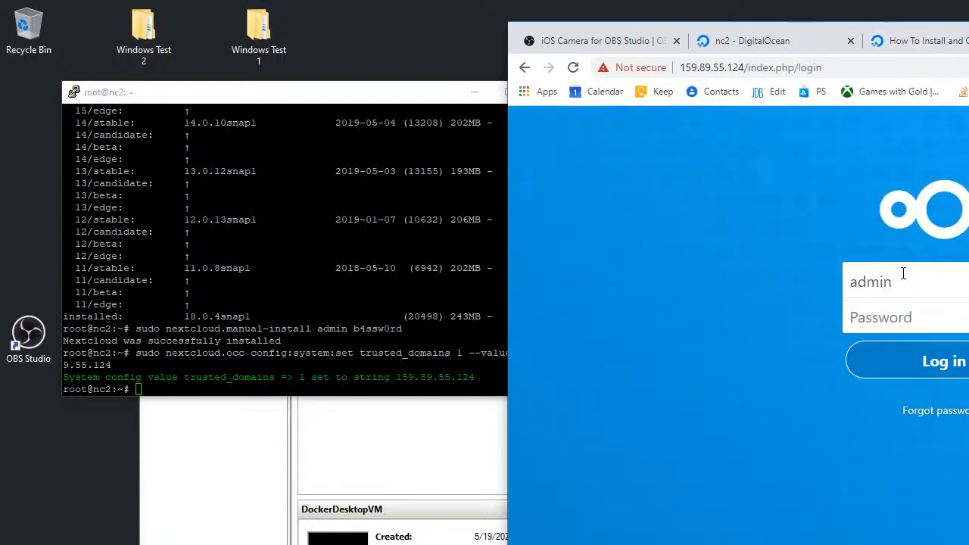
{"action": "key", "text": "Tab"}
{"action": "key", "text": "Return"}
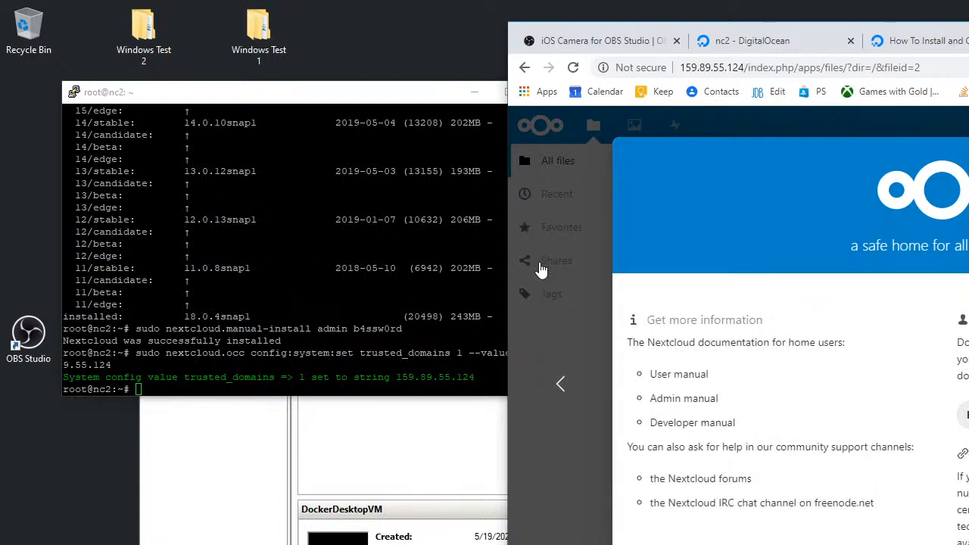
Step: Open the tour's desktop app download link in a new tab and dismiss the welcome tour
{"action": "left_click", "coordinate": [560, 385]}
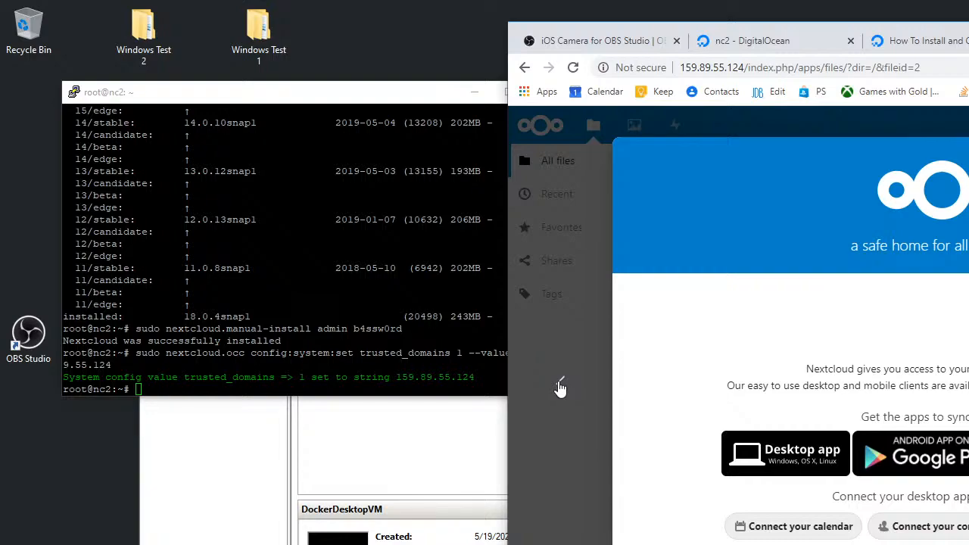
{"action": "right_click", "coordinate": [789, 457]}
{"action": "left_click", "coordinate": [832, 470]}
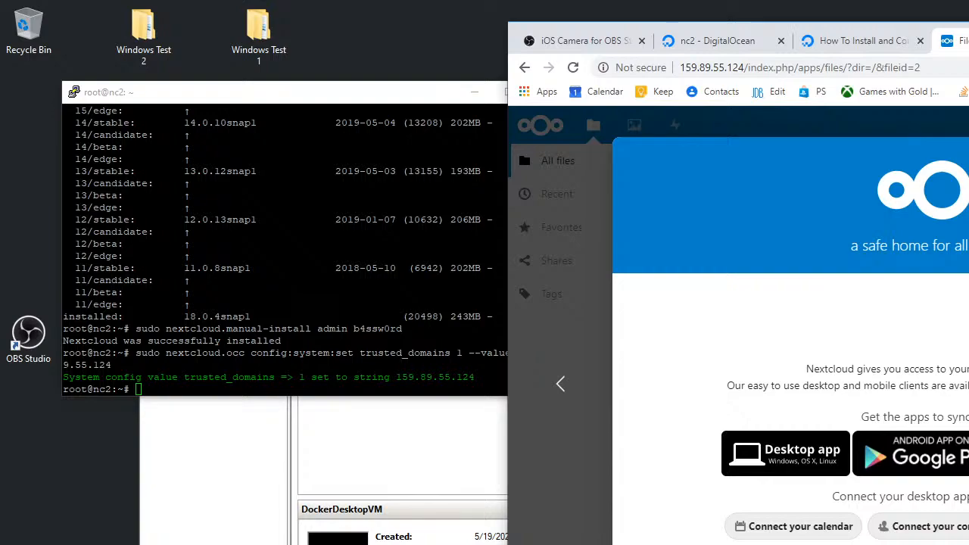
{"action": "scroll", "coordinate": [787, 394], "scroll_direction": "down", "scroll_amount": 5}
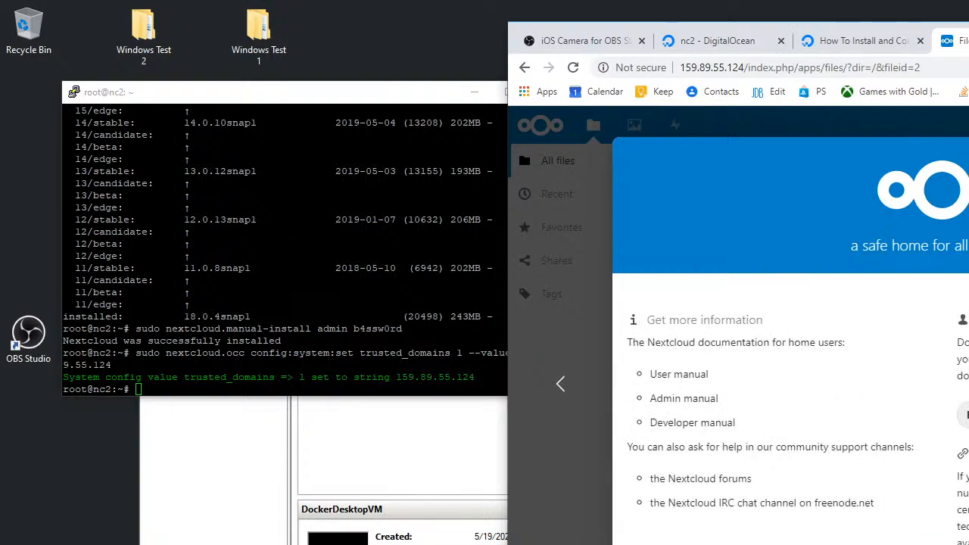
{"action": "key", "text": "Escape"}
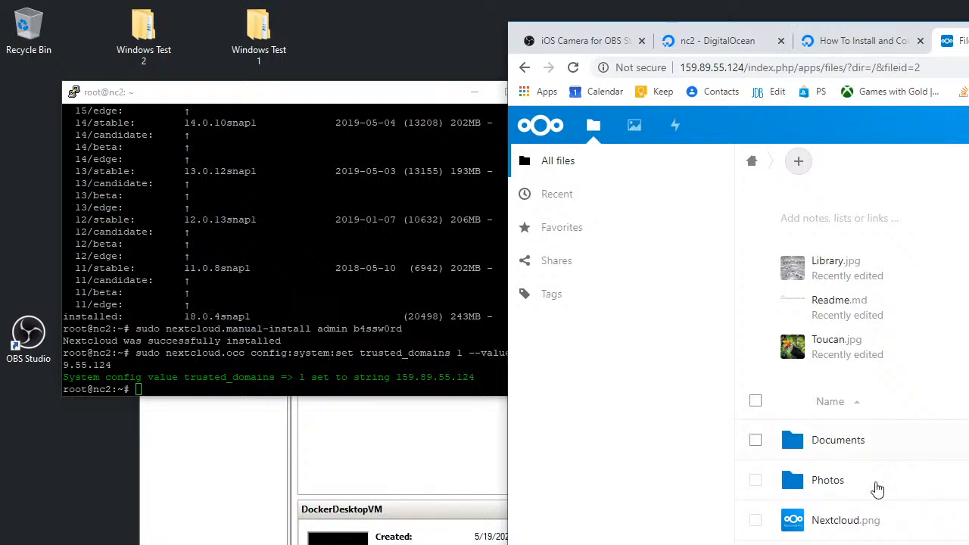
Step: Scroll through the Files list and shift the Chrome window slightly left
{"action": "scroll", "coordinate": [909, 313], "scroll_direction": "down", "scroll_amount": 2}
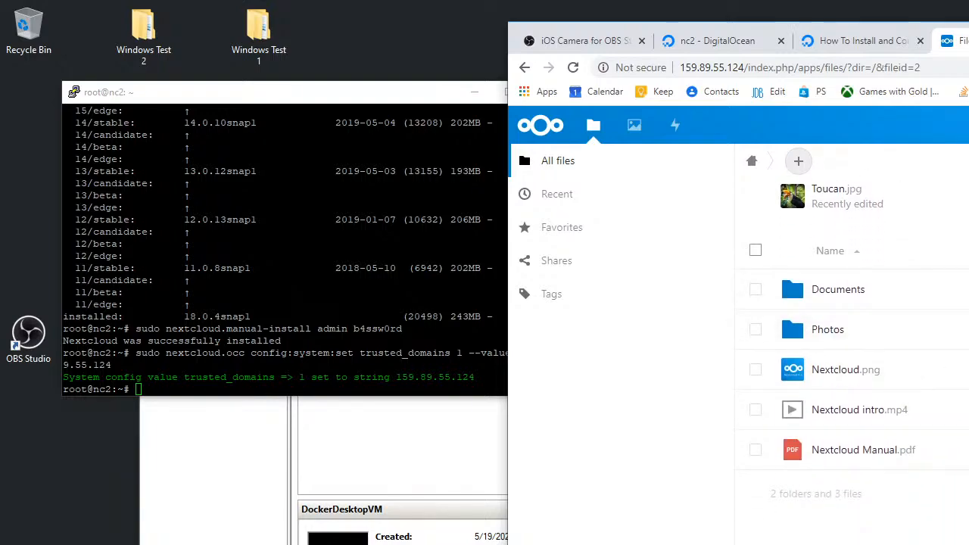
{"action": "scroll", "coordinate": [856, 397], "scroll_direction": "up", "scroll_amount": 2}
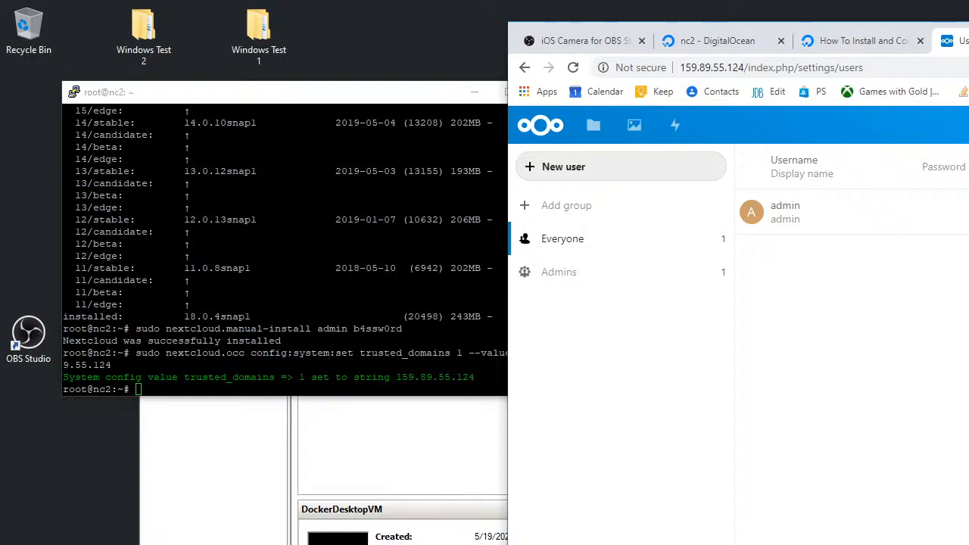
{"action": "mouse_move", "coordinate": [968, 34]}
{"action": "left_mouse_down"}
{"action": "mouse_move", "coordinate": [850, 37]}
{"action": "mouse_move", "coordinate": [950, 33]}
{"action": "left_mouse_up"}
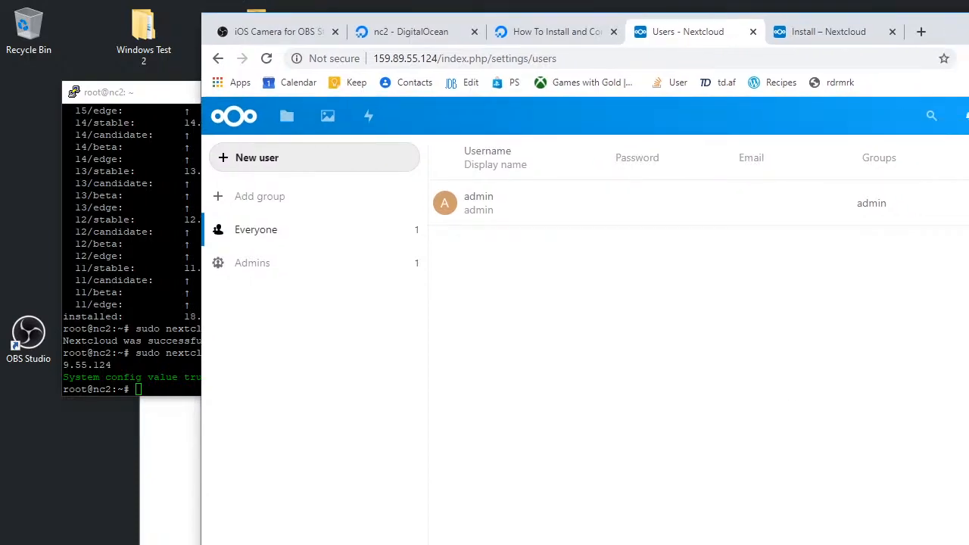
Step: Minimize OBS, view the Install – Nextcloud client download page, then return to Hyper-V Manager
{"action": "key", "text": "alt+Tab"}
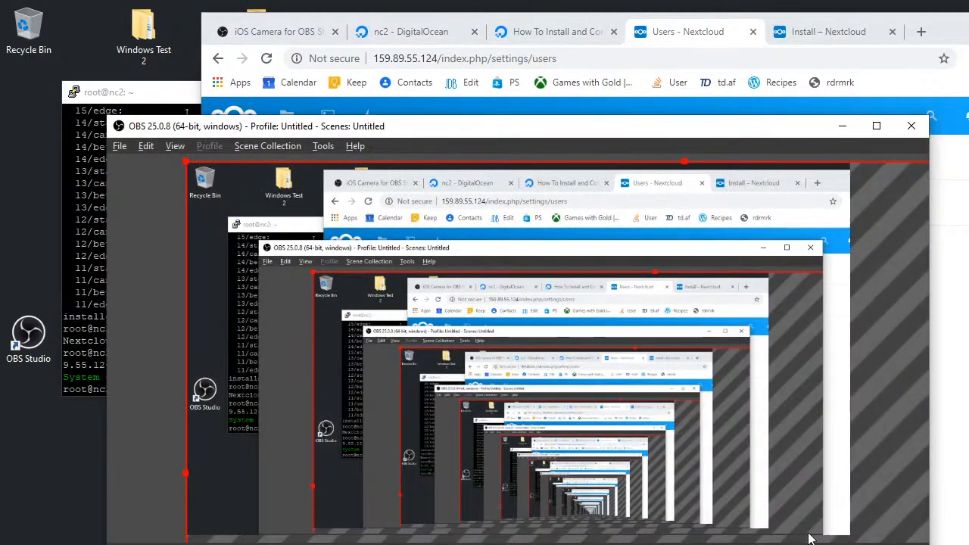
{"action": "left_click", "coordinate": [842, 127]}
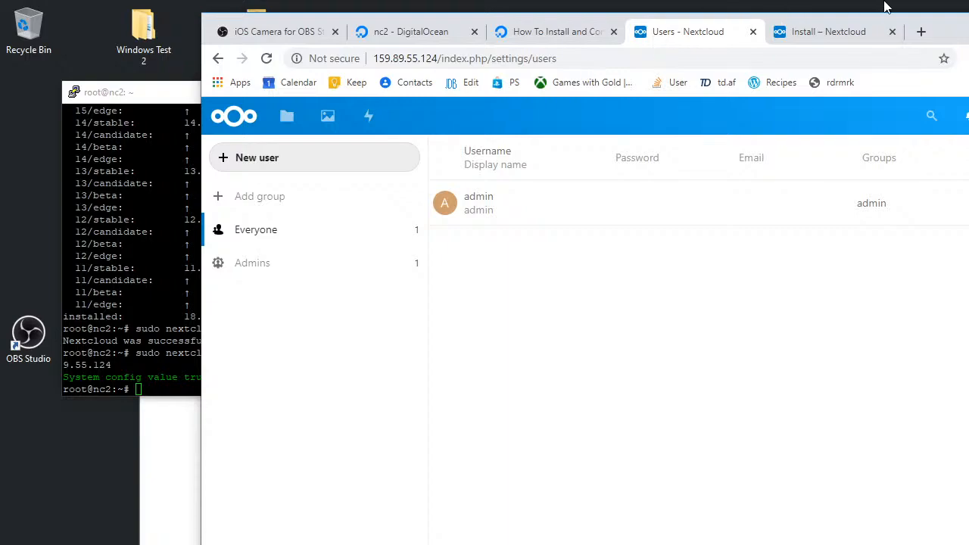
{"action": "left_click", "coordinate": [848, 38]}
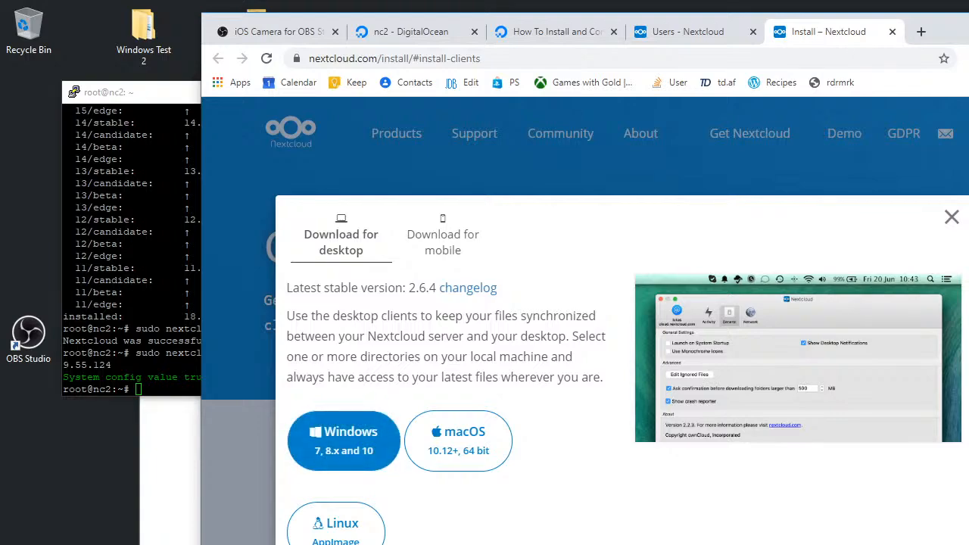
{"action": "key", "text": "alt+Tab"}
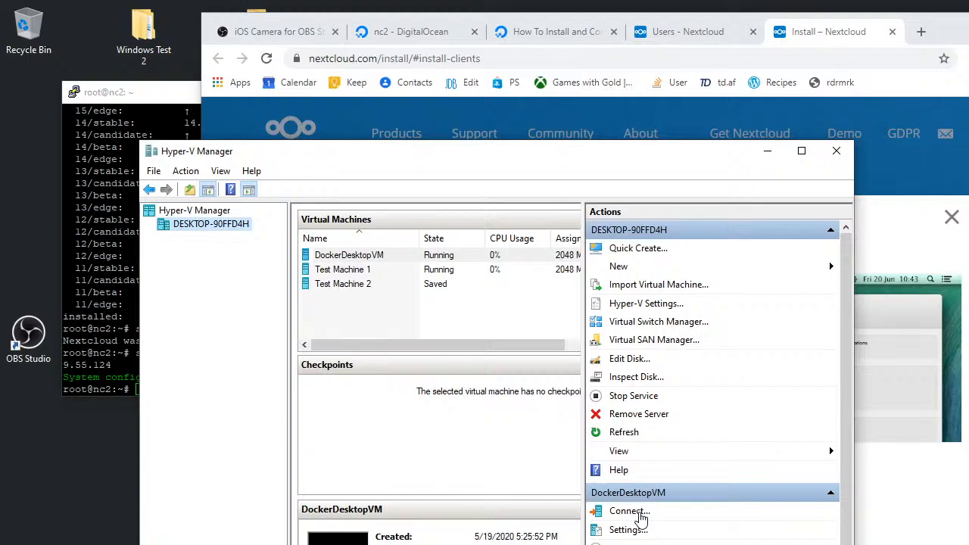
Step: Connect to Test Machine 1 at 1366 by 768 and open a new Chrome tab
{"action": "left_click", "coordinate": [350, 274]}
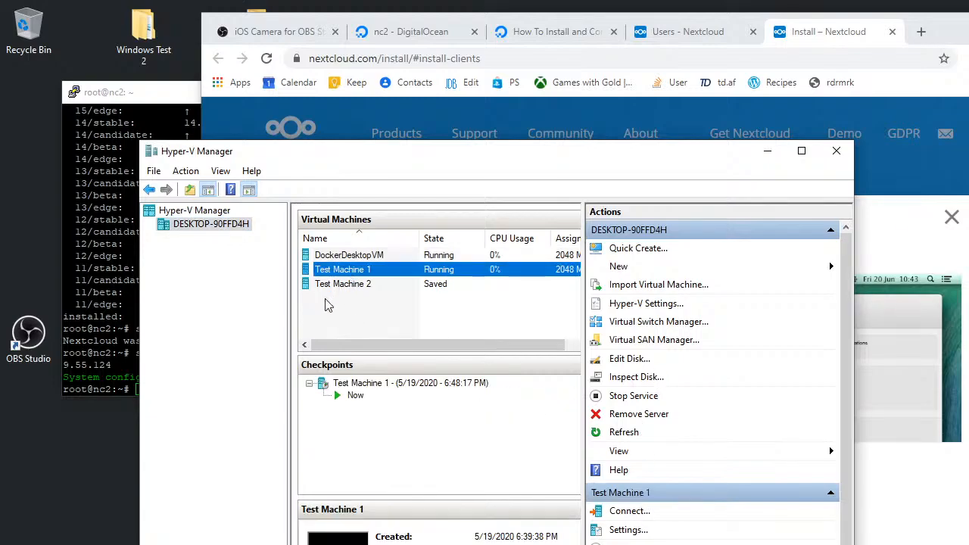
{"action": "left_click", "coordinate": [629, 512]}
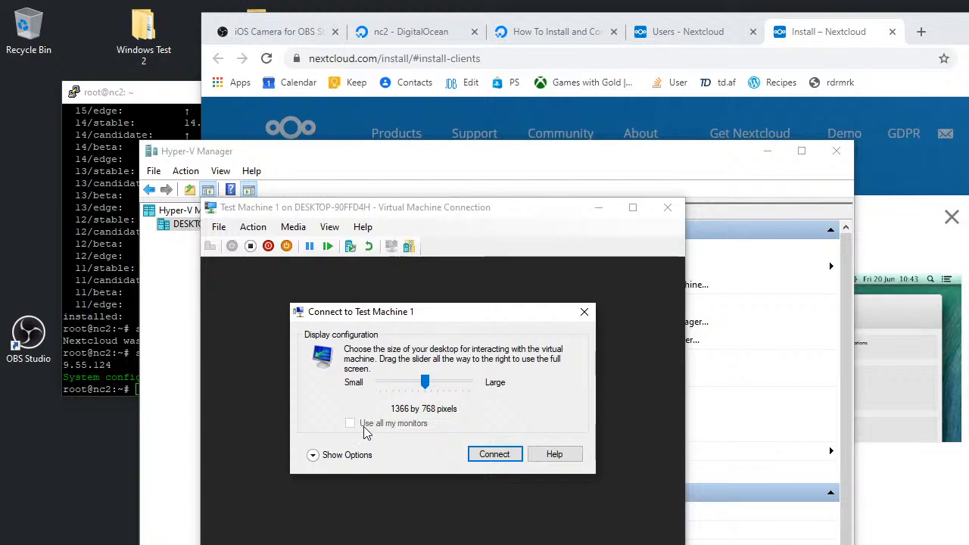
{"action": "left_click", "coordinate": [478, 452]}
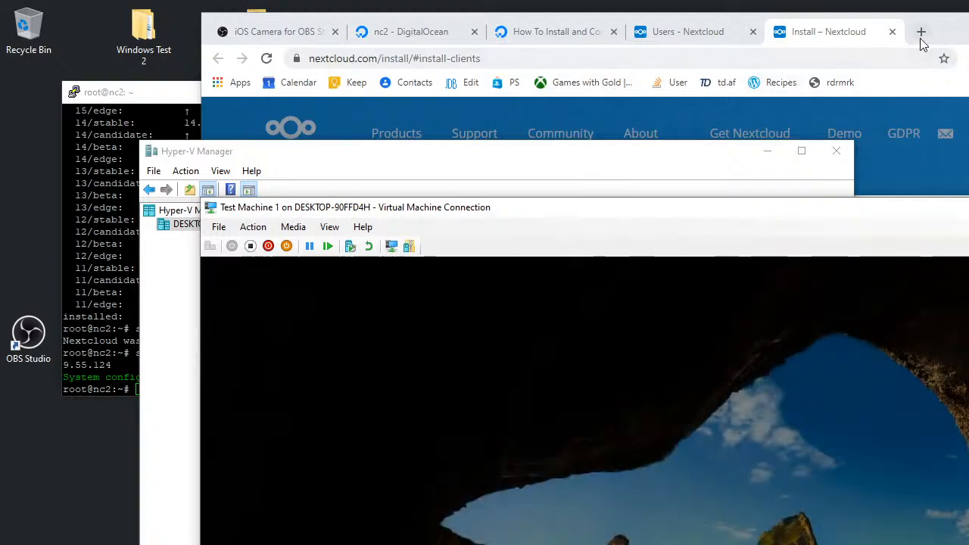
{"action": "left_click", "coordinate": [921, 31]}
Step: Search Google for 'windows 10 test in vm' and open Microsoft's Virtual Machines result
{"action": "type", "text": "win"}
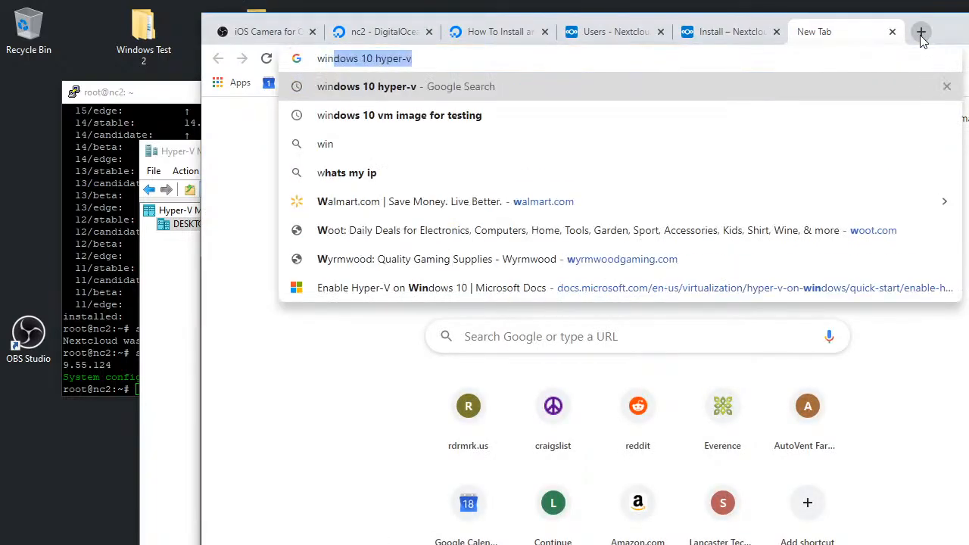
{"action": "key", "text": "Return"}
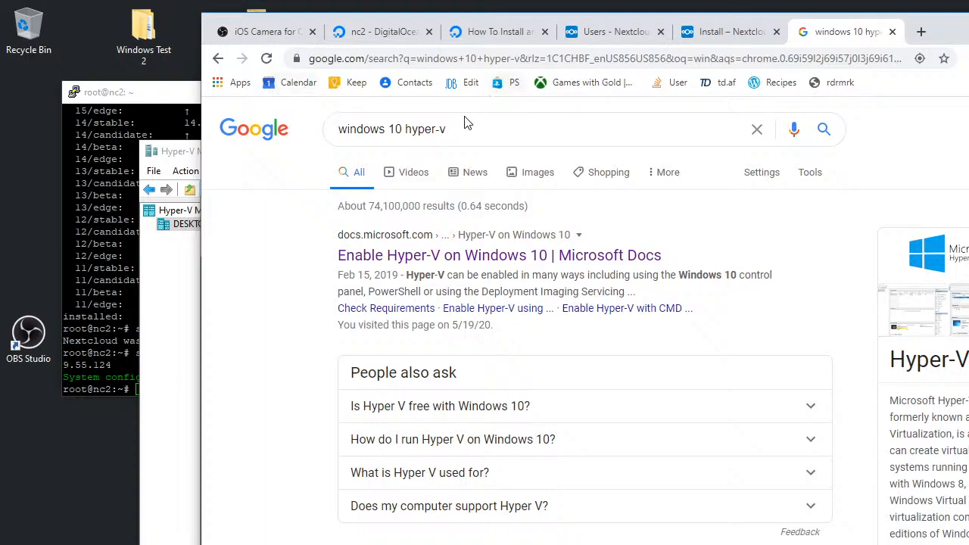
{"action": "left_click", "coordinate": [465, 127]}
{"action": "double_click", "coordinate": [496, 133]}
{"action": "type", "text": "test in vm"}
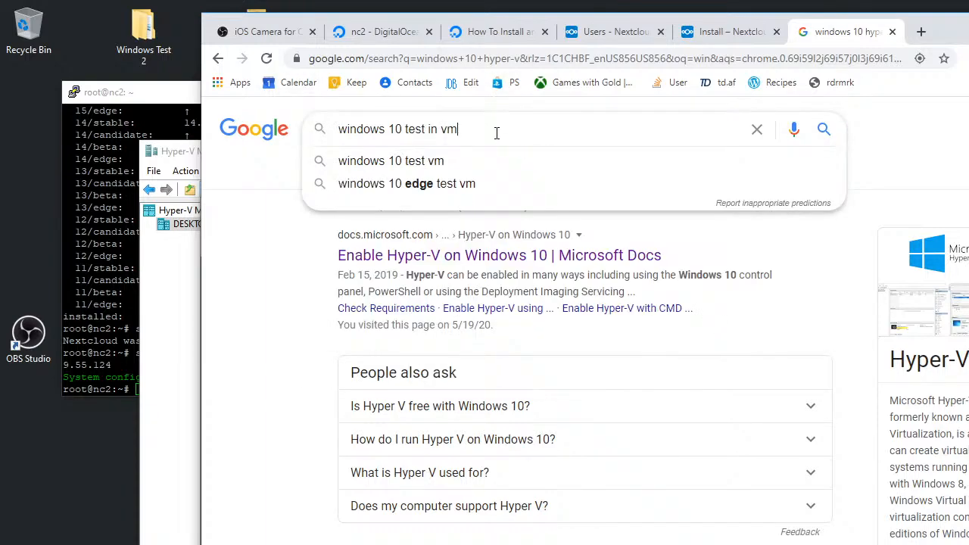
{"action": "key", "text": "Return"}
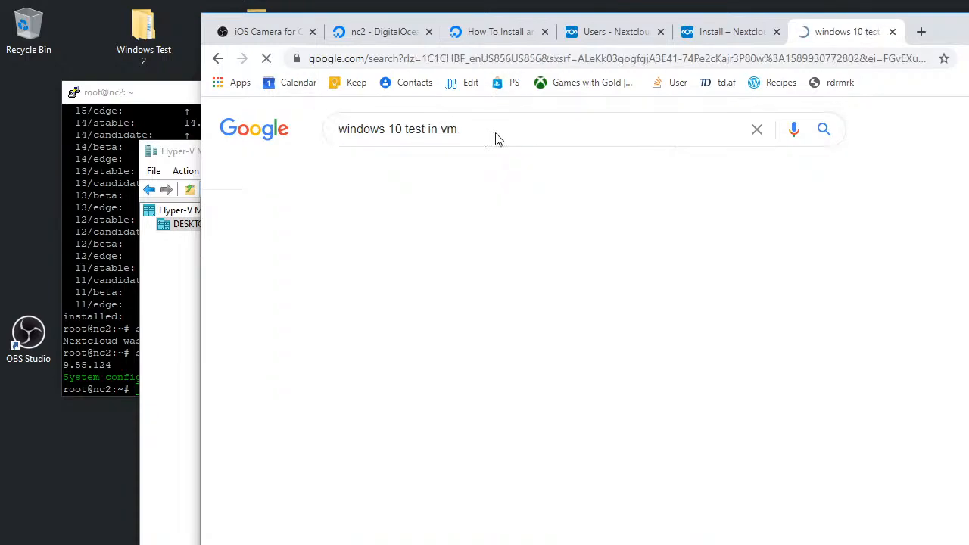
{"action": "left_click", "coordinate": [472, 255]}
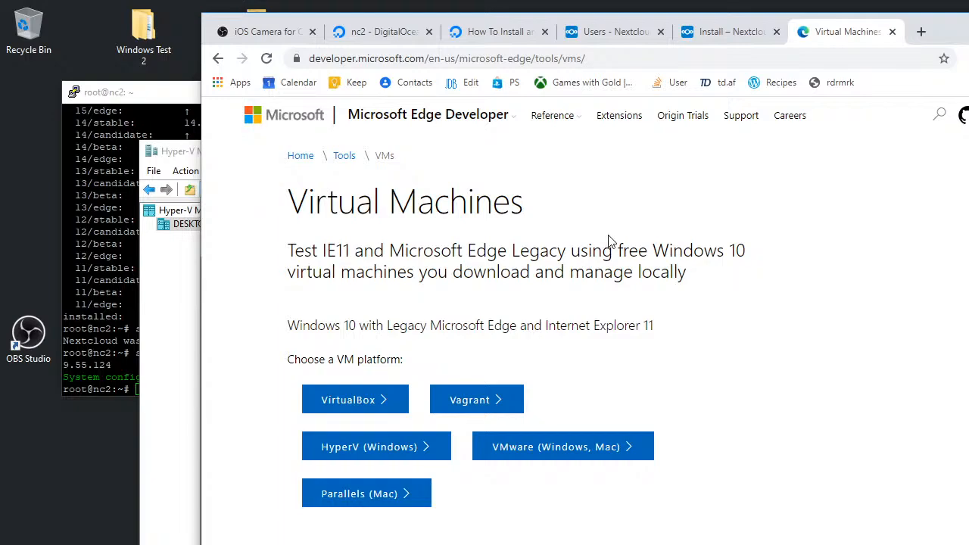
Step: Select the test VM's password on Microsoft's Virtual Machines page and switch to Test Machine 1
{"action": "left_click", "coordinate": [893, 32]}
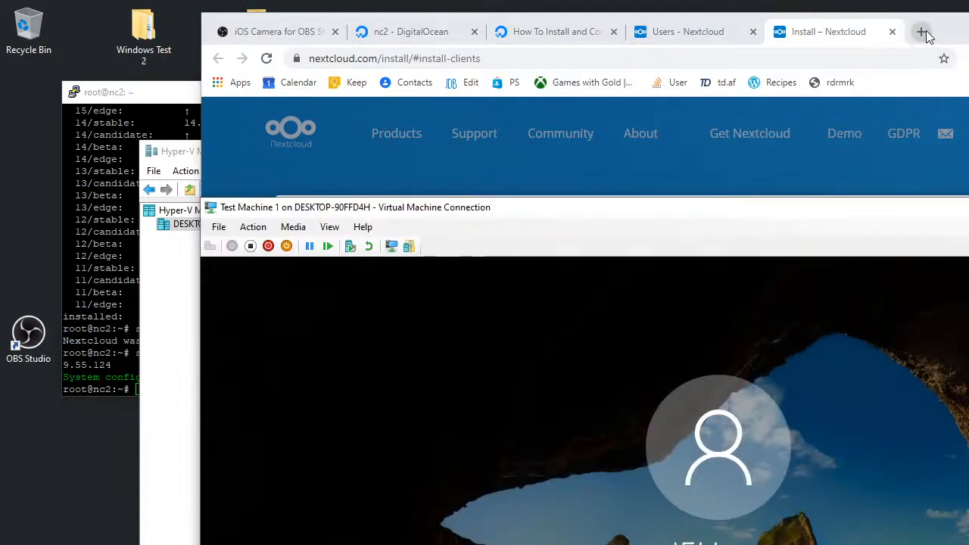
{"action": "left_click", "coordinate": [939, 34]}
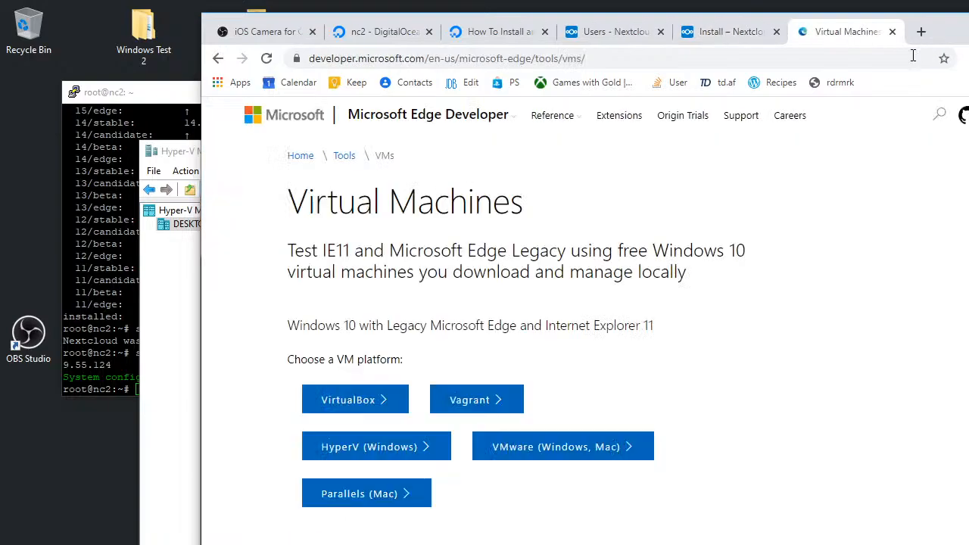
{"action": "scroll", "coordinate": [477, 386], "scroll_direction": "down", "scroll_amount": 3}
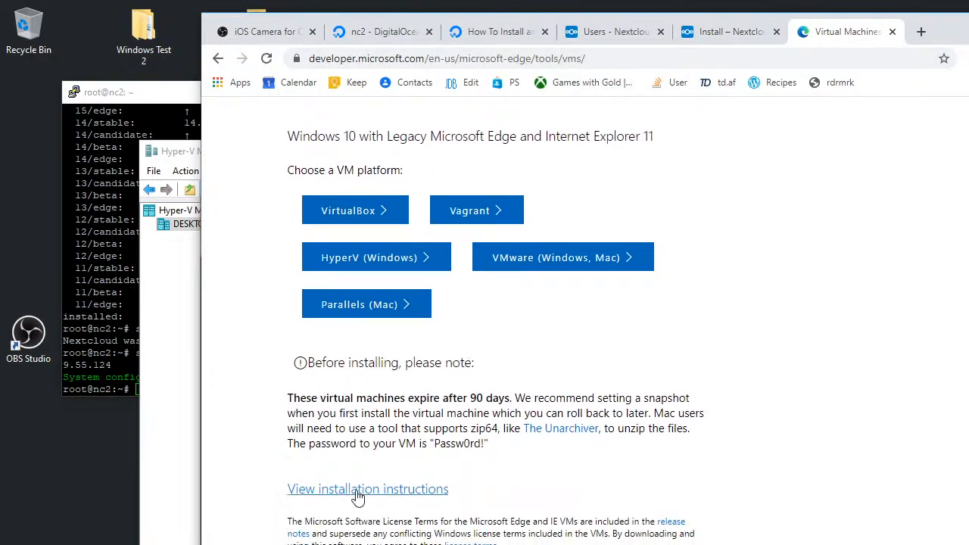
{"action": "scroll", "coordinate": [371, 420], "scroll_direction": "up", "scroll_amount": 3}
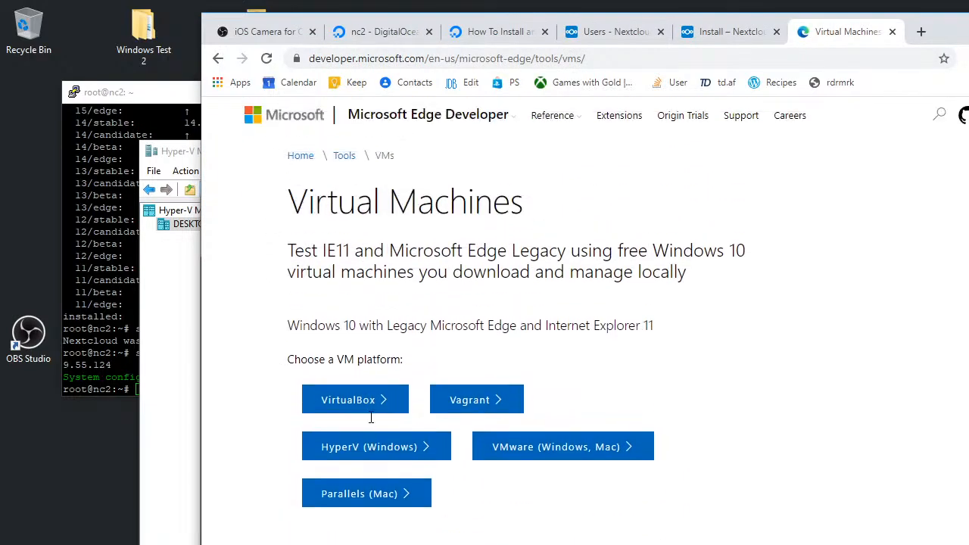
{"action": "scroll", "coordinate": [371, 422], "scroll_direction": "down", "scroll_amount": 3}
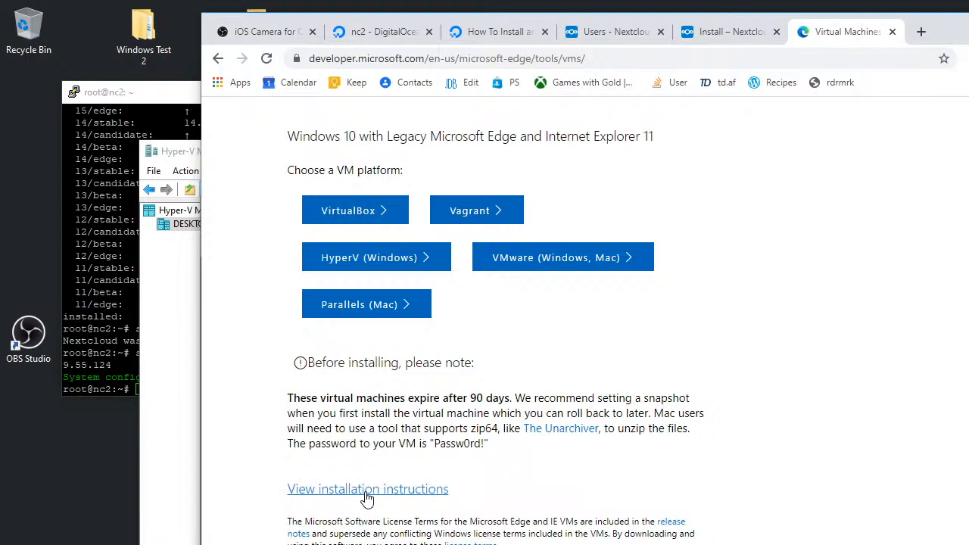
{"action": "double_click", "coordinate": [457, 443]}
{"action": "double_click", "coordinate": [462, 444]}
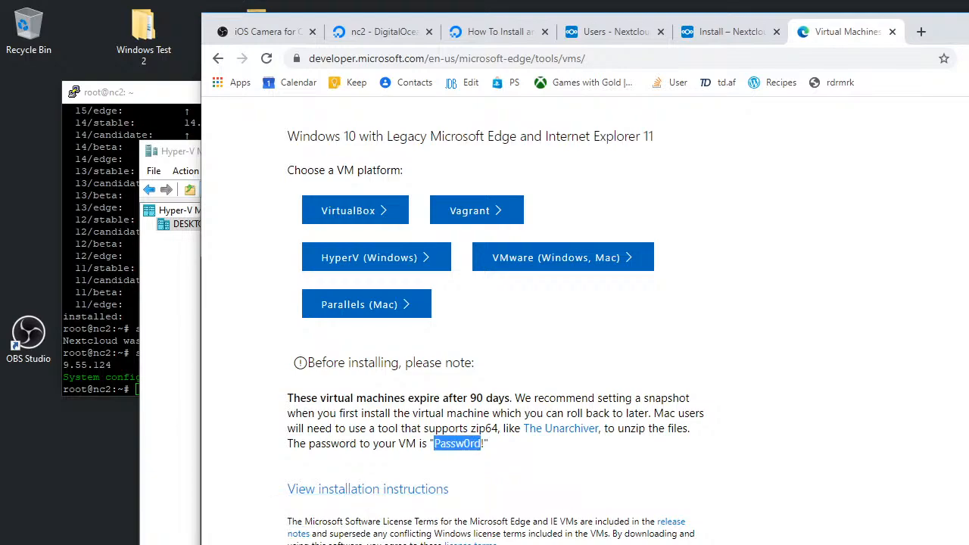
{"action": "key", "text": "alt+Tab"}
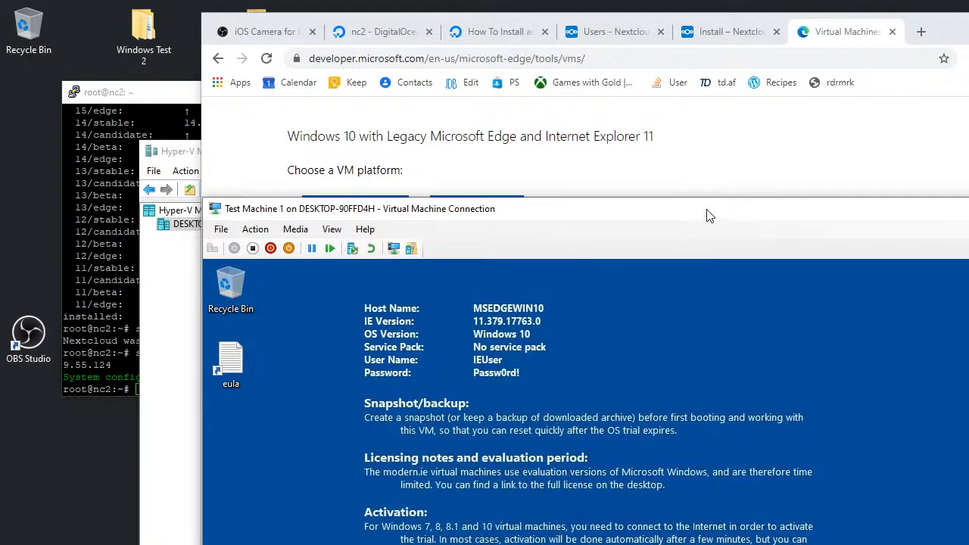
Step: Drag the Test Machine 1 connection window to the top of the screen
{"action": "left_click_drag", "start_coordinate": [709, 215], "coordinate": [679, 18]}
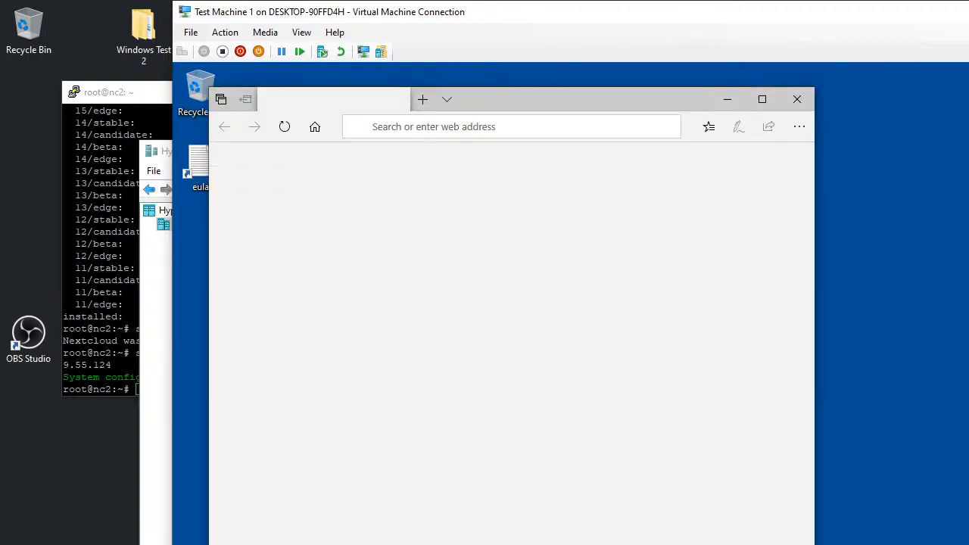
{"action": "left_click", "coordinate": [485, 124]}
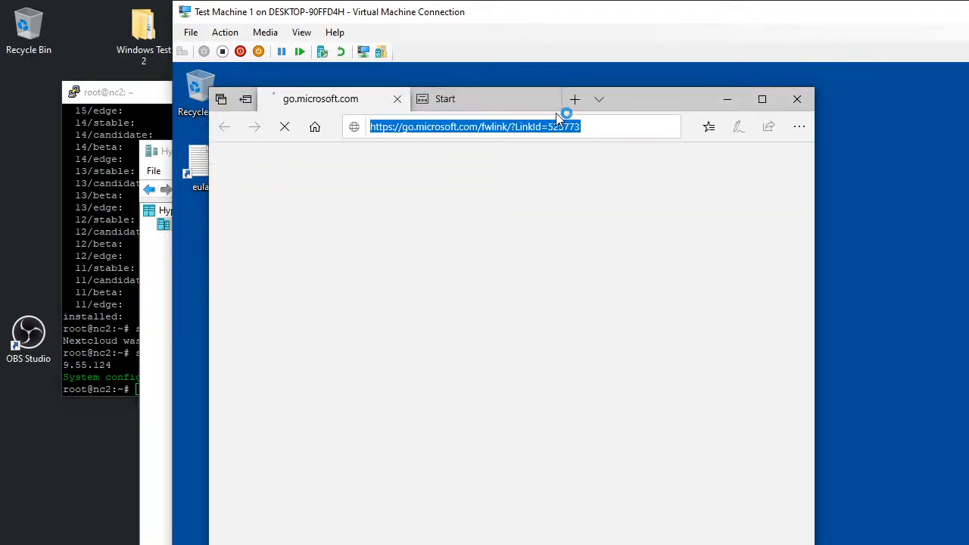
{"action": "type", "text": "nextcl"}
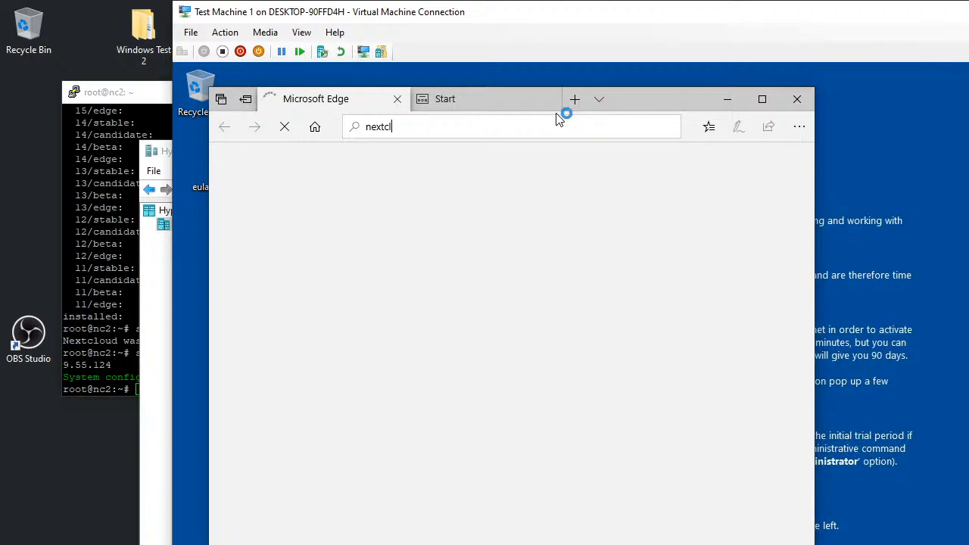
{"action": "type", "text": "oud windows client"}
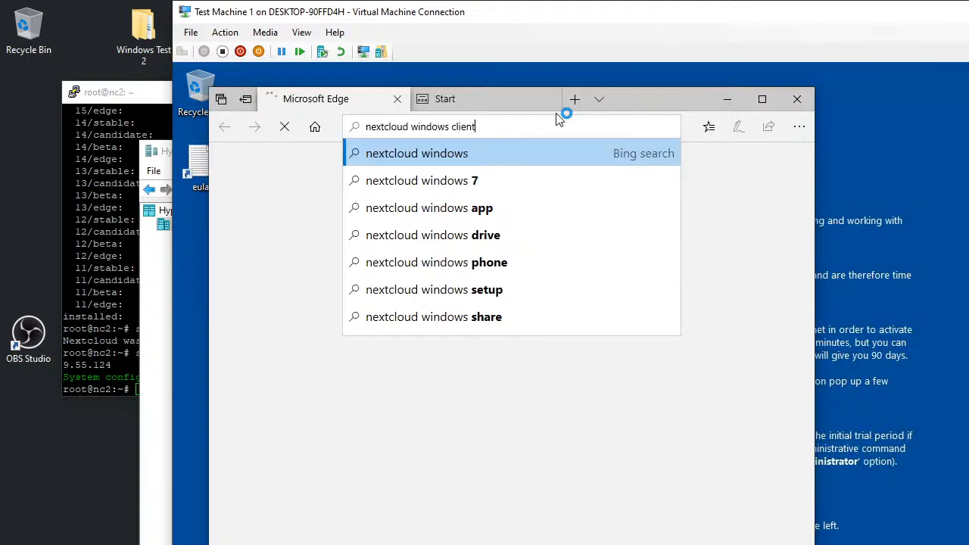
{"action": "key", "text": "Return"}
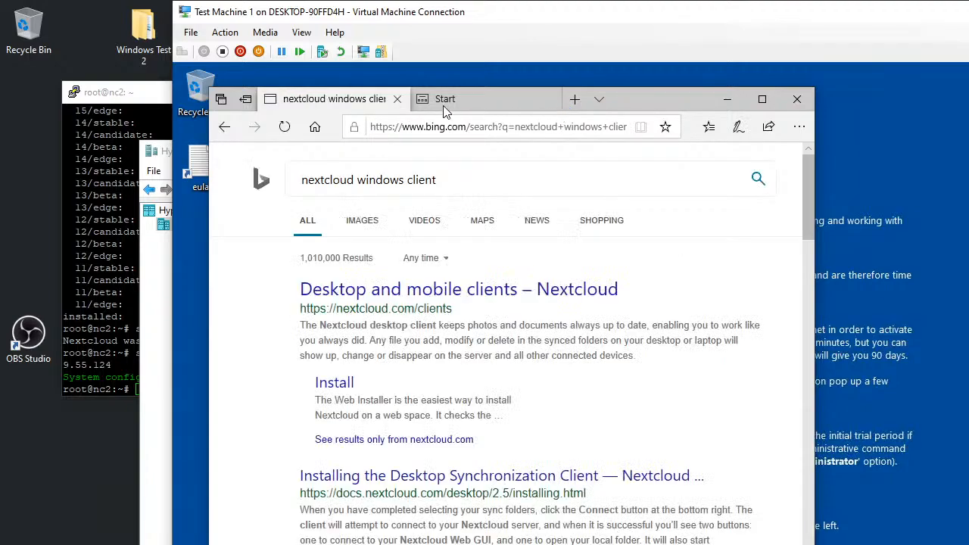
{"action": "left_click", "coordinate": [428, 296]}
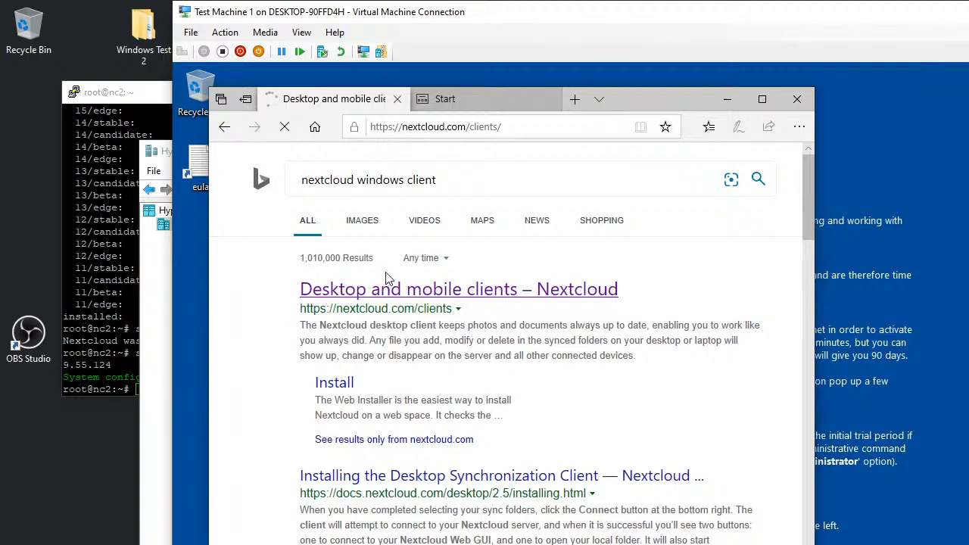
{"action": "left_click_drag", "start_coordinate": [540, 13], "coordinate": [482, 18]}
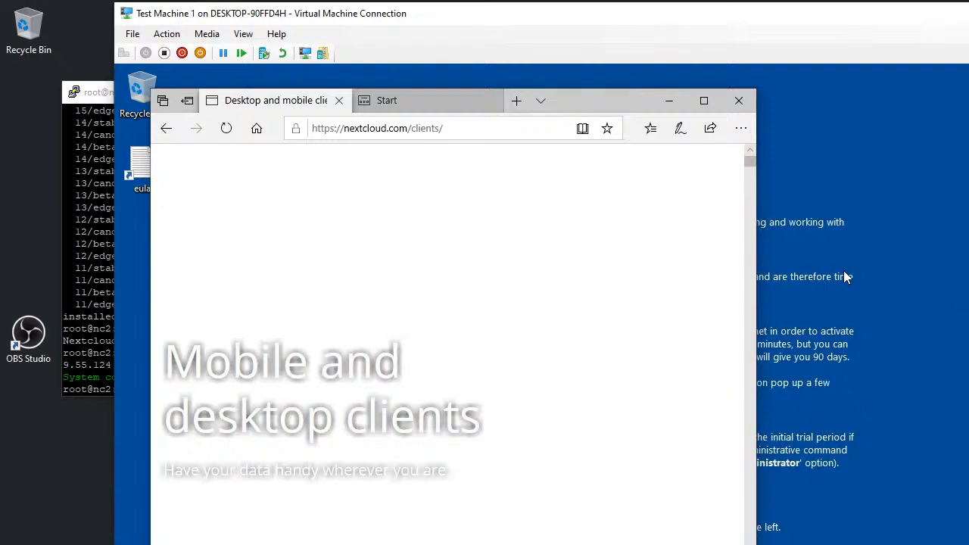
Step: Download the Windows desktop client Nextcloud-2.6.4-setup.exe and choose Run
{"action": "right_click", "coordinate": [819, 266]}
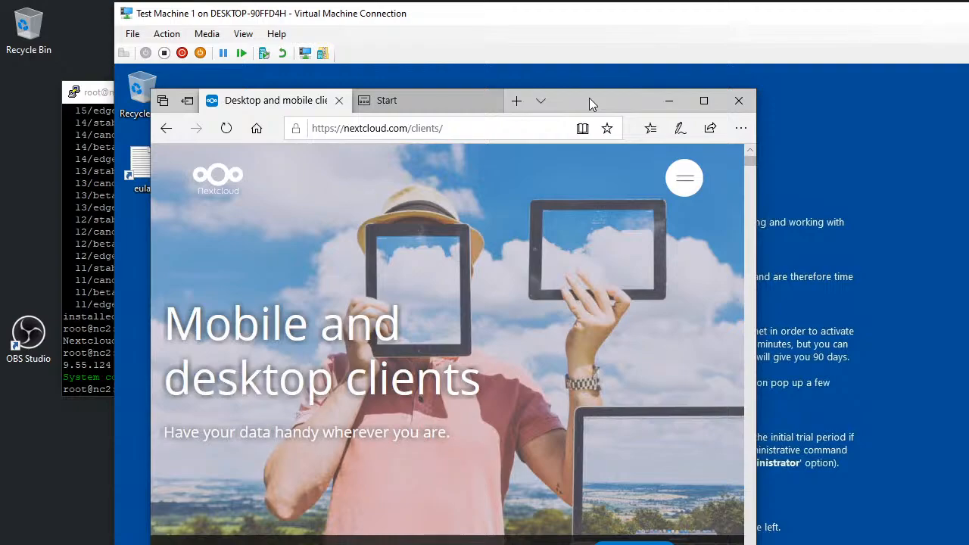
{"action": "scroll", "coordinate": [501, 344], "scroll_direction": "down", "scroll_amount": 4}
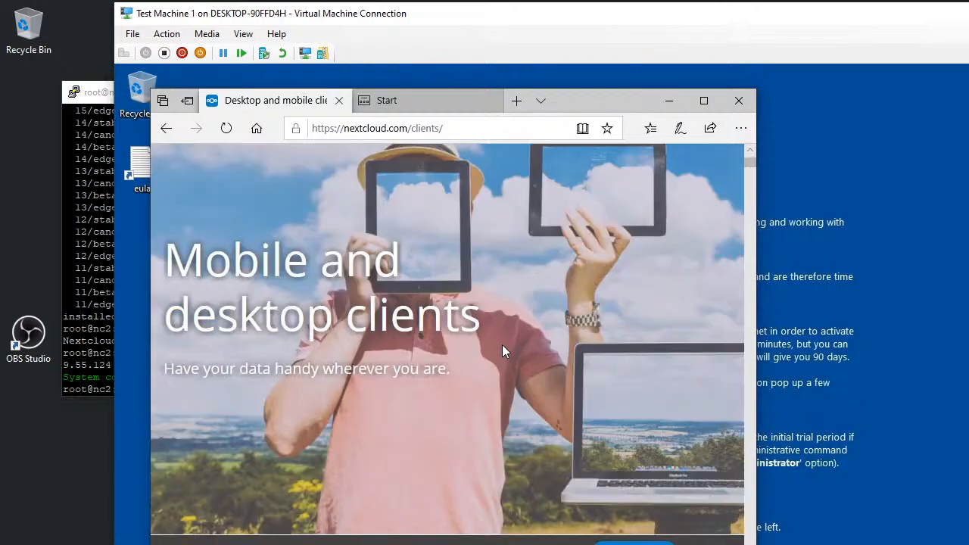
{"action": "scroll", "coordinate": [449, 355], "scroll_direction": "down", "scroll_amount": 4}
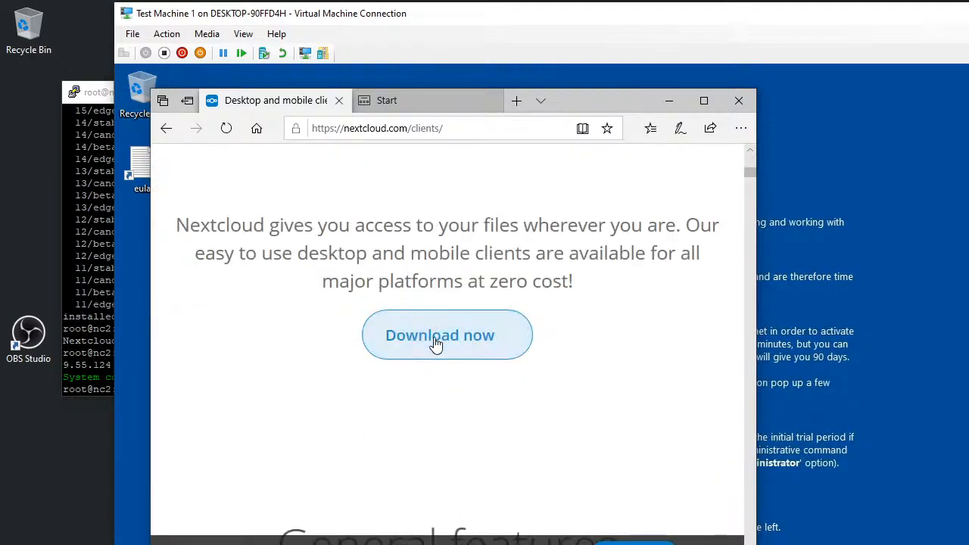
{"action": "left_click", "coordinate": [427, 341]}
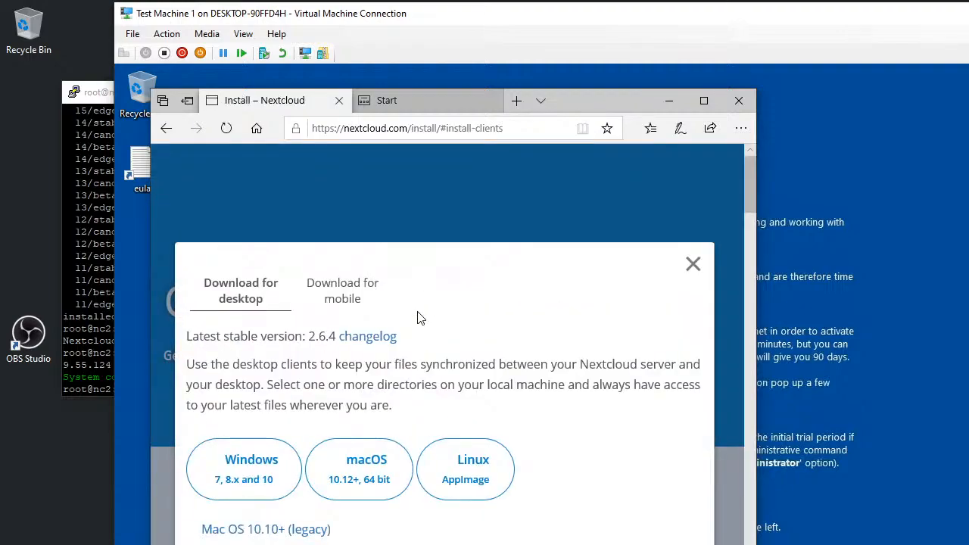
{"action": "scroll", "coordinate": [418, 317], "scroll_direction": "down", "scroll_amount": 1}
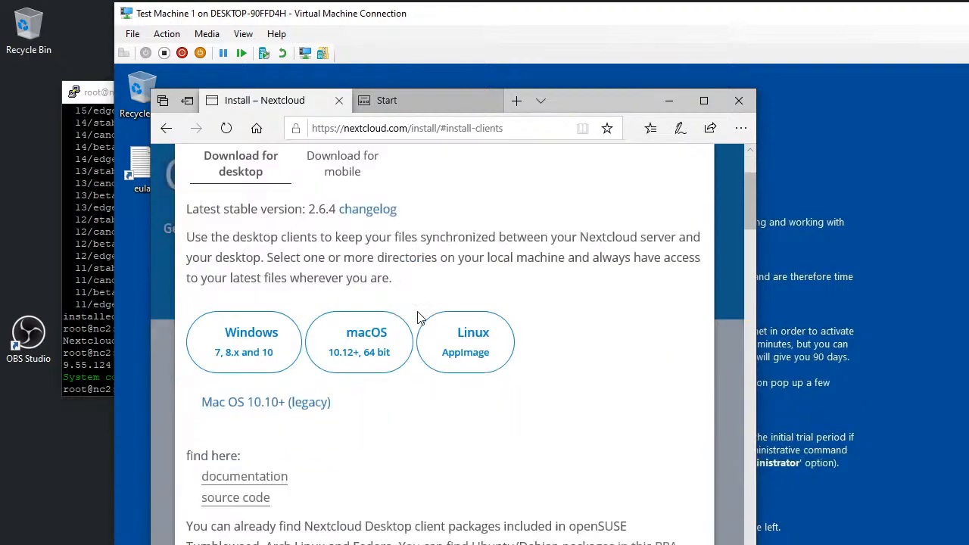
{"action": "left_click", "coordinate": [257, 339]}
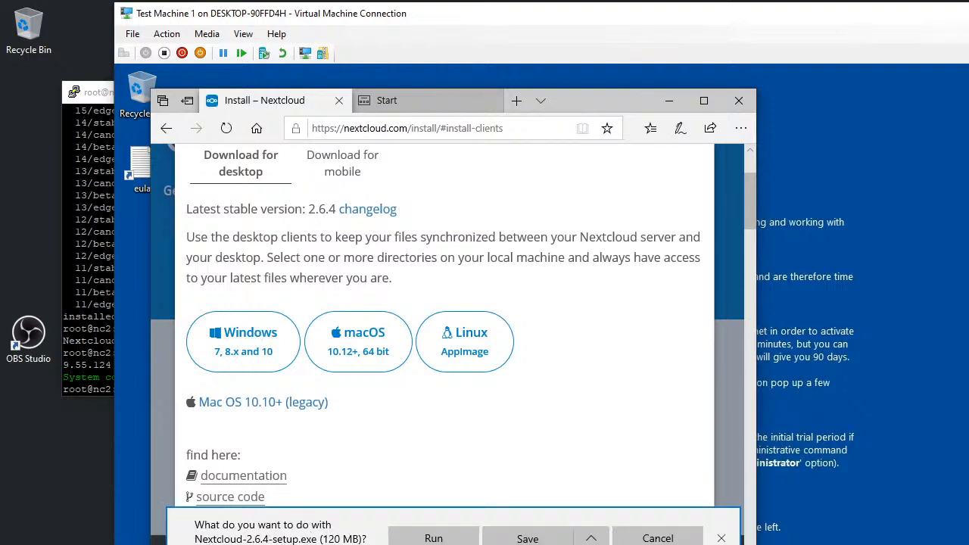
{"action": "left_click", "coordinate": [436, 538]}
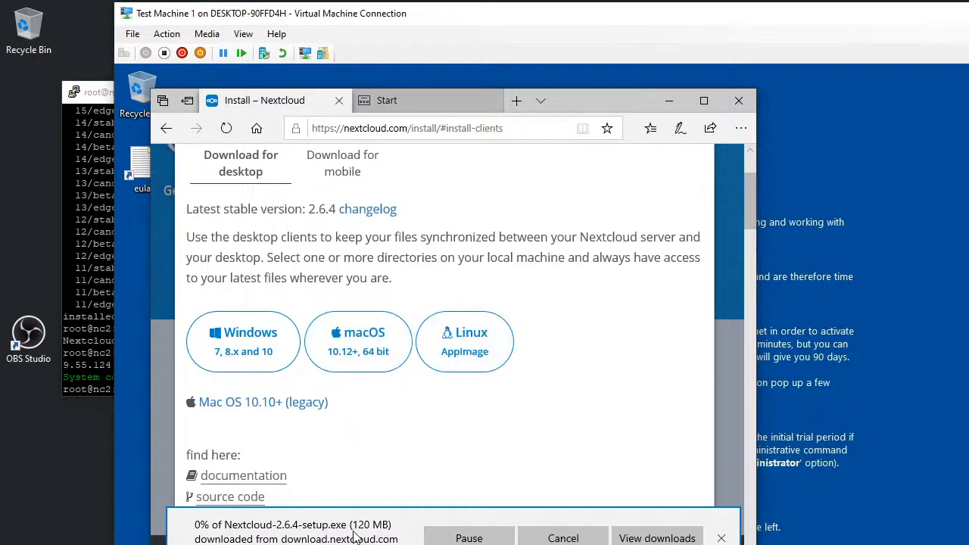
Step: On the host, request the Windows client from the Install – Nextcloud page and close File Explorer
{"action": "mouse_move", "coordinate": [467, 544]}
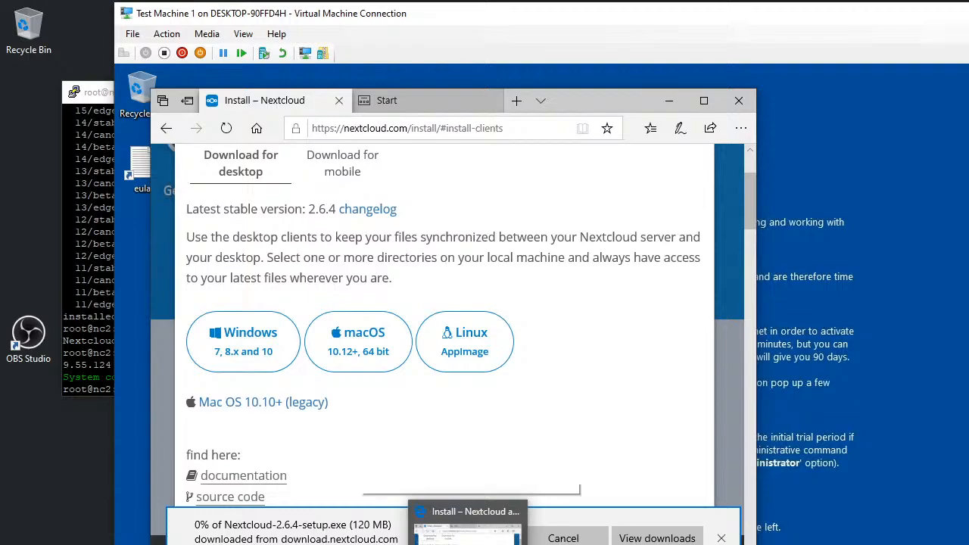
{"action": "key", "text": "alt+Tab"}
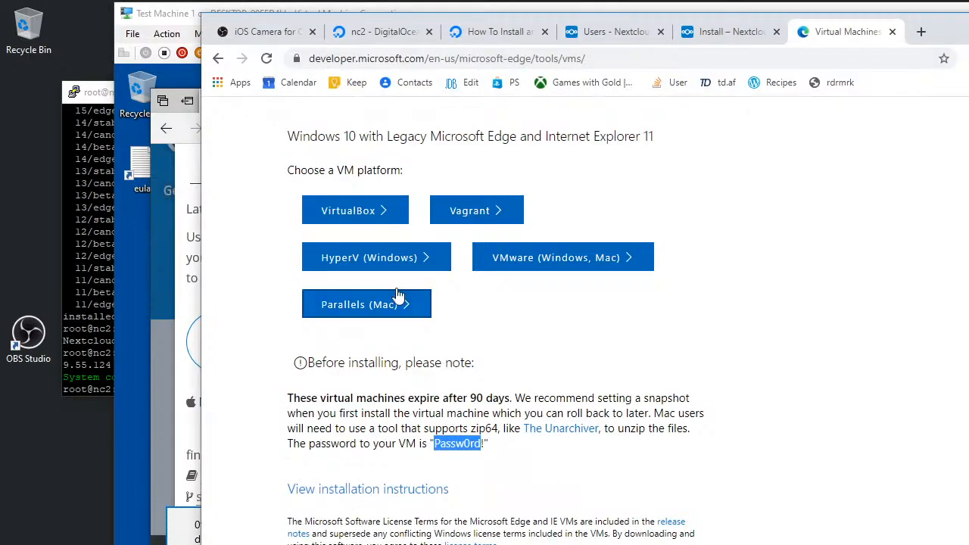
{"action": "left_click", "coordinate": [721, 31]}
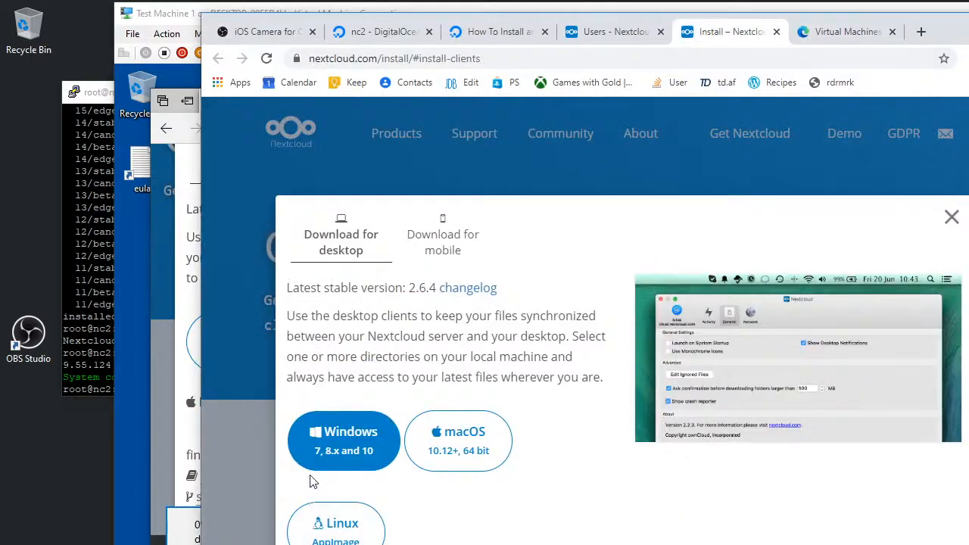
{"action": "left_click", "coordinate": [335, 443]}
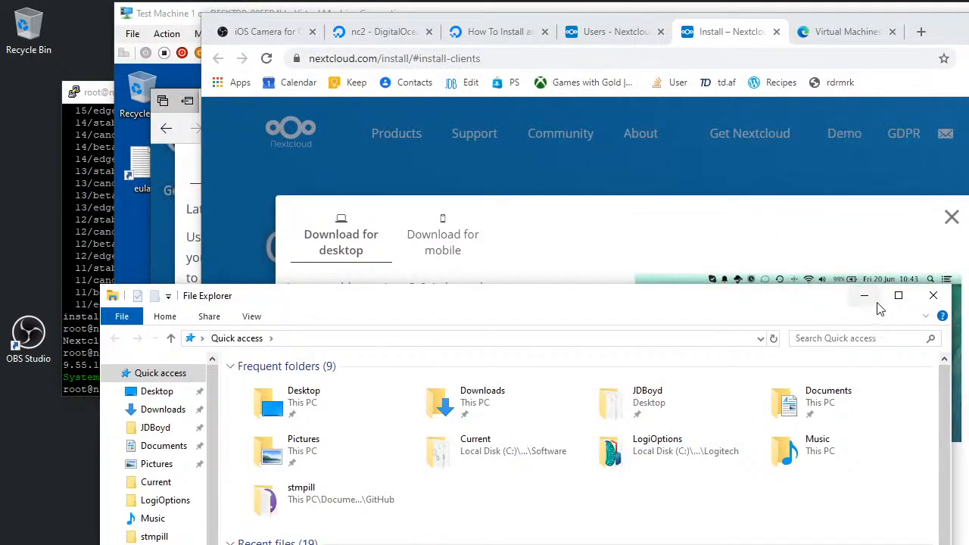
{"action": "left_click", "coordinate": [927, 300]}
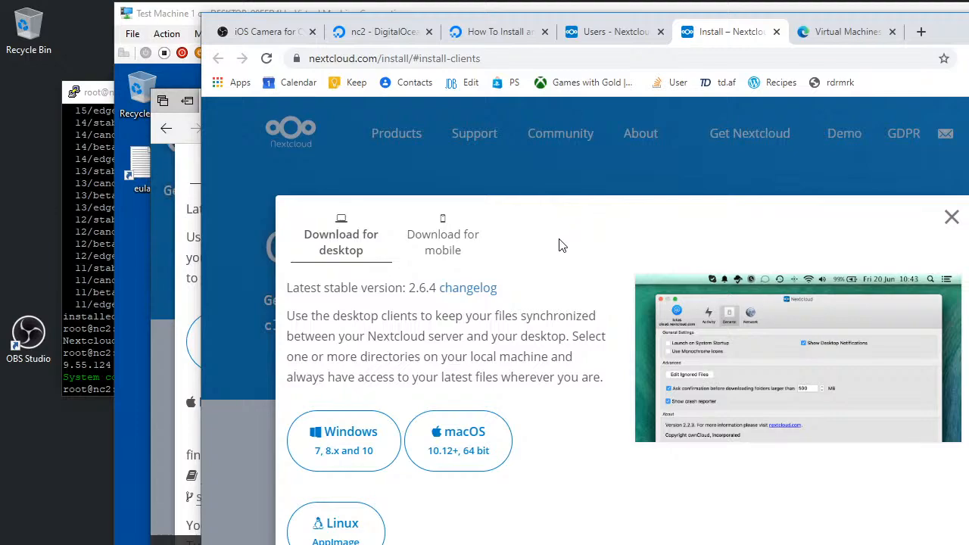
{"action": "scroll", "coordinate": [541, 310], "scroll_direction": "down", "scroll_amount": 2}
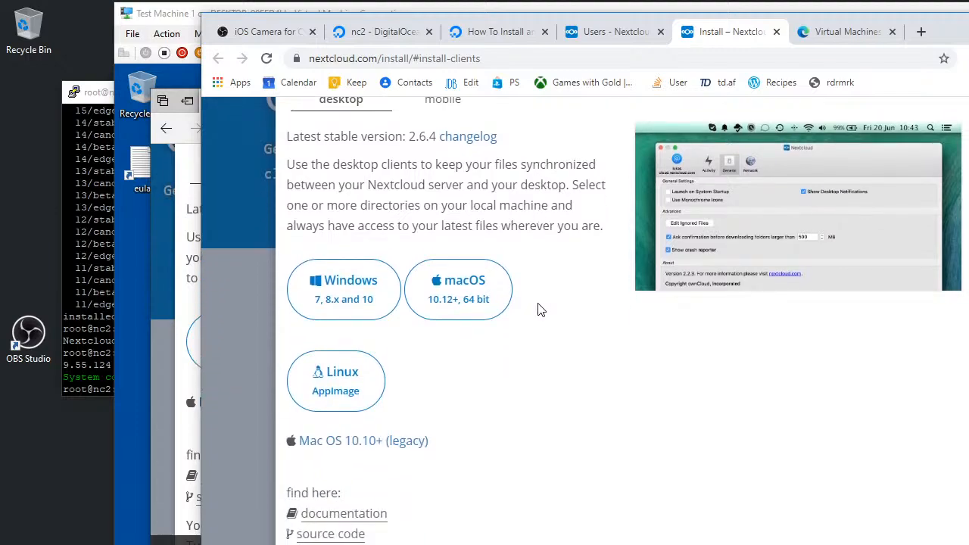
{"action": "scroll", "coordinate": [540, 310], "scroll_direction": "down", "scroll_amount": 4}
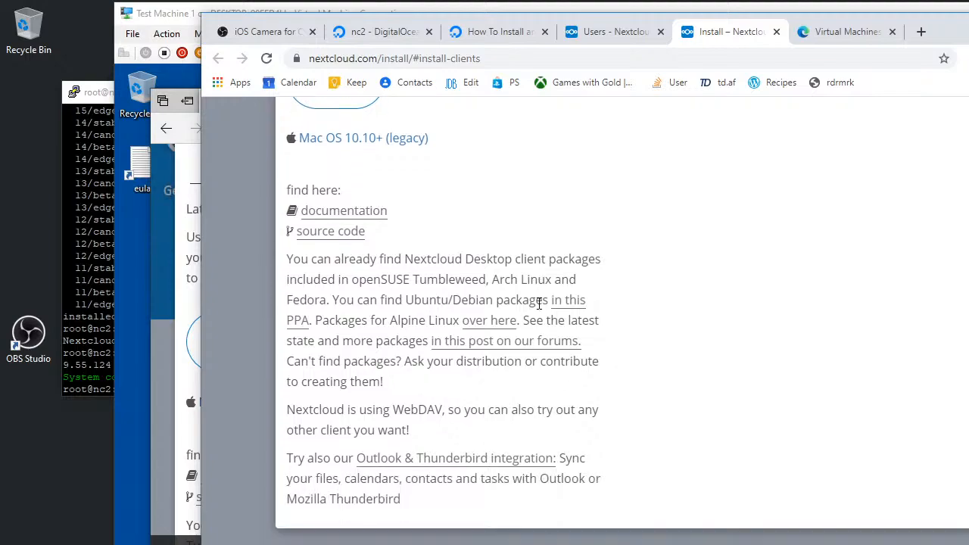
{"action": "scroll", "coordinate": [539, 302], "scroll_direction": "down", "scroll_amount": 2}
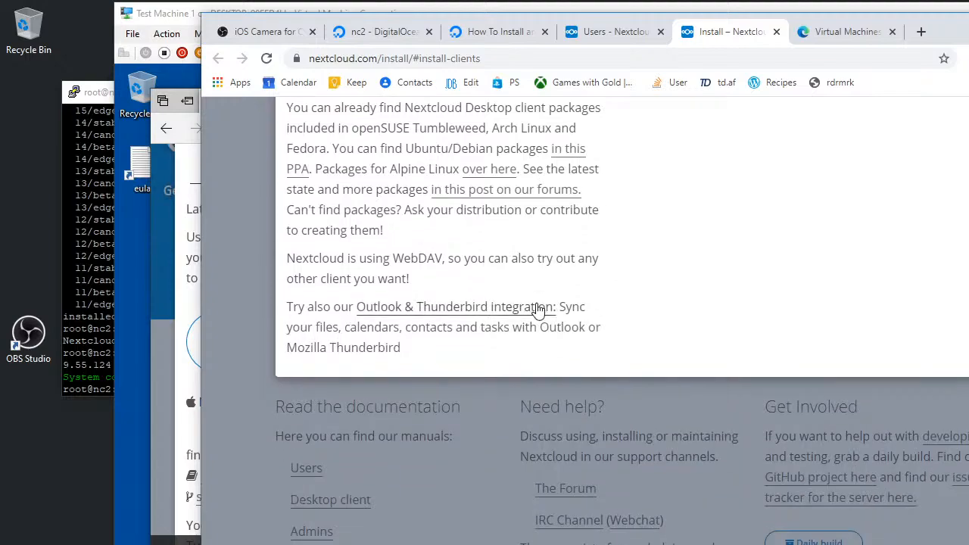
{"action": "scroll", "coordinate": [537, 309], "scroll_direction": "up", "scroll_amount": 3}
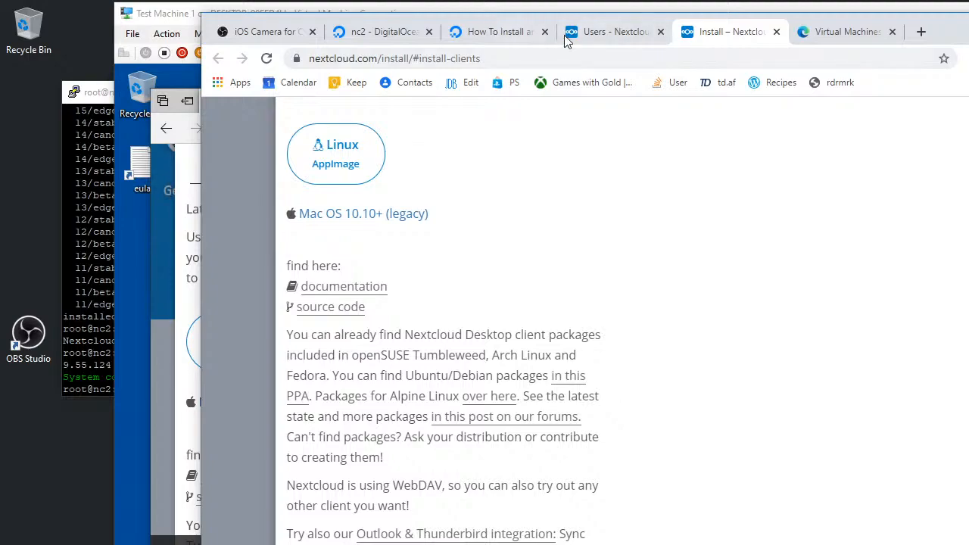
Step: Search Google in a new tab for 'nextcloud desktop client mirror'
{"action": "left_click", "coordinate": [921, 32]}
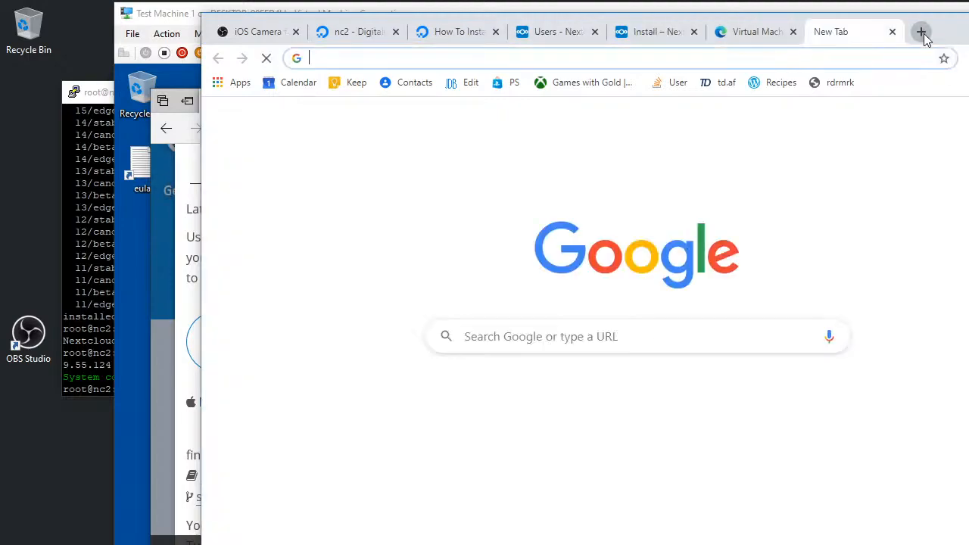
{"action": "type", "text": "nextcl"}
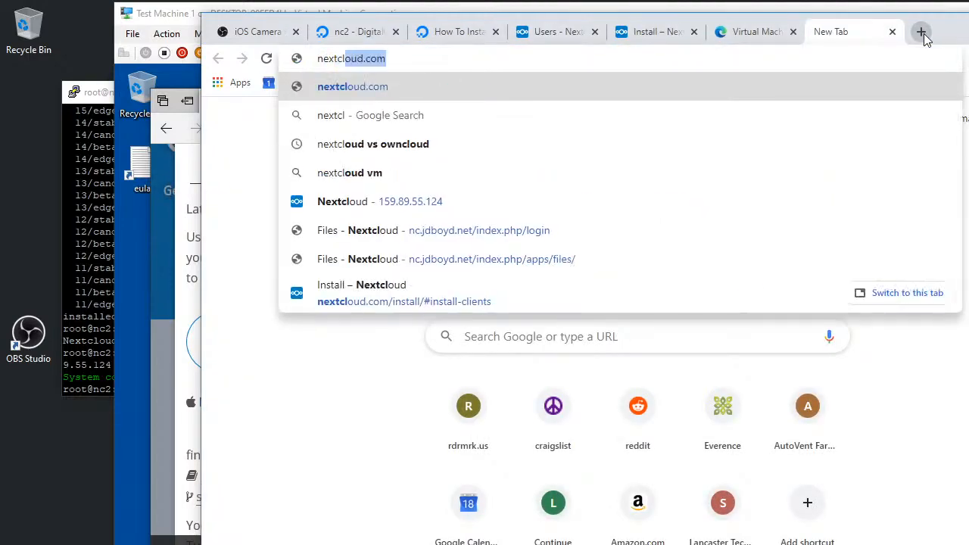
{"action": "type", "text": "oud desktop cl"}
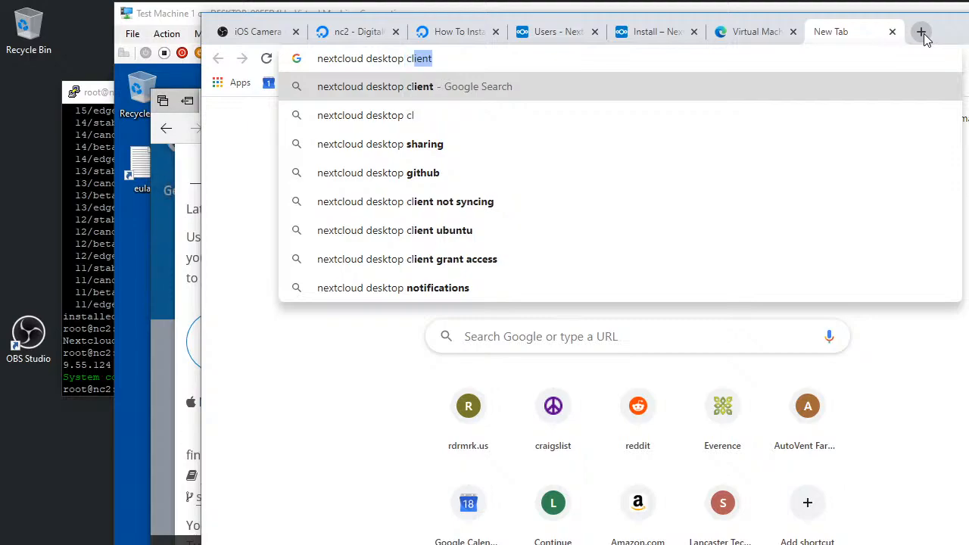
{"action": "type", "text": "ient mirror"}
{"action": "key", "text": "Return"}
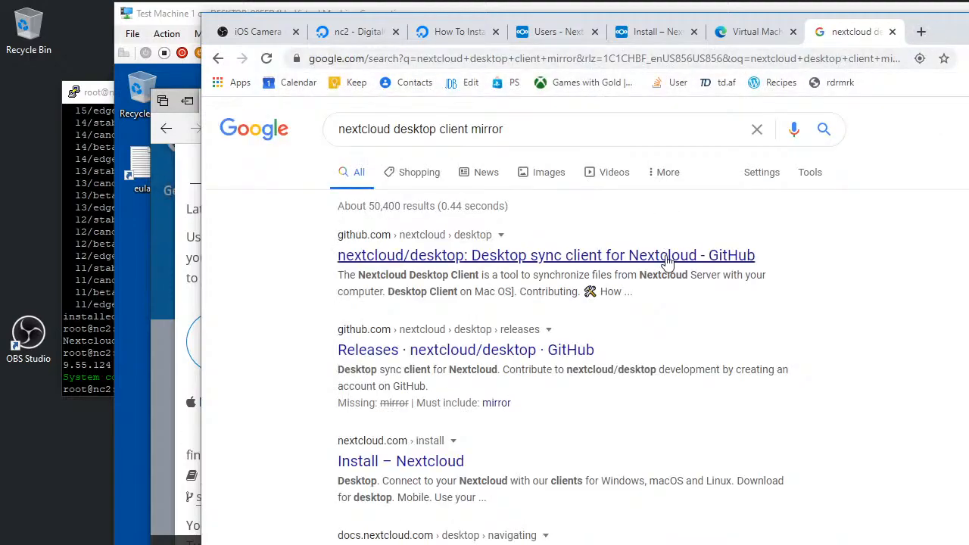
Step: Open the nextcloud/desktop GitHub Releases page and follow the Windows download for v2.6.4
{"action": "left_click", "coordinate": [561, 351]}
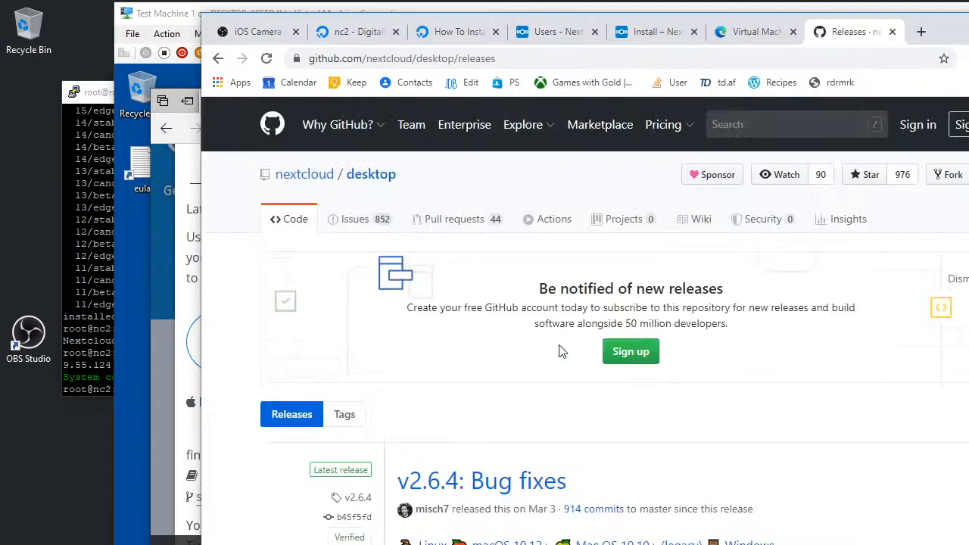
{"action": "scroll", "coordinate": [520, 295], "scroll_direction": "down", "scroll_amount": 5}
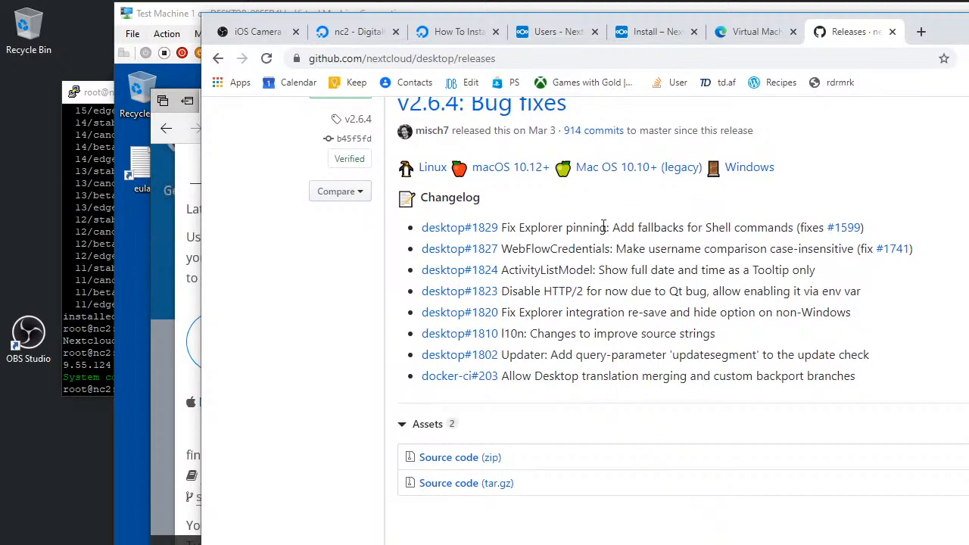
{"action": "left_click", "coordinate": [748, 174]}
{"action": "scroll", "coordinate": [608, 353], "scroll_direction": "down", "scroll_amount": 10}
{"action": "scroll", "coordinate": [753, 112], "scroll_direction": "up", "scroll_amount": 10}
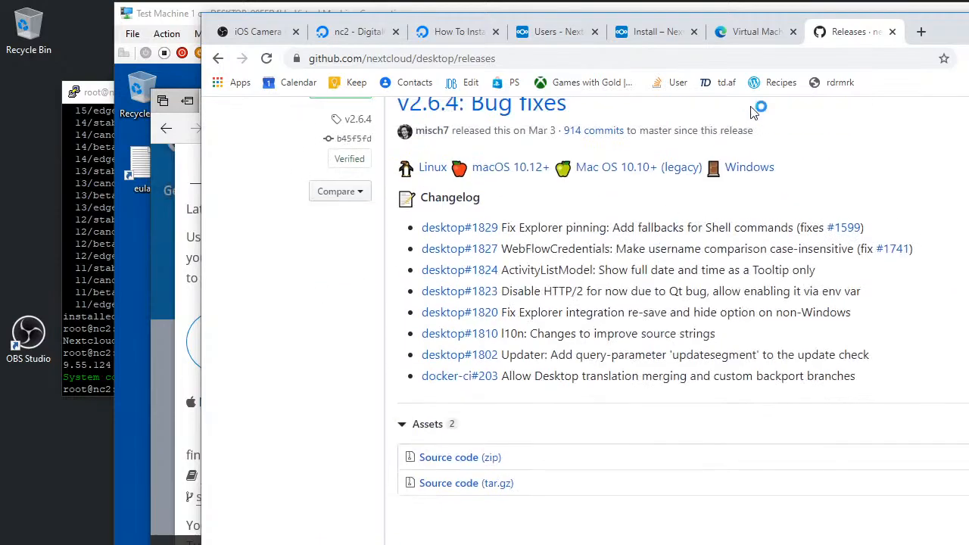
Step: Back on the Google results, restrict the search to results that must include 'mirror'
{"action": "left_click", "coordinate": [217, 59]}
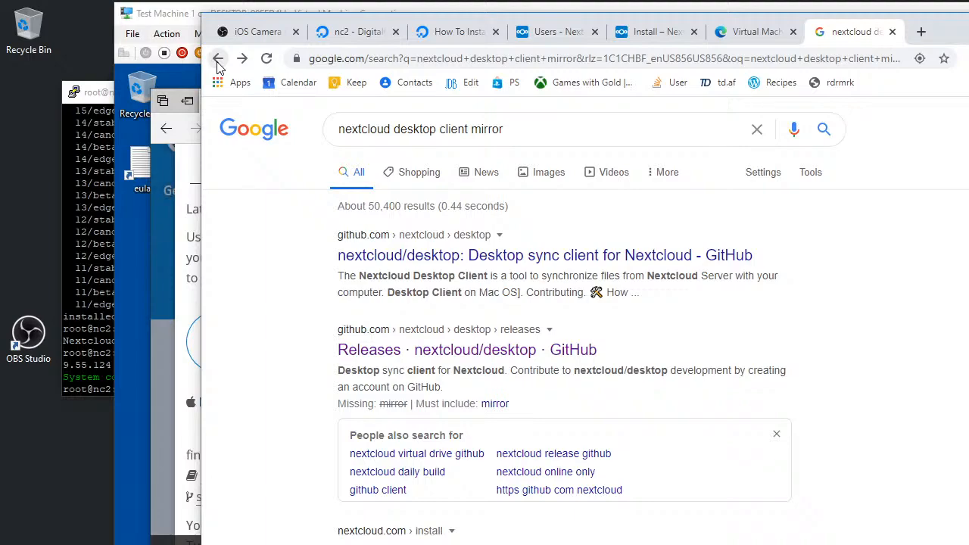
{"action": "scroll", "coordinate": [634, 303], "scroll_direction": "down", "scroll_amount": 5}
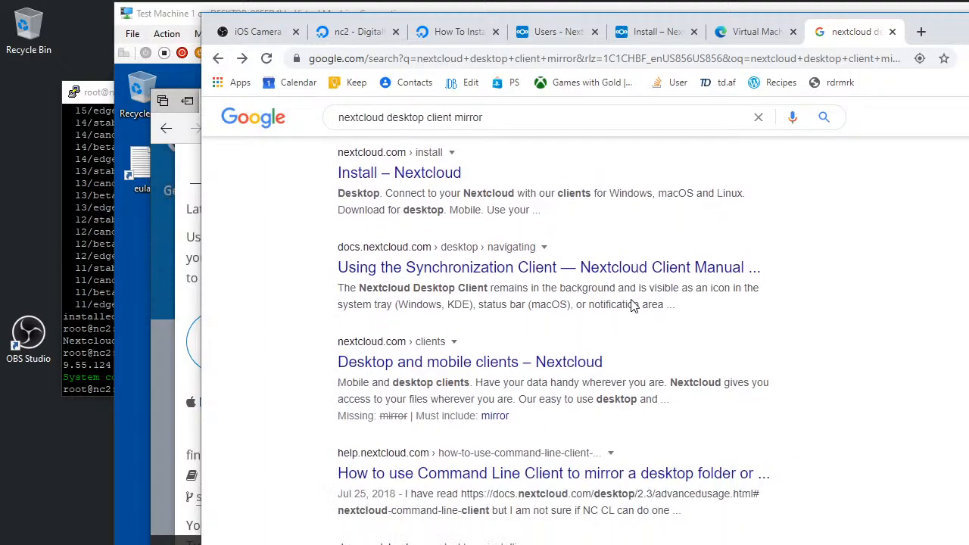
{"action": "scroll", "coordinate": [634, 304], "scroll_direction": "down", "scroll_amount": 1}
{"action": "scroll", "coordinate": [633, 304], "scroll_direction": "down", "scroll_amount": 1}
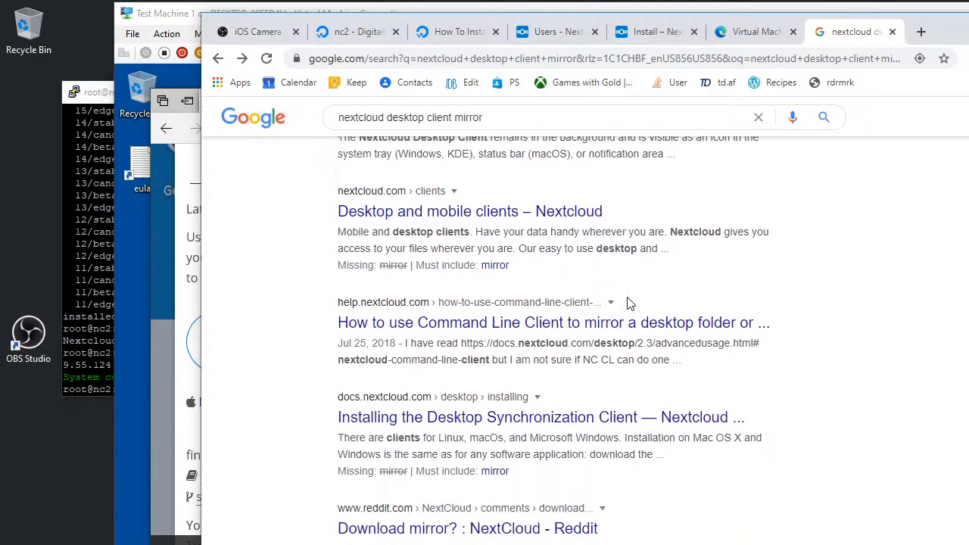
{"action": "left_click", "coordinate": [494, 265]}
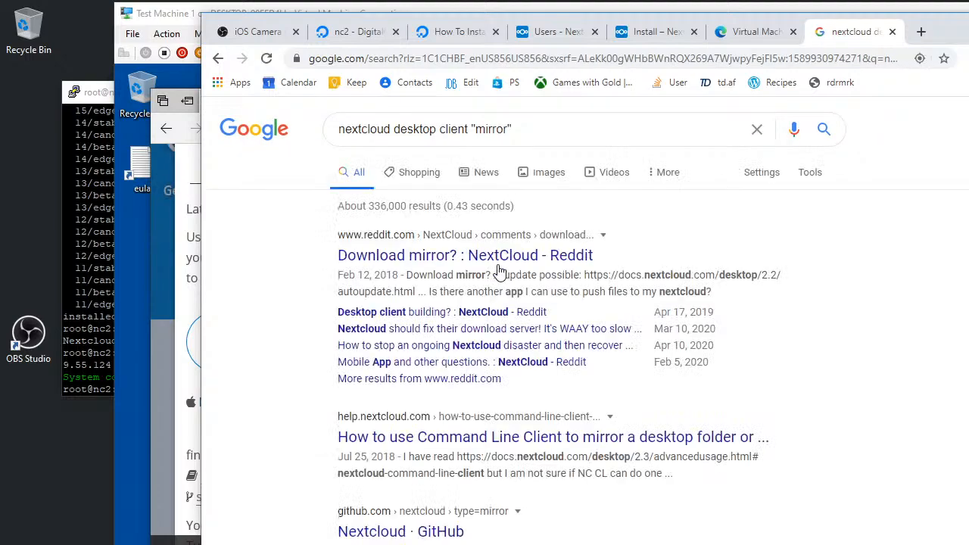
Step: Open the Reddit 'Download mirror?' thread in its own tab, read it, then close it
{"action": "middle_click", "coordinate": [517, 255]}
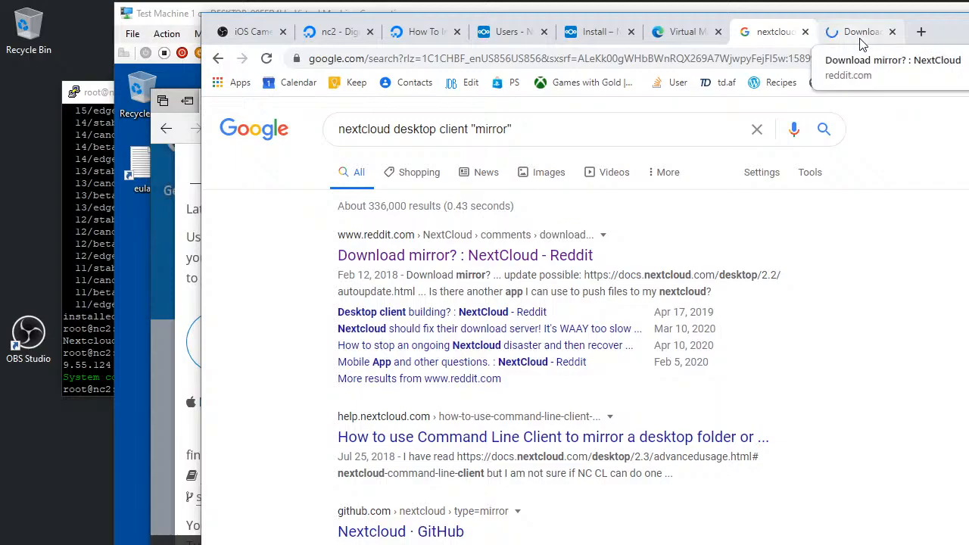
{"action": "left_click", "coordinate": [855, 41]}
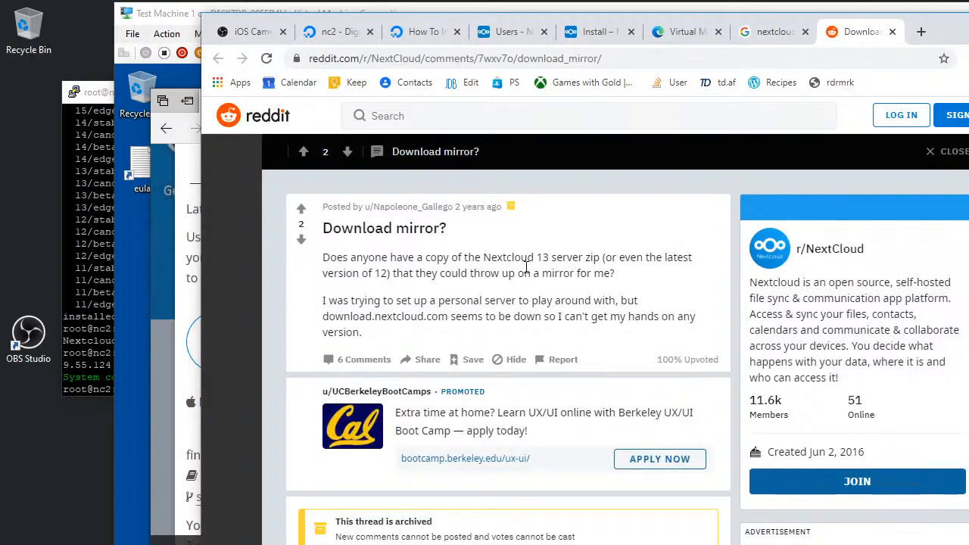
{"action": "scroll", "coordinate": [527, 268], "scroll_direction": "down", "scroll_amount": 4}
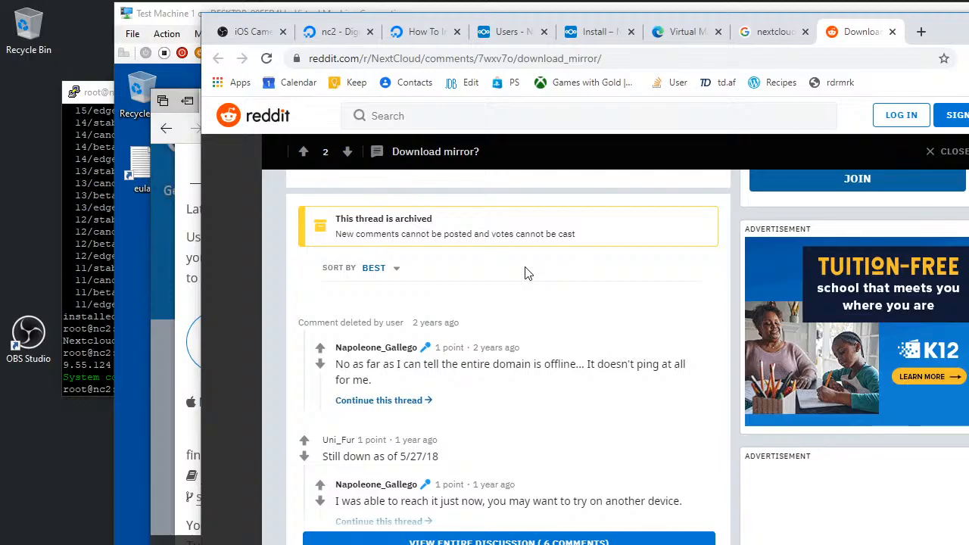
{"action": "scroll", "coordinate": [526, 273], "scroll_direction": "down", "scroll_amount": 5}
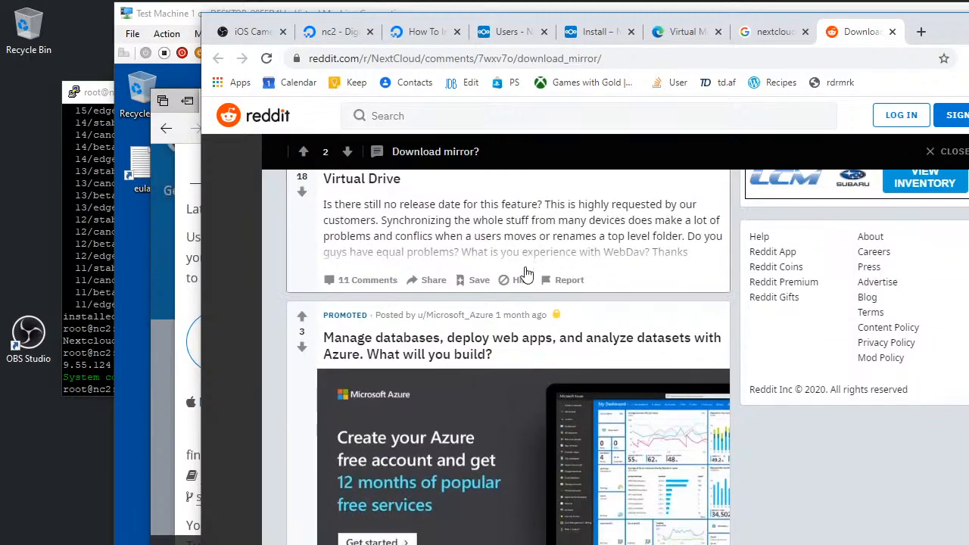
{"action": "scroll", "coordinate": [526, 273], "scroll_direction": "up", "scroll_amount": 9}
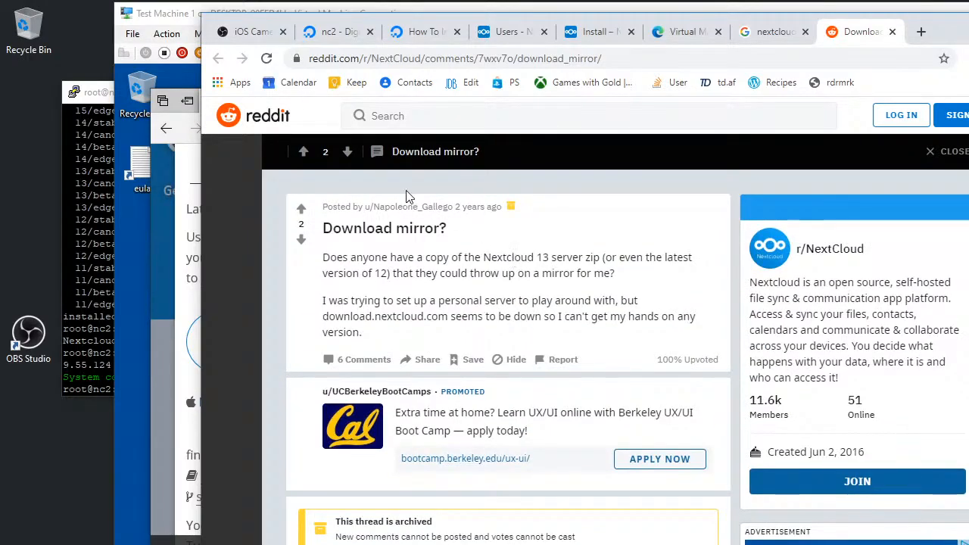
{"action": "left_click", "coordinate": [892, 32]}
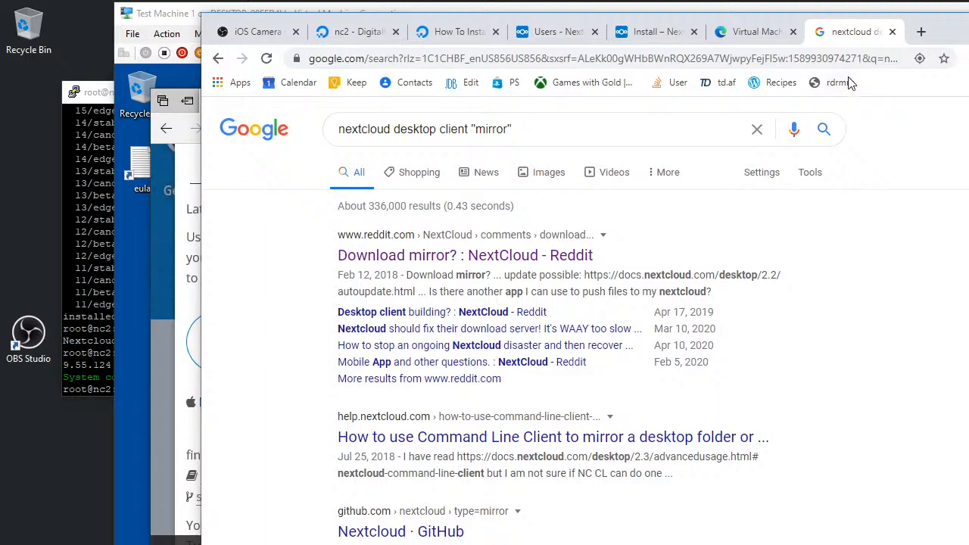
Step: Cycle through the open Chrome tabs, ending on the Nextcloud Users page listing only admin
{"action": "left_click", "coordinate": [750, 35]}
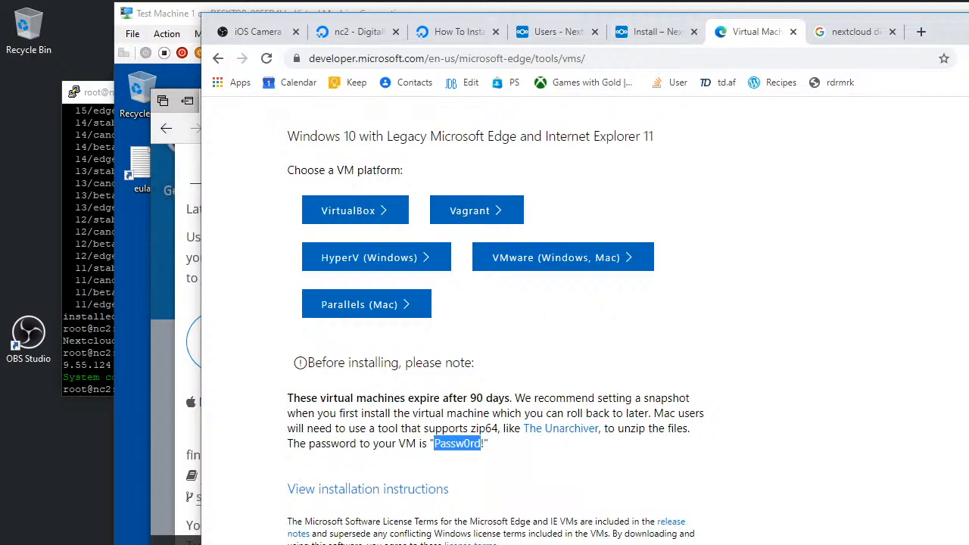
{"action": "left_click", "coordinate": [746, 513]}
{"action": "left_click", "coordinate": [829, 37]}
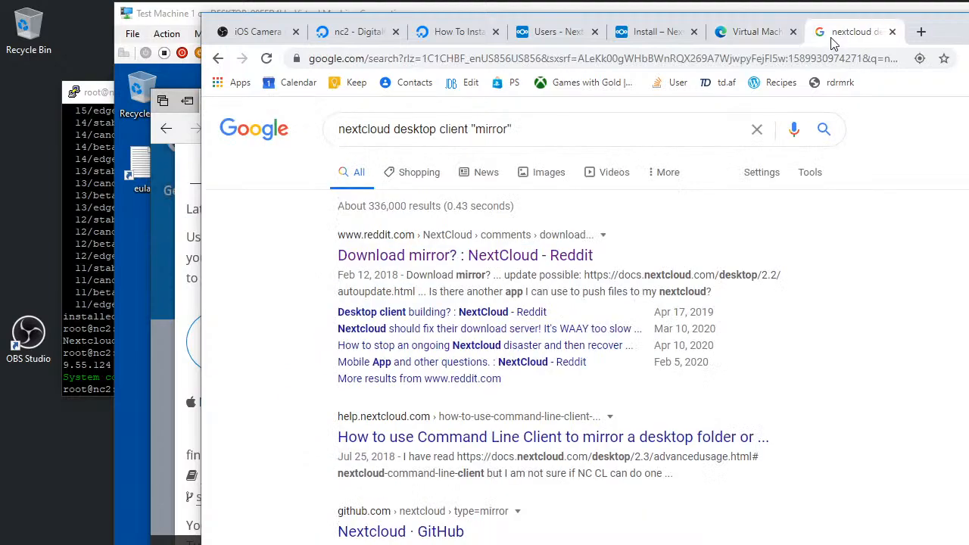
{"action": "left_click", "coordinate": [626, 35]}
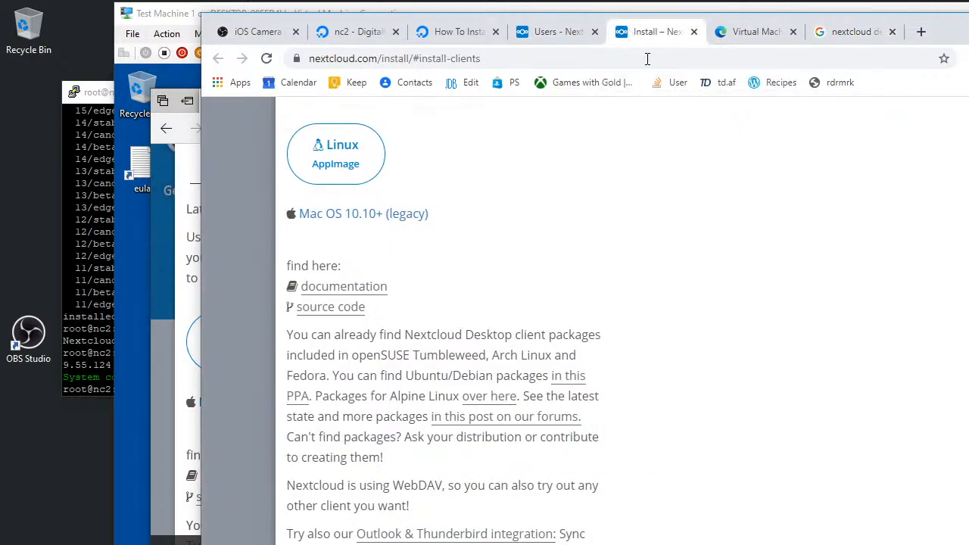
{"action": "left_click", "coordinate": [564, 35]}
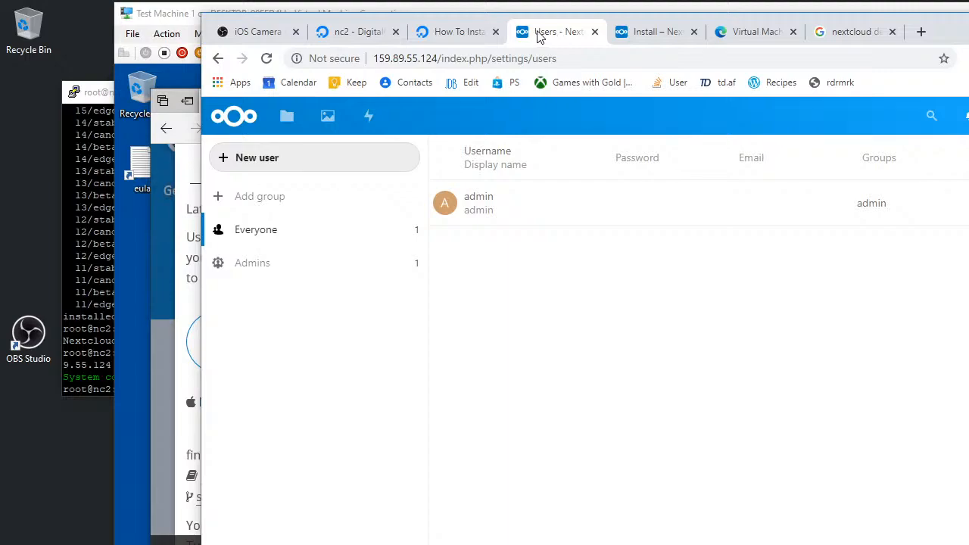
{"action": "left_click", "coordinate": [457, 35]}
{"action": "left_click", "coordinate": [521, 37]}
{"action": "right_click", "coordinate": [612, 519]}
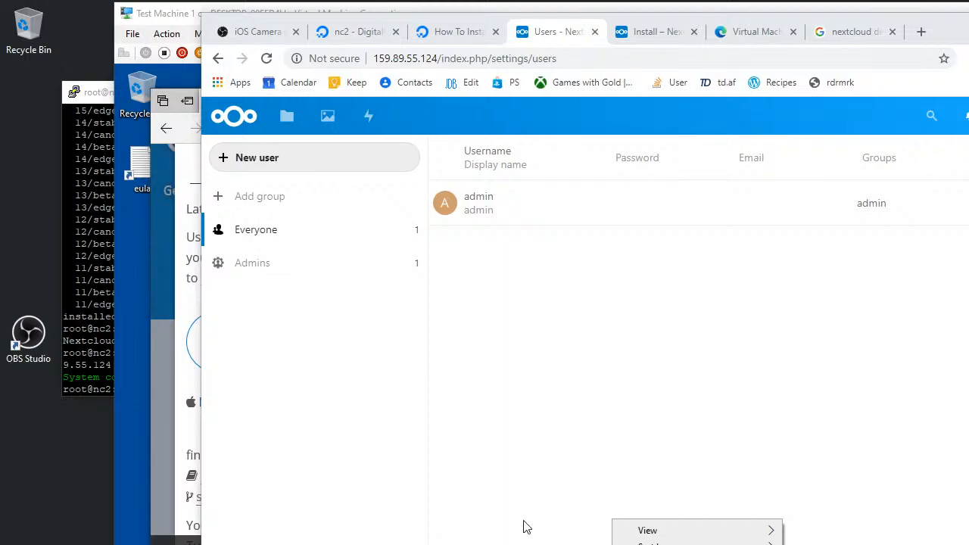
{"action": "left_click", "coordinate": [279, 171]}
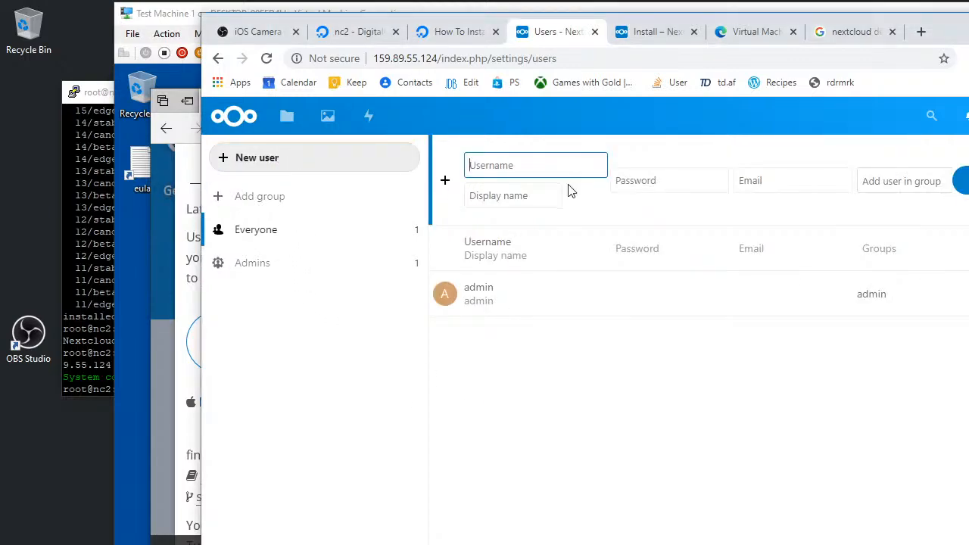
{"action": "type", "text": "testuser"}
{"action": "key", "text": "Tab"}
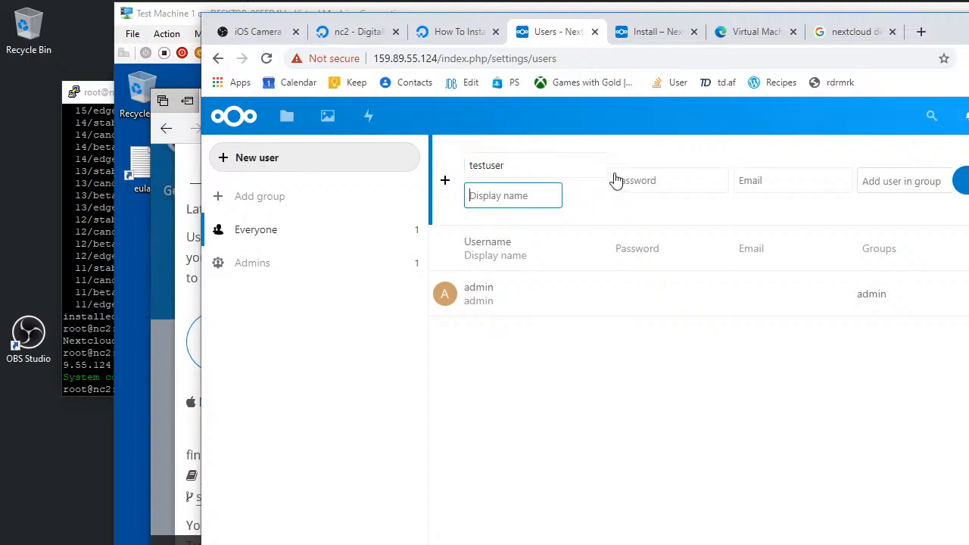
{"action": "type", "text": "Test User"}
{"action": "key", "text": "Tab"}
{"action": "type", "text": "pas"}
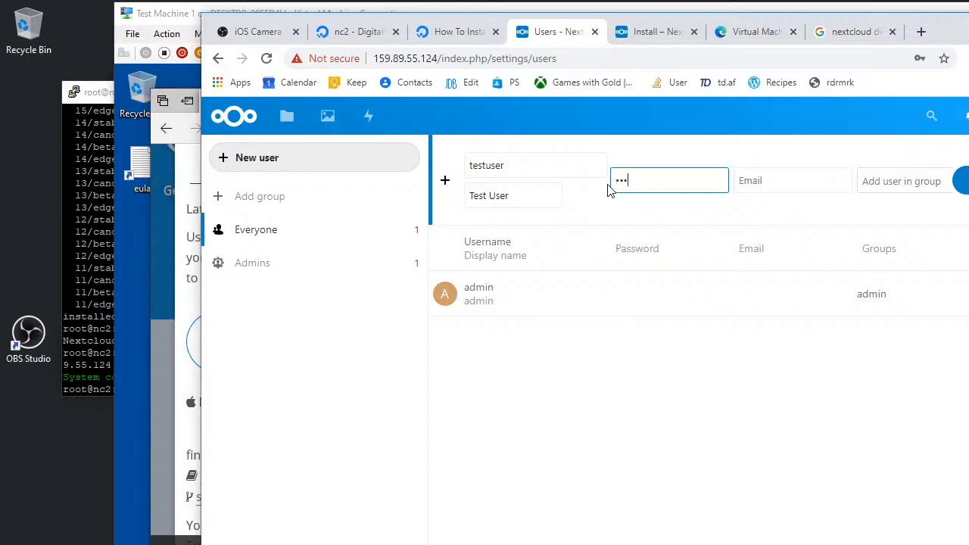
{"action": "type", "text": "sword"}
{"action": "key", "text": "Tab"}
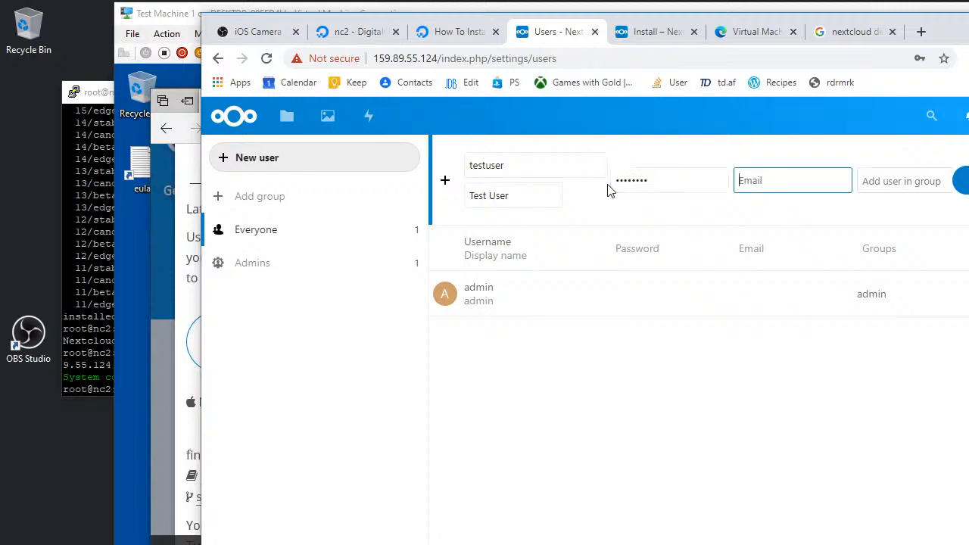
{"action": "type", "text": "test@user"}
{"action": "key", "text": "BackSpace"}
{"action": "type", "text": "example.com"}
{"action": "key", "text": "Return"}
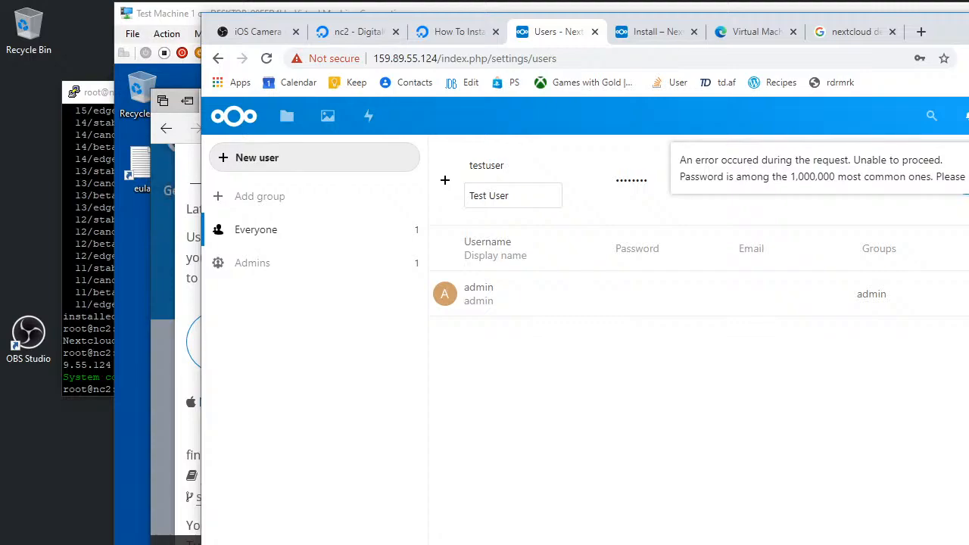
Step: Replace the rejected common password with a stronger one and create the user
{"action": "left_click_drag", "start_coordinate": [611, 188], "coordinate": [660, 176]}
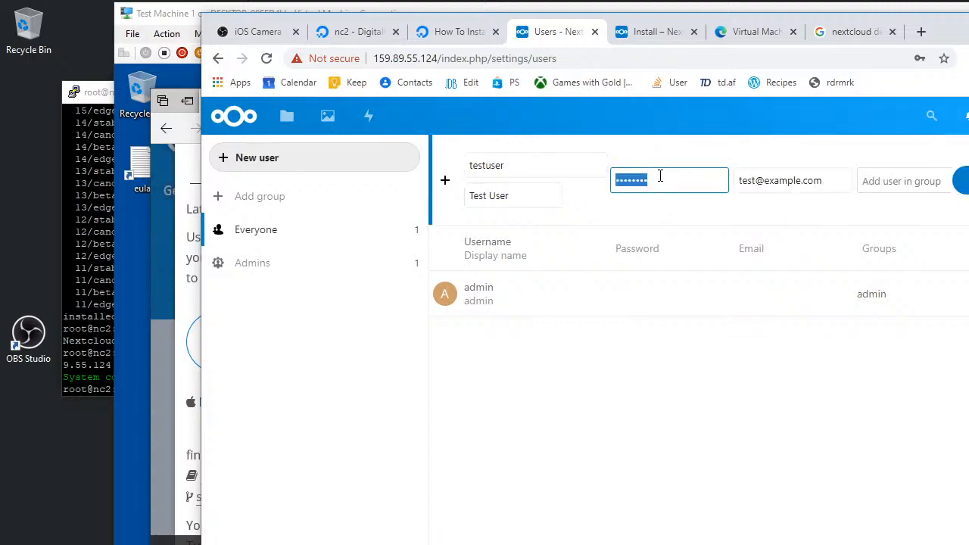
{"action": "type", "text": "p"}
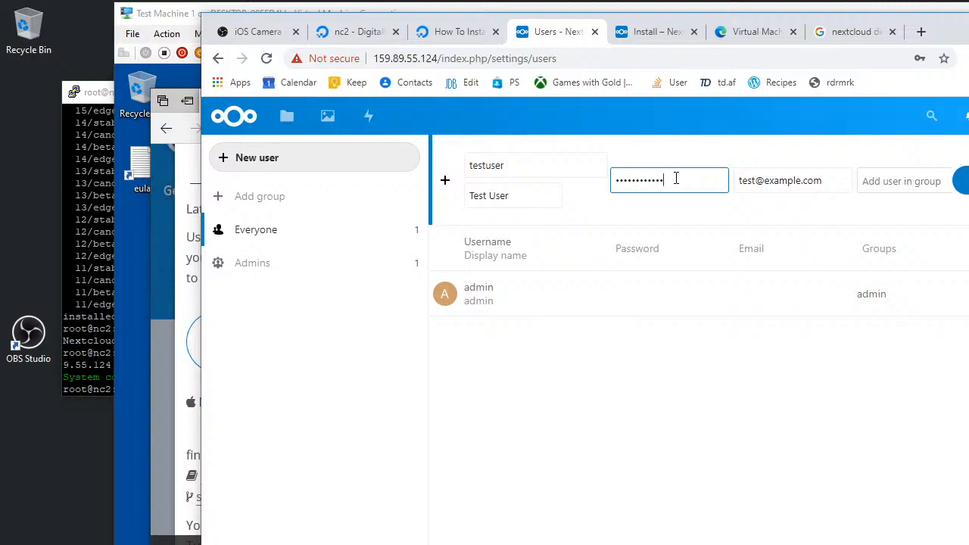
{"action": "left_click", "coordinate": [960, 181]}
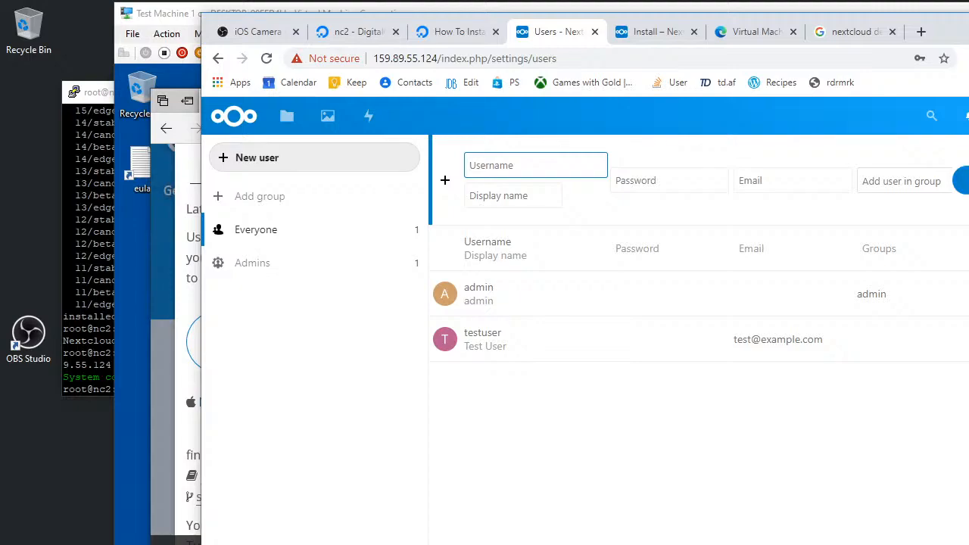
{"action": "left_click", "coordinate": [643, 350]}
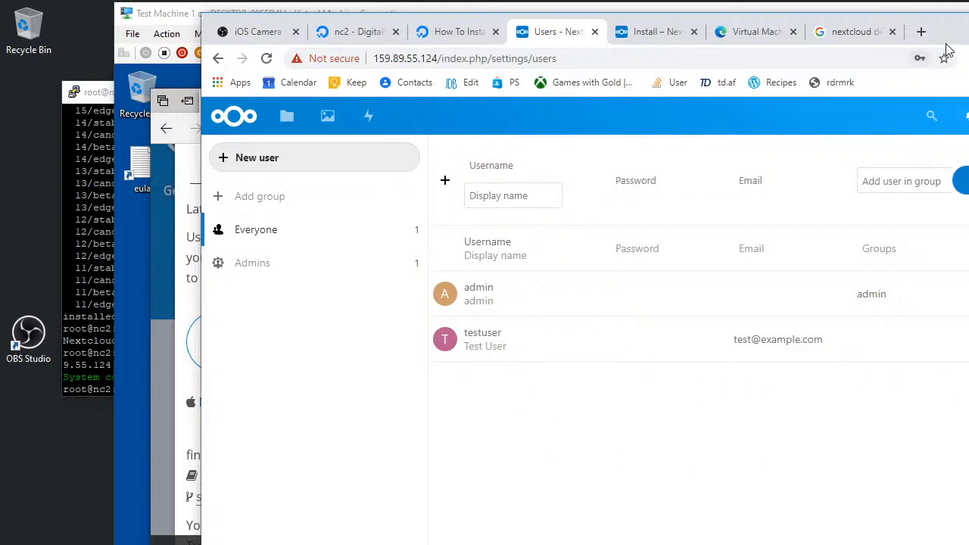
Step: Load the Nextcloud server's front page in a new incognito window
{"action": "key", "text": "ctrl+shift+n"}
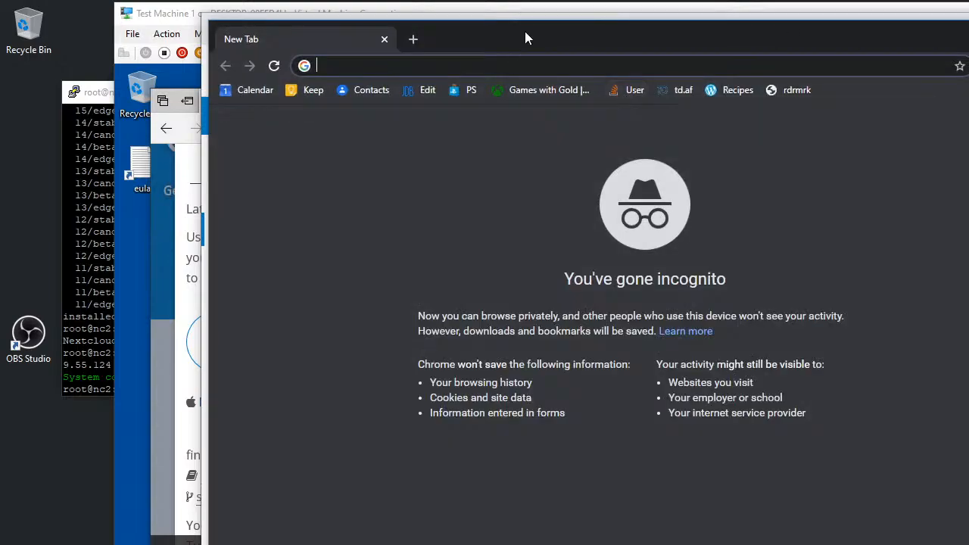
{"action": "left_click_drag", "start_coordinate": [524, 31], "coordinate": [441, 54]}
{"action": "left_click", "coordinate": [938, 32]}
{"action": "left_click", "coordinate": [593, 54]}
{"action": "key", "text": "ctrl+c"}
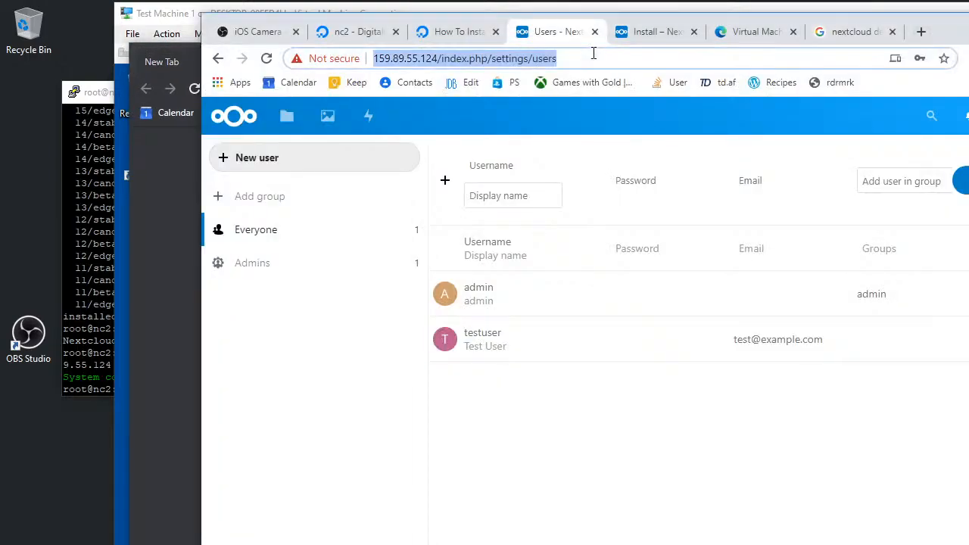
{"action": "left_click", "coordinate": [159, 54]}
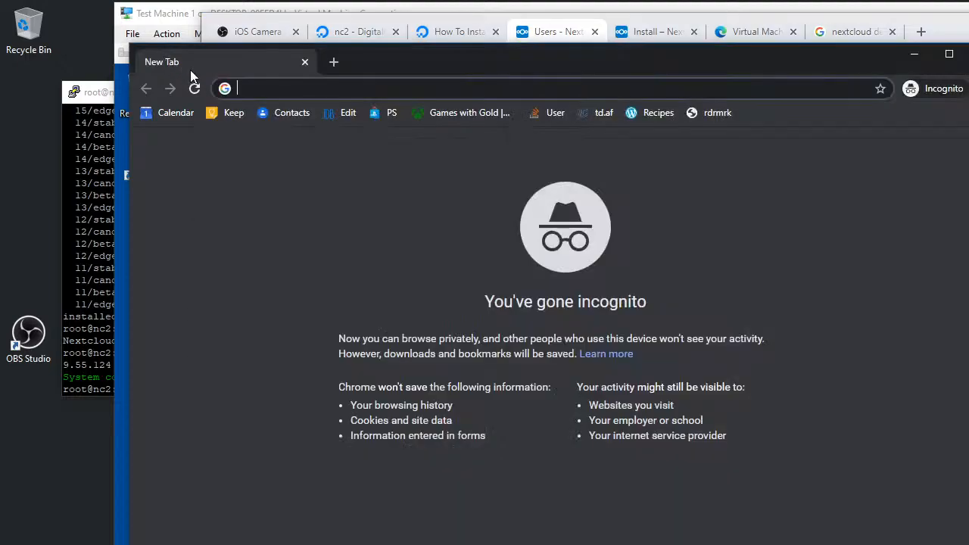
{"action": "key", "text": "ctrl+v"}
{"action": "left_click_drag", "start_coordinate": [340, 88], "coordinate": [517, 105]}
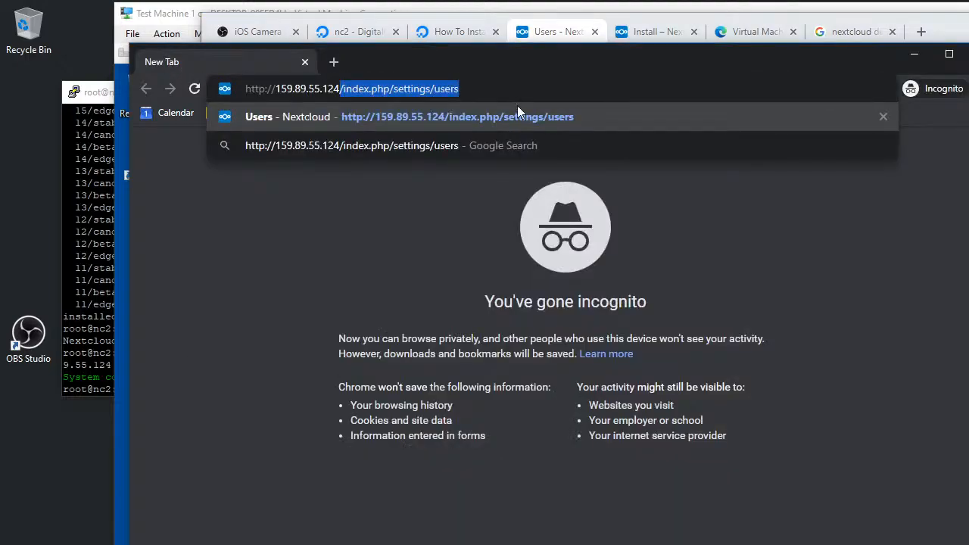
{"action": "key", "text": "BackSpace"}
{"action": "key", "text": "Return"}
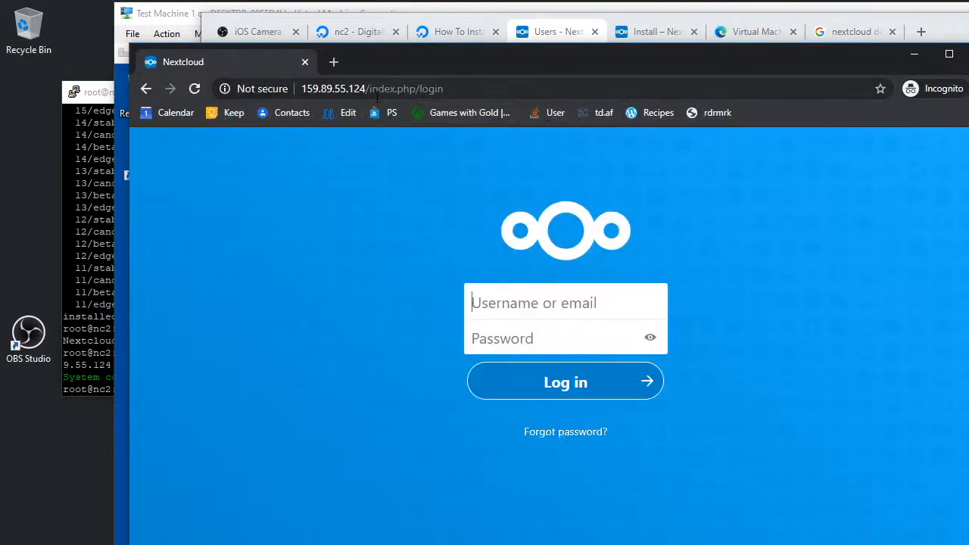
Step: Log in as testuser with the account's password
{"action": "left_click", "coordinate": [519, 304]}
{"action": "type", "text": "test"}
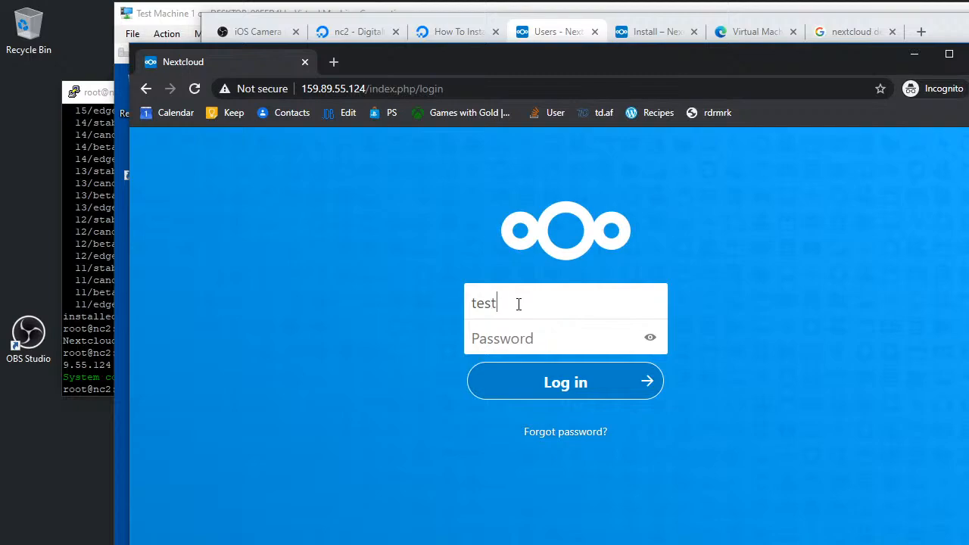
{"action": "type", "text": "user"}
{"action": "key", "text": "Tab"}
{"action": "type", "text": "•••••••••••"}
{"action": "key", "text": "Return"}
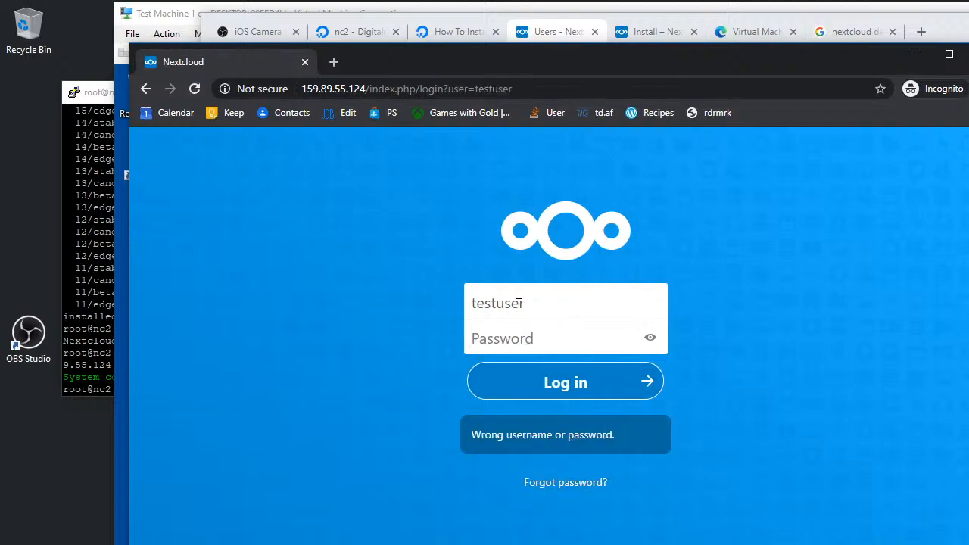
{"action": "type", "text": "••••••••••••"}
{"action": "key", "text": "Return"}
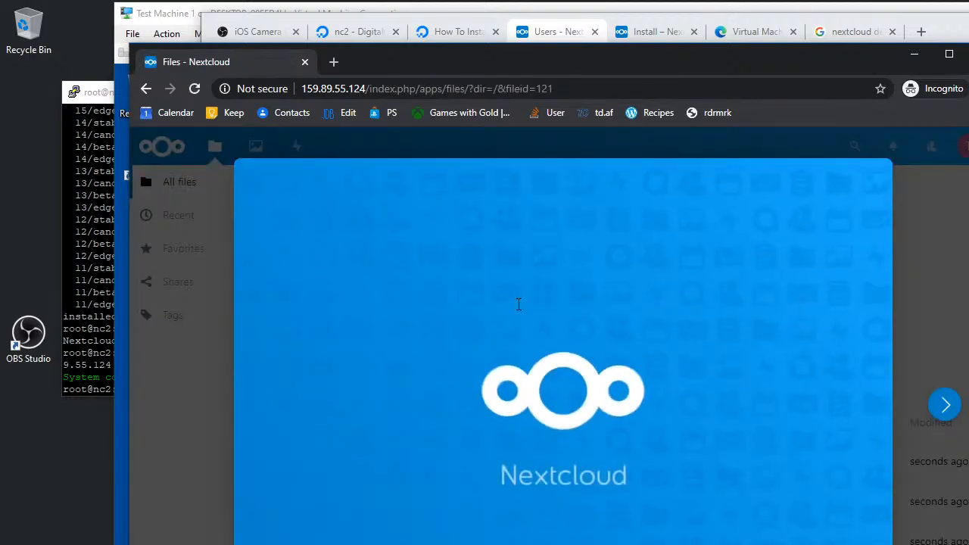
Step: Skip through the welcome tour and scroll the test user's Files list
{"action": "left_click", "coordinate": [946, 405]}
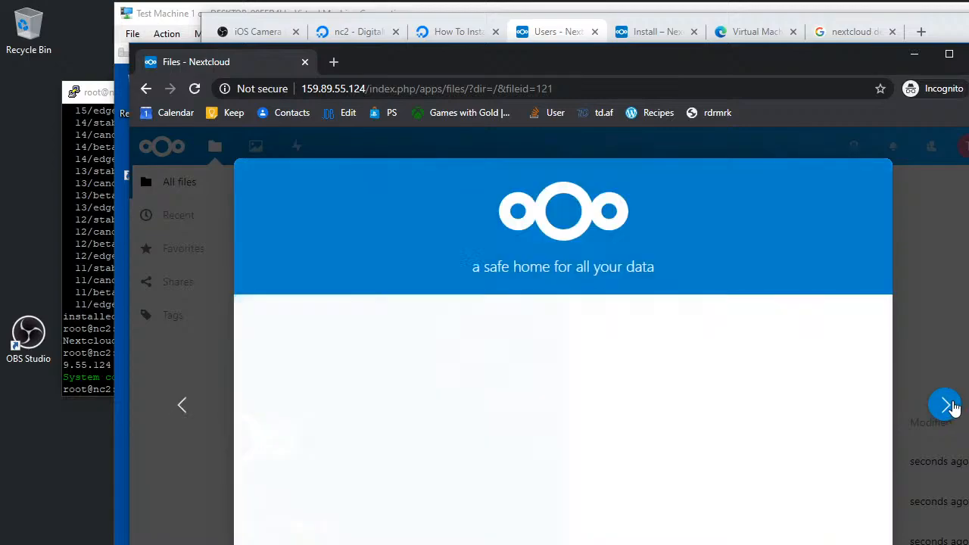
{"action": "left_click", "coordinate": [946, 405]}
{"action": "left_click", "coordinate": [946, 405]}
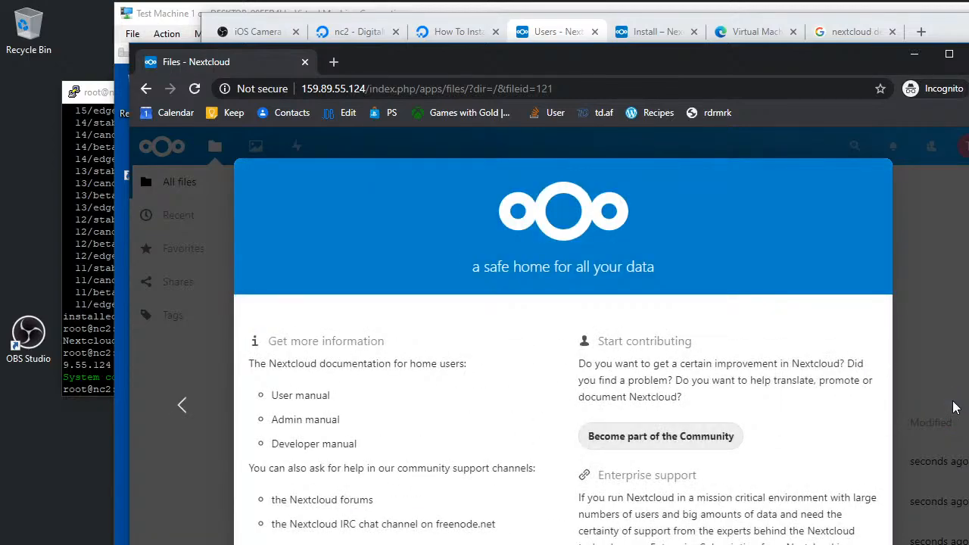
{"action": "left_click", "coordinate": [953, 407]}
{"action": "scroll", "coordinate": [499, 542], "scroll_direction": "down", "scroll_amount": 1}
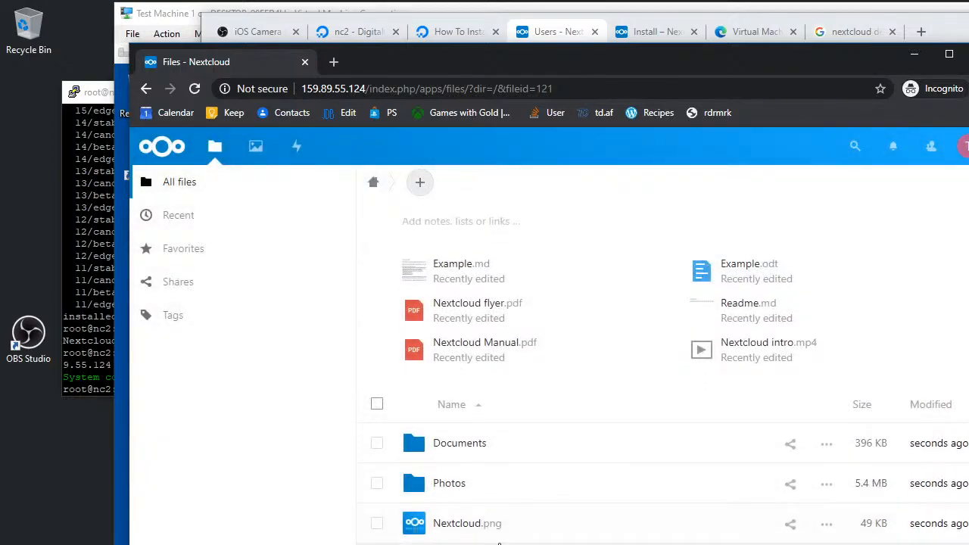
{"action": "scroll", "coordinate": [499, 542], "scroll_direction": "down", "scroll_amount": 2}
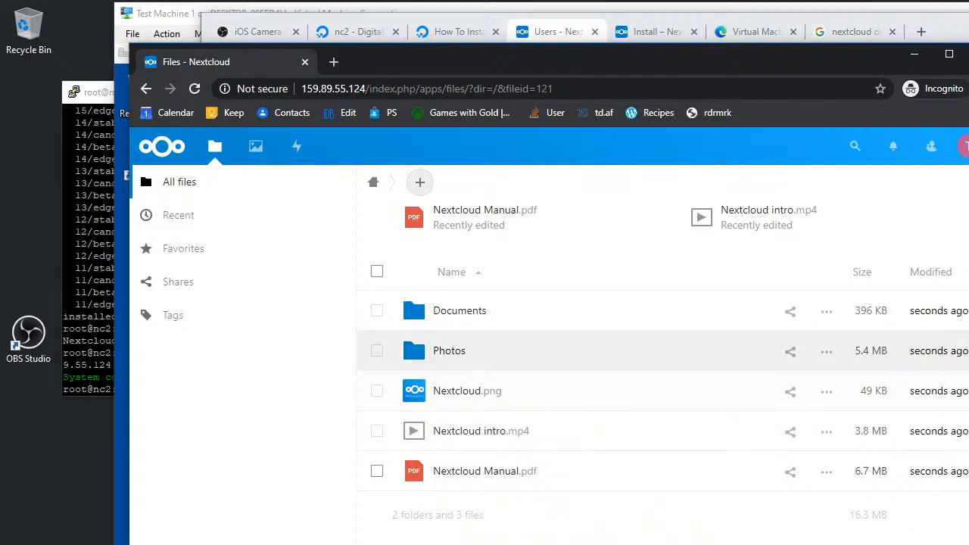
Step: Create a New Text Document on the desktop, keeping the default name
{"action": "right_click", "coordinate": [71, 436]}
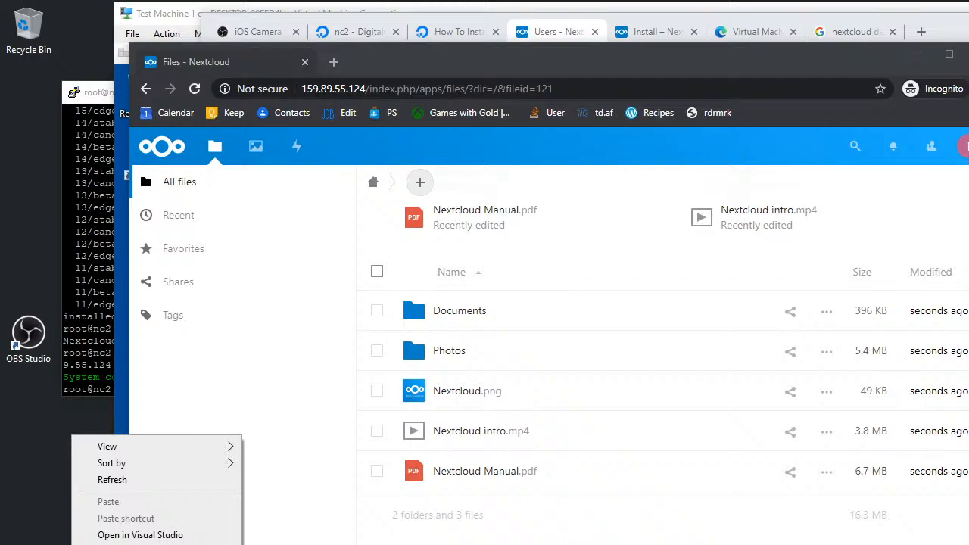
{"action": "left_click", "coordinate": [27, 199]}
{"action": "right_click", "coordinate": [34, 116]}
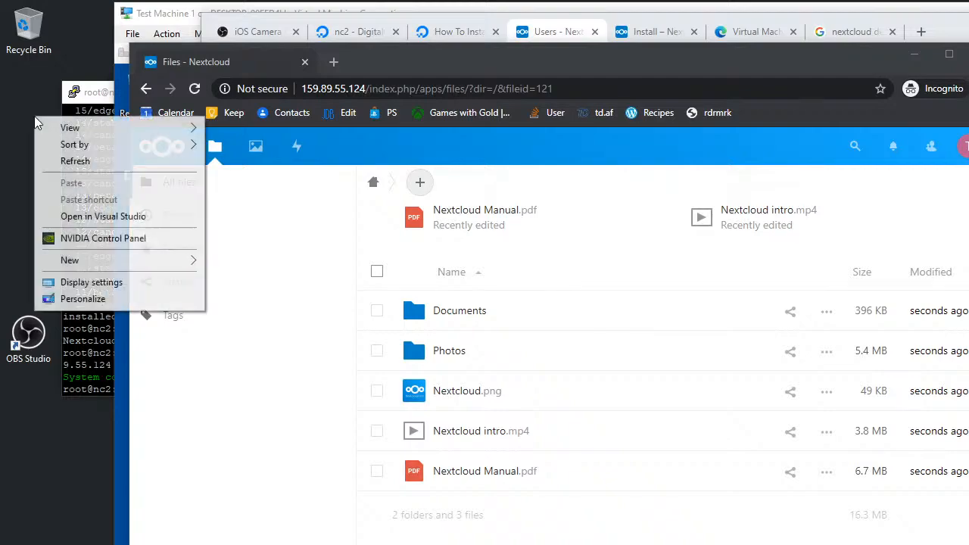
{"action": "mouse_move", "coordinate": [87, 261]}
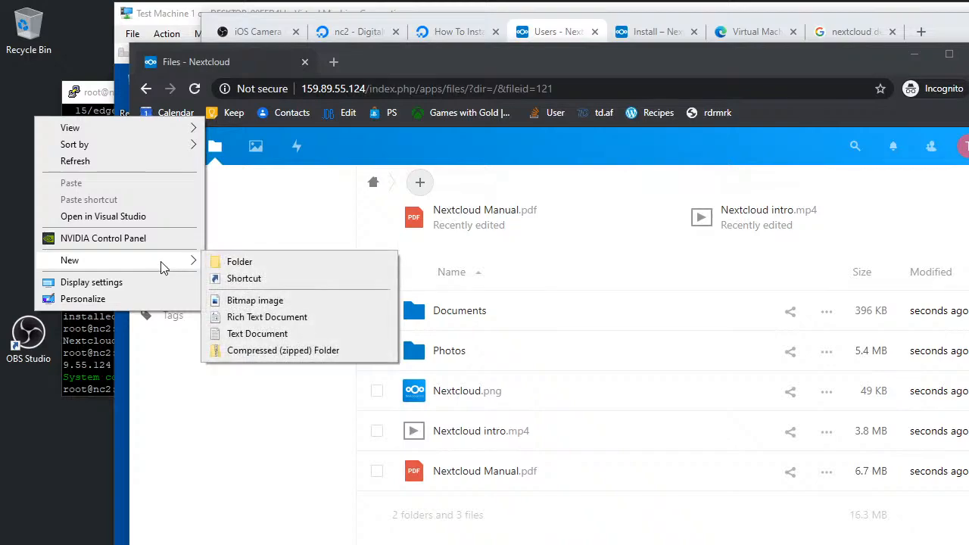
{"action": "left_click", "coordinate": [266, 334]}
{"action": "left_click", "coordinate": [32, 110]}
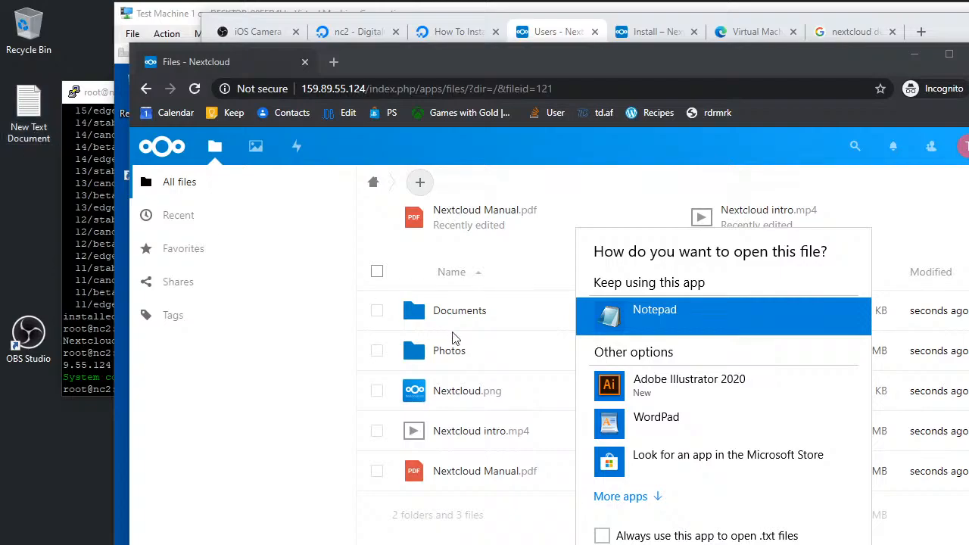
Step: Open it in Notepad, type 'Hello Tech Lancaster', and save
{"action": "key", "text": "Return"}
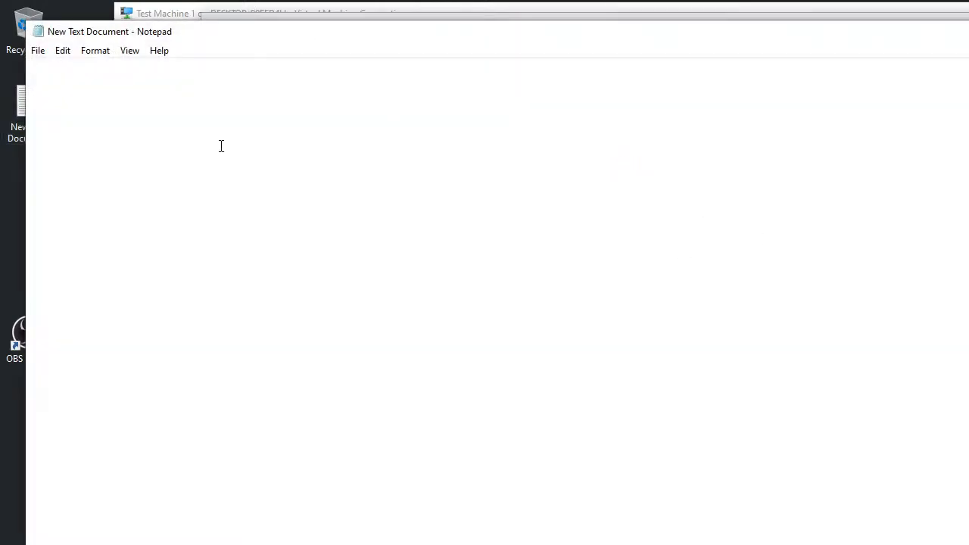
{"action": "type", "text": "Hello Tech Lancaster"}
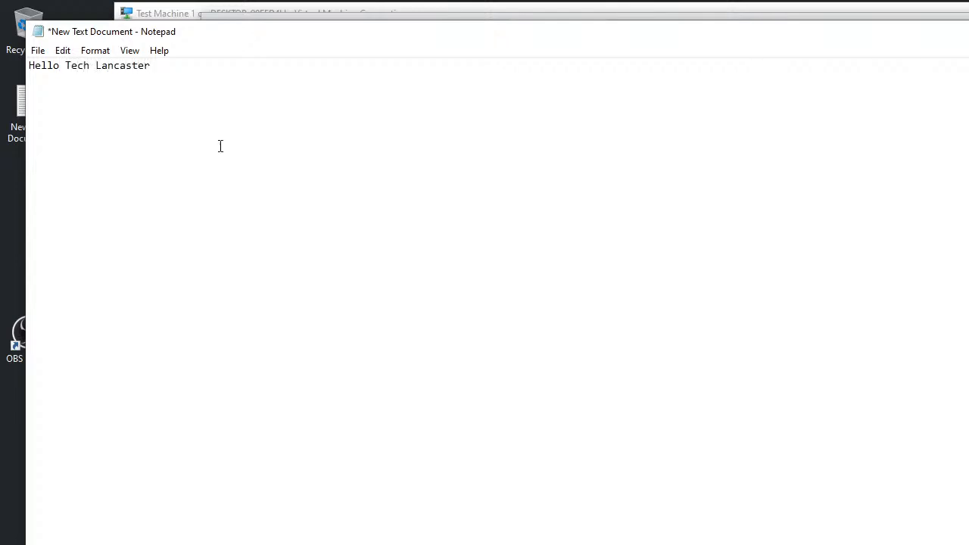
{"action": "left_click", "coordinate": [38, 50]}
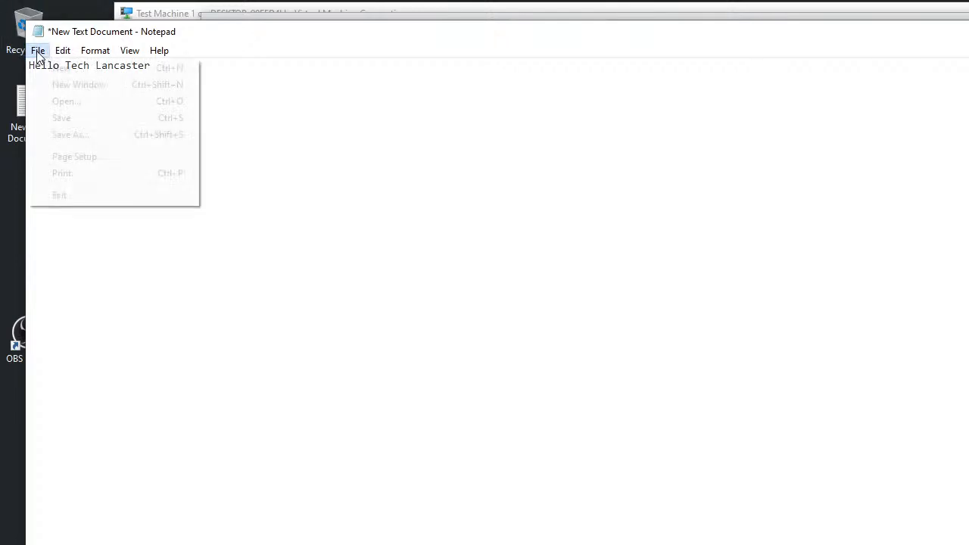
{"action": "left_click", "coordinate": [74, 115]}
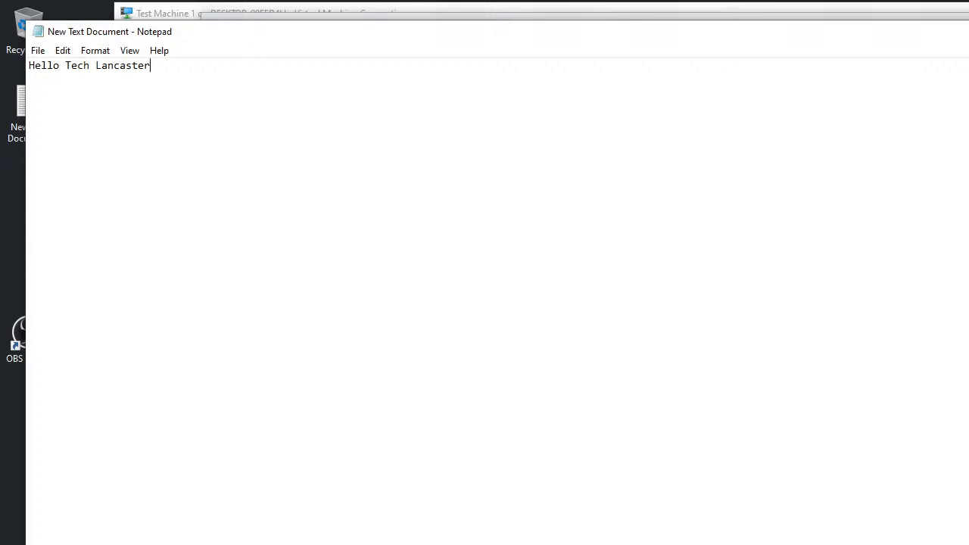
Step: Close Notepad, rename the desktop file to TextLancaster, and drag it into Nextcloud Files
{"action": "key", "text": "alt+F4"}
{"action": "right_click", "coordinate": [32, 110]}
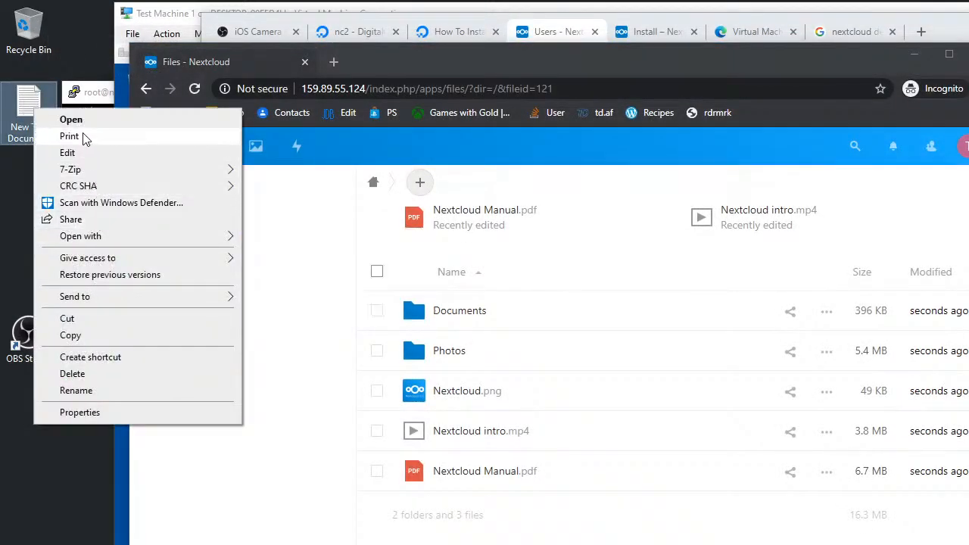
{"action": "left_click", "coordinate": [108, 390]}
{"action": "type", "text": "Te"}
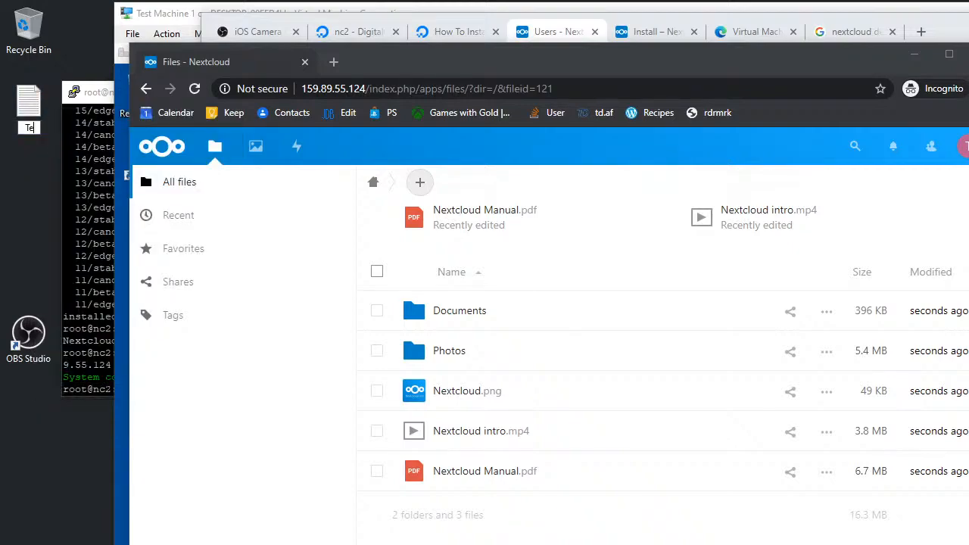
{"action": "type", "text": "xtLancaster"}
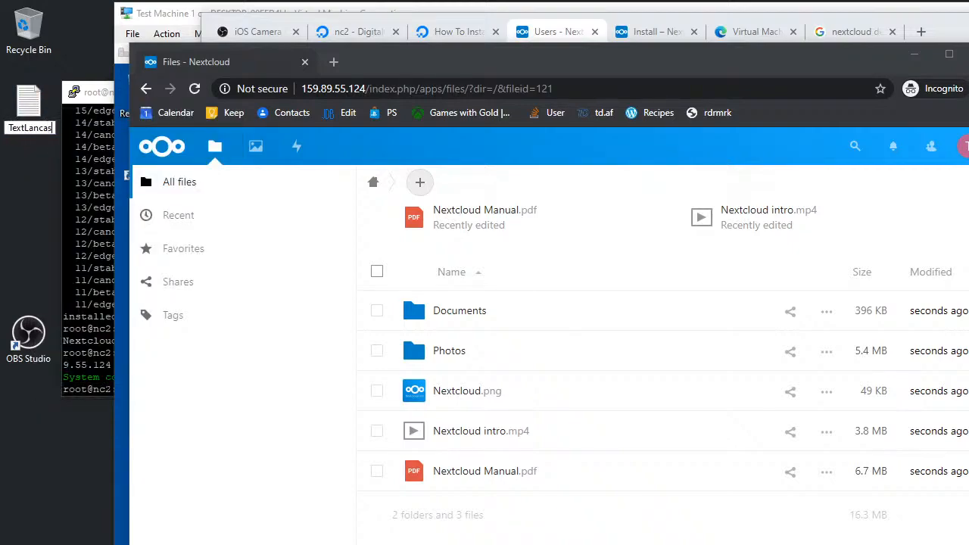
{"action": "key", "text": "Return"}
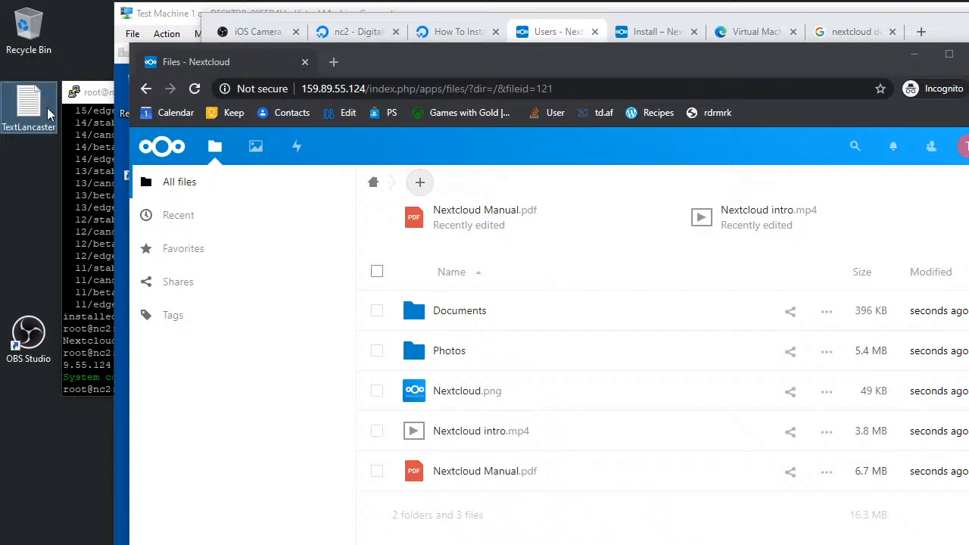
{"action": "left_click_drag", "start_coordinate": [32, 120], "coordinate": [465, 495]}
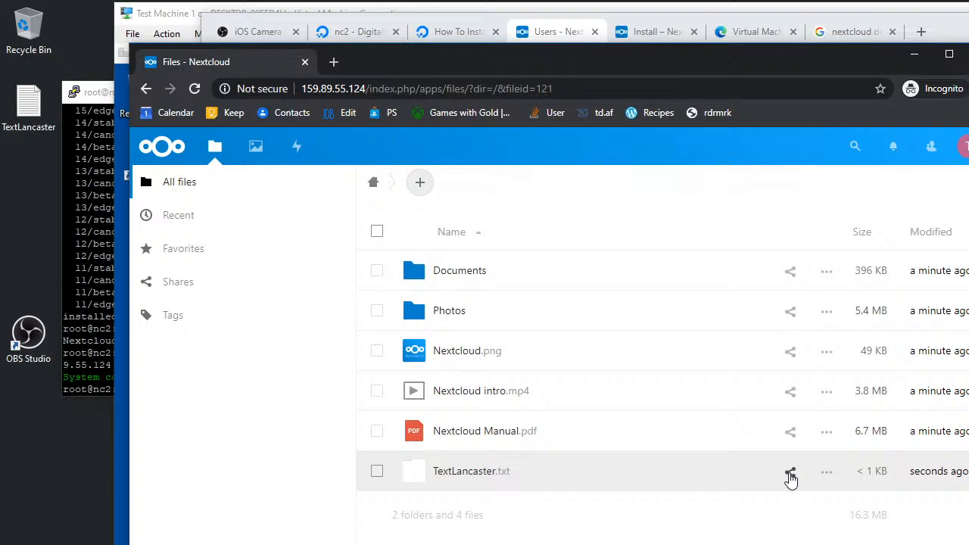
Step: Create a public share link from TextLancaster.txt's Sharing details, resizing the browser to fit
{"action": "left_click", "coordinate": [790, 475]}
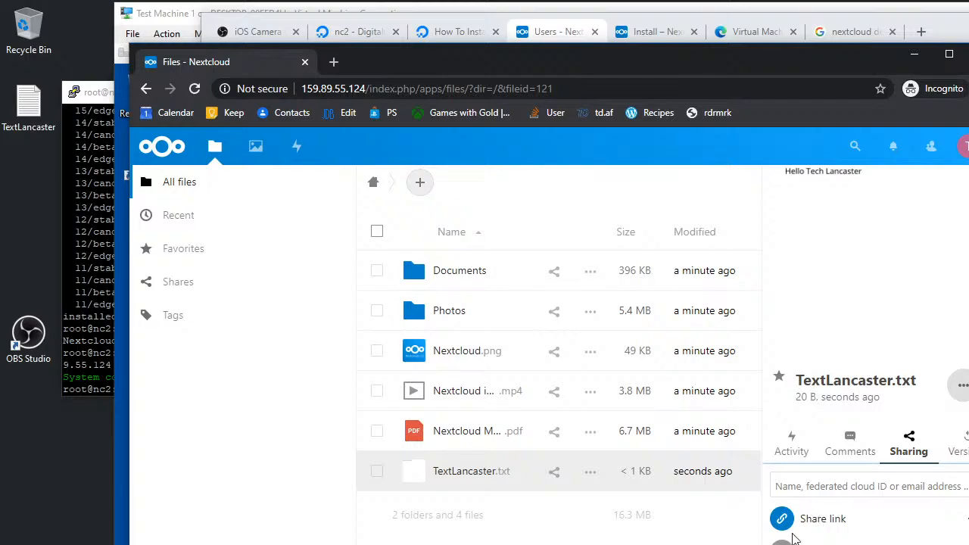
{"action": "left_click", "coordinate": [962, 520]}
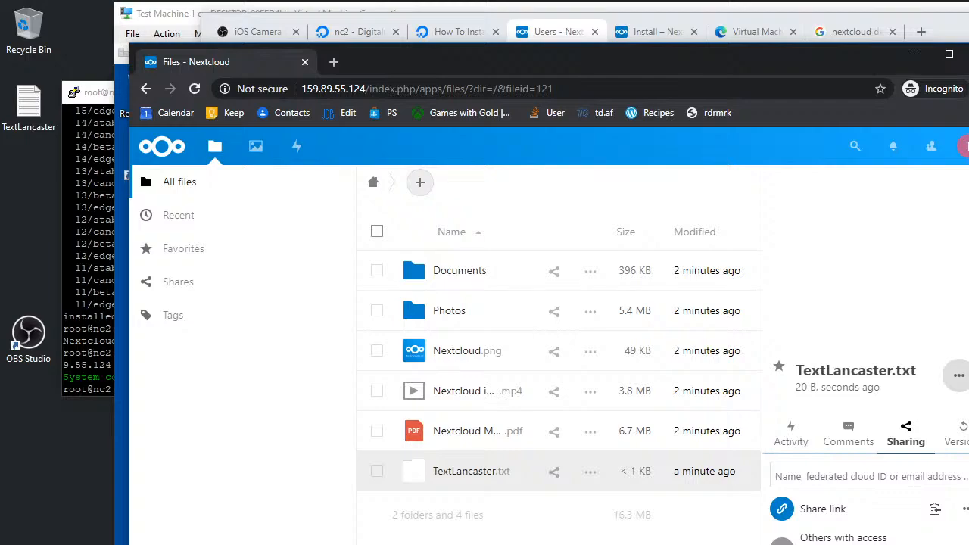
{"action": "scroll", "coordinate": [956, 528], "scroll_direction": "up", "scroll_amount": 1}
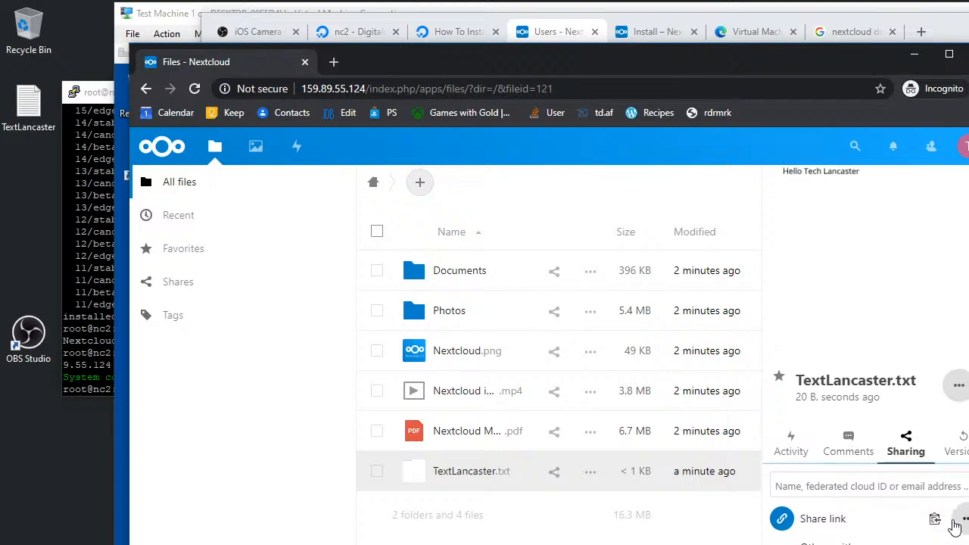
{"action": "left_click", "coordinate": [964, 520]}
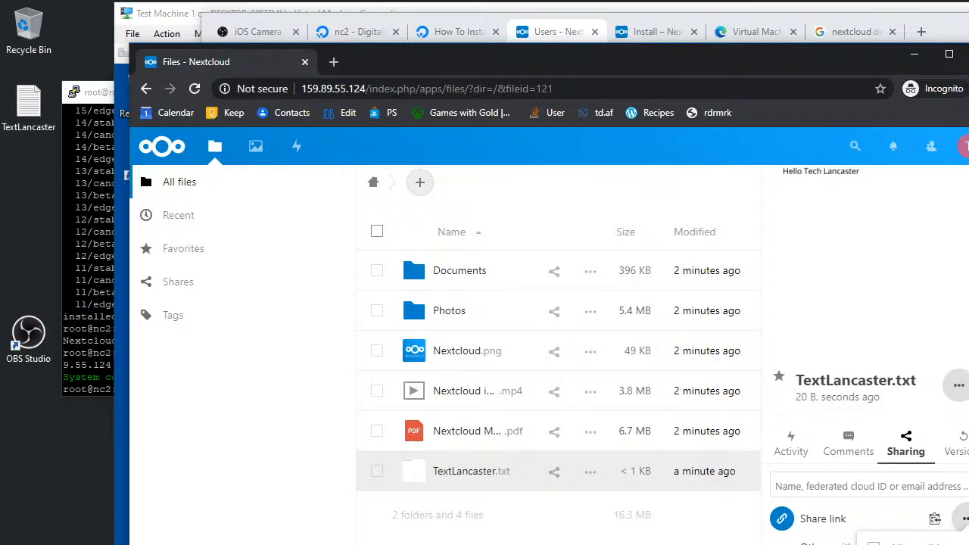
{"action": "scroll", "coordinate": [955, 522], "scroll_direction": "down", "scroll_amount": 3}
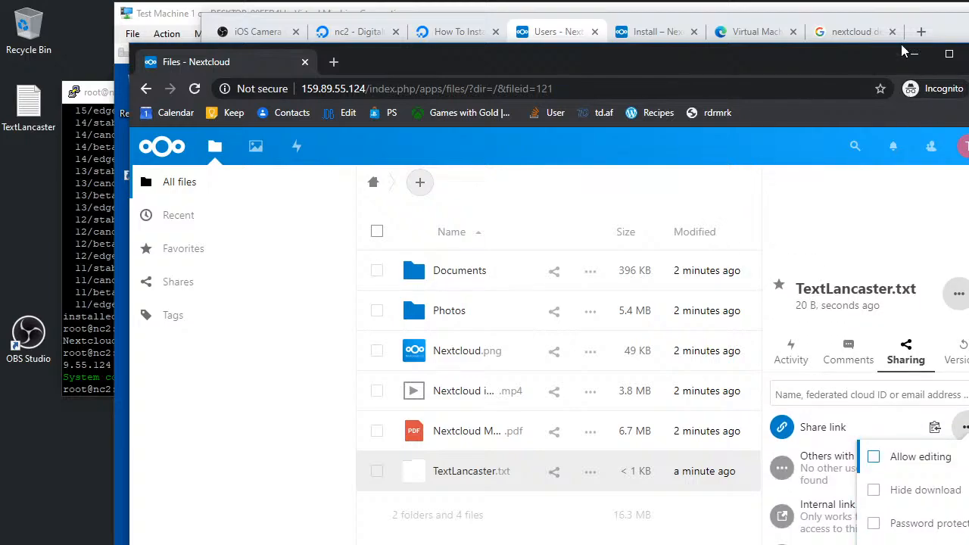
{"action": "left_click_drag", "start_coordinate": [825, 64], "coordinate": [704, 24]}
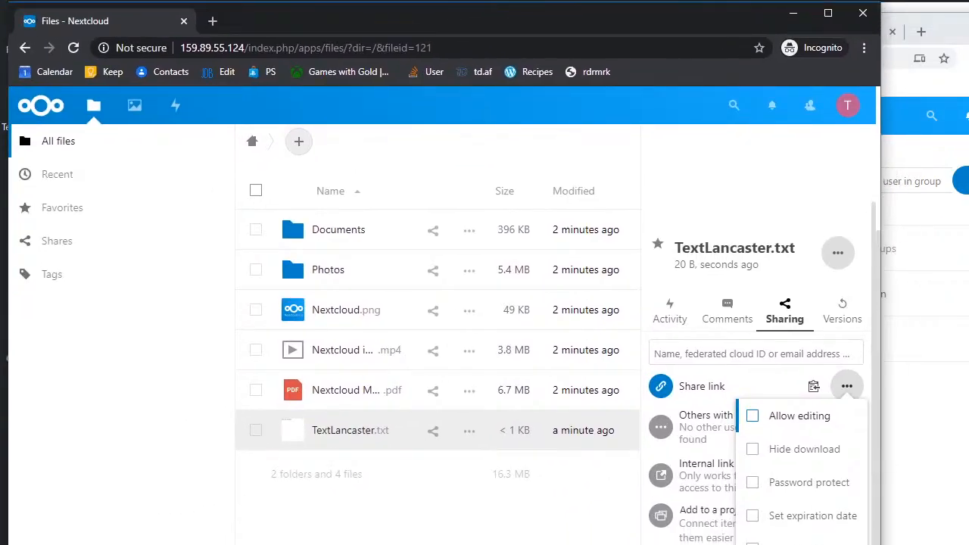
{"action": "left_click_drag", "start_coordinate": [880, 250], "coordinate": [837, 250]}
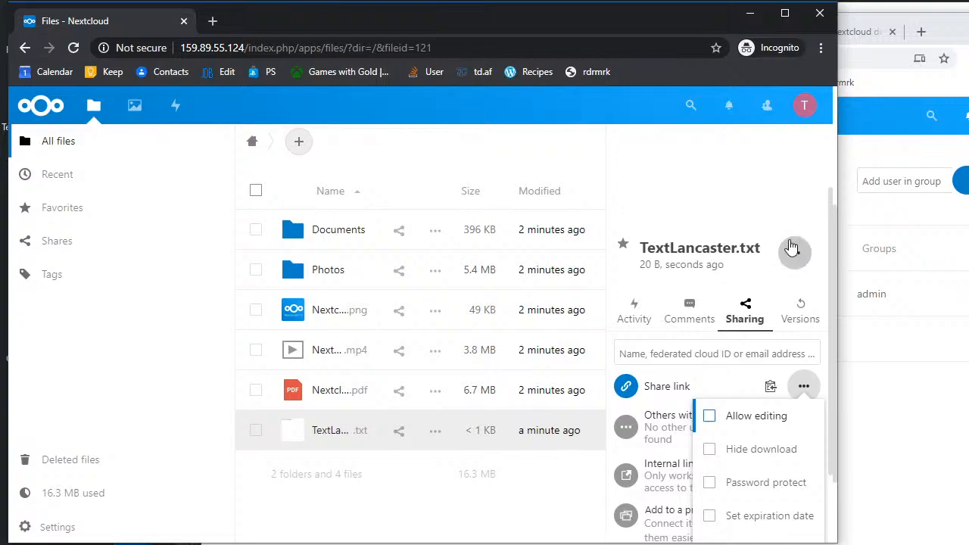
{"action": "left_click", "coordinate": [791, 248]}
{"action": "left_click", "coordinate": [443, 492]}
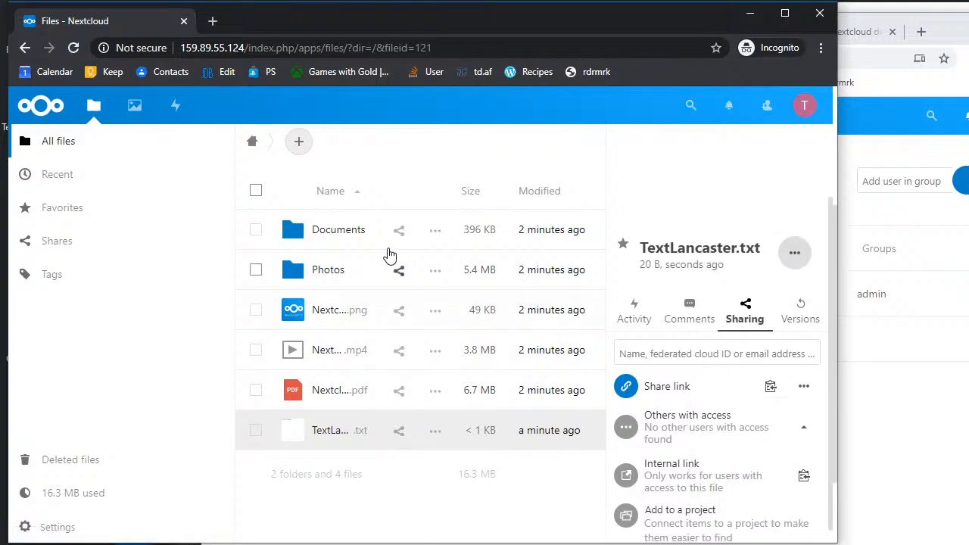
Step: Reopen TextLancaster.txt's sharing details and copy its public share link
{"action": "left_click", "coordinate": [397, 429]}
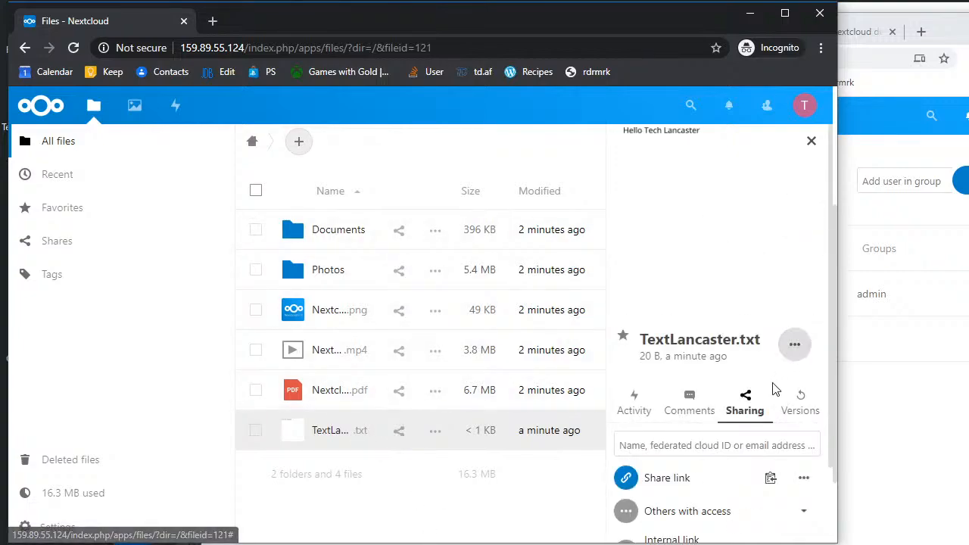
{"action": "scroll", "coordinate": [775, 389], "scroll_direction": "down", "scroll_amount": 2}
{"action": "left_click", "coordinate": [803, 386]}
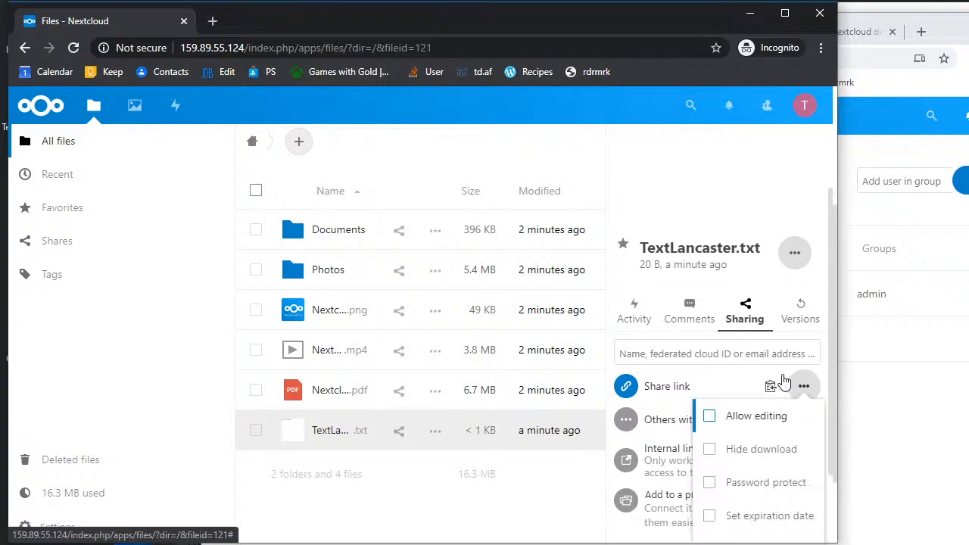
{"action": "scroll", "coordinate": [734, 492], "scroll_direction": "down", "scroll_amount": 3}
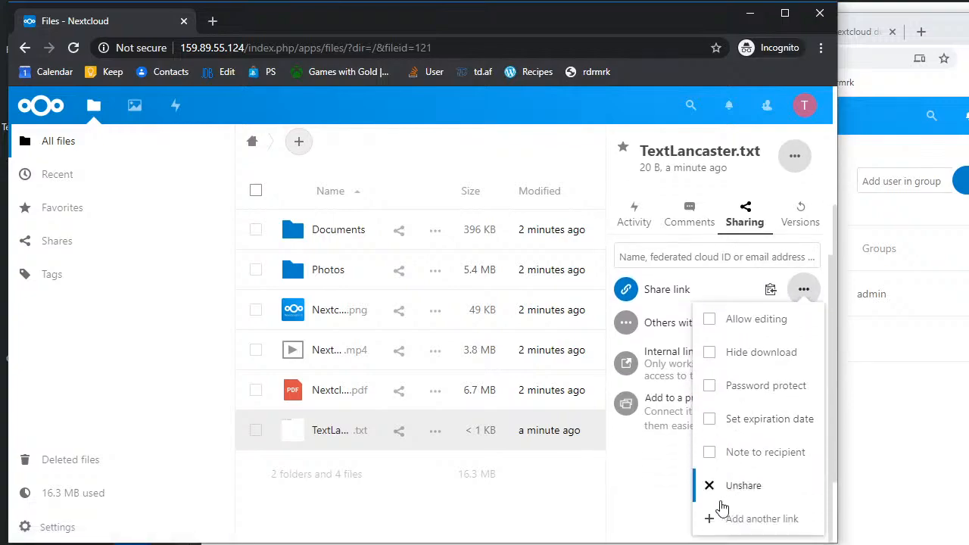
{"action": "left_click", "coordinate": [763, 294]}
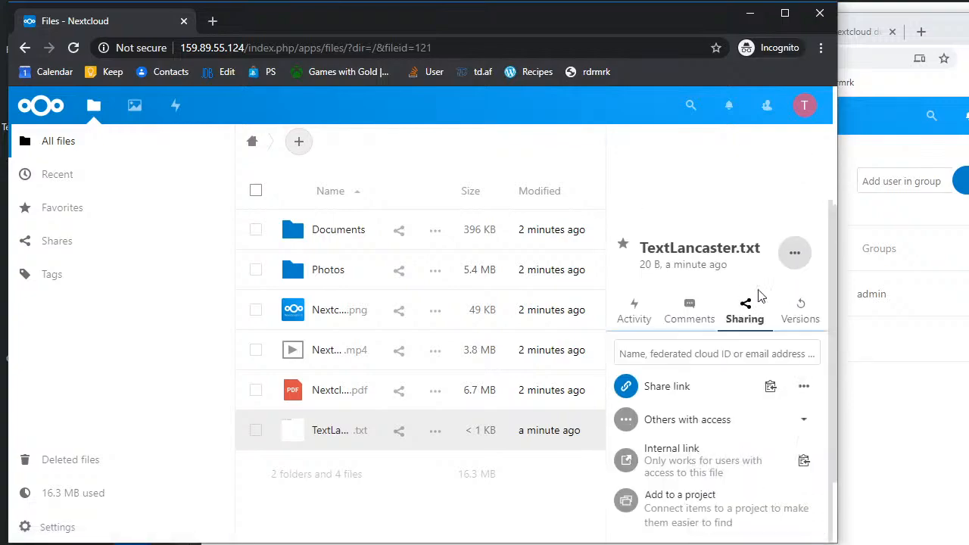
{"action": "left_click", "coordinate": [772, 388]}
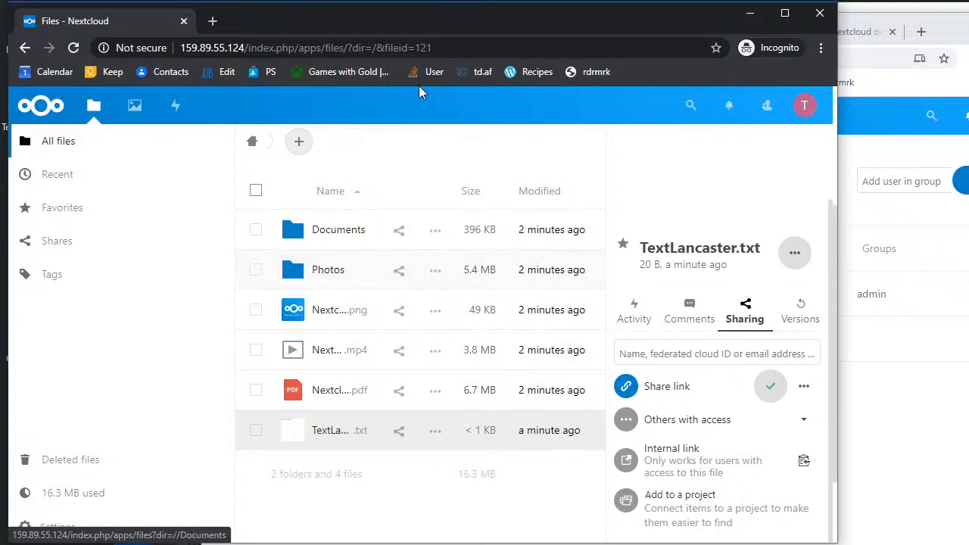
Step: Load the copied share link in a new incognito tab, then return to the Files - Nextcloud tab
{"action": "left_click", "coordinate": [212, 21]}
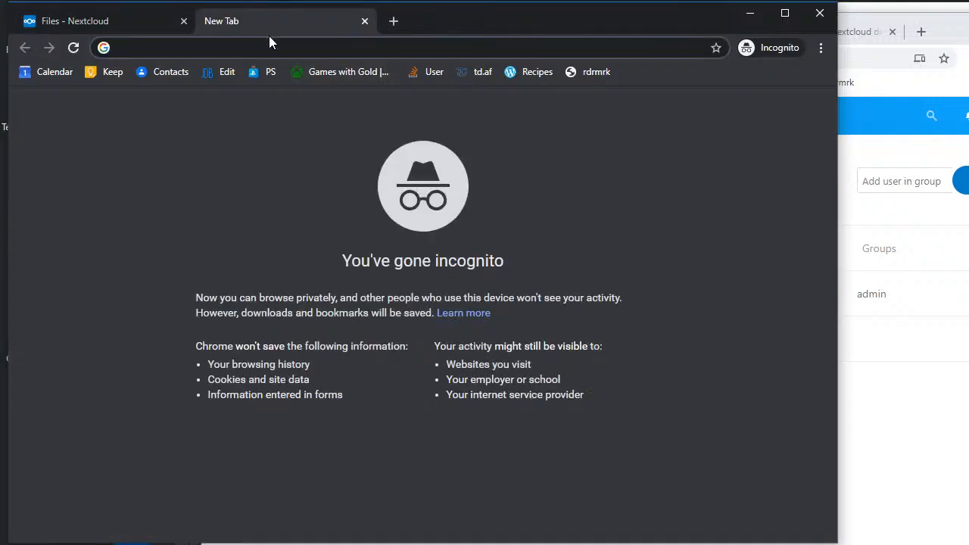
{"action": "key", "text": "ctrl+v"}
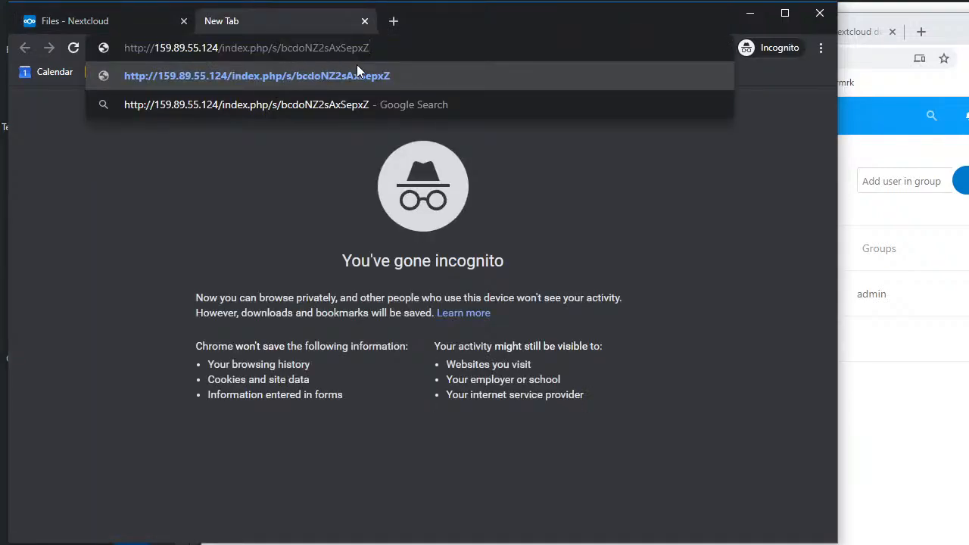
{"action": "key", "text": "Return"}
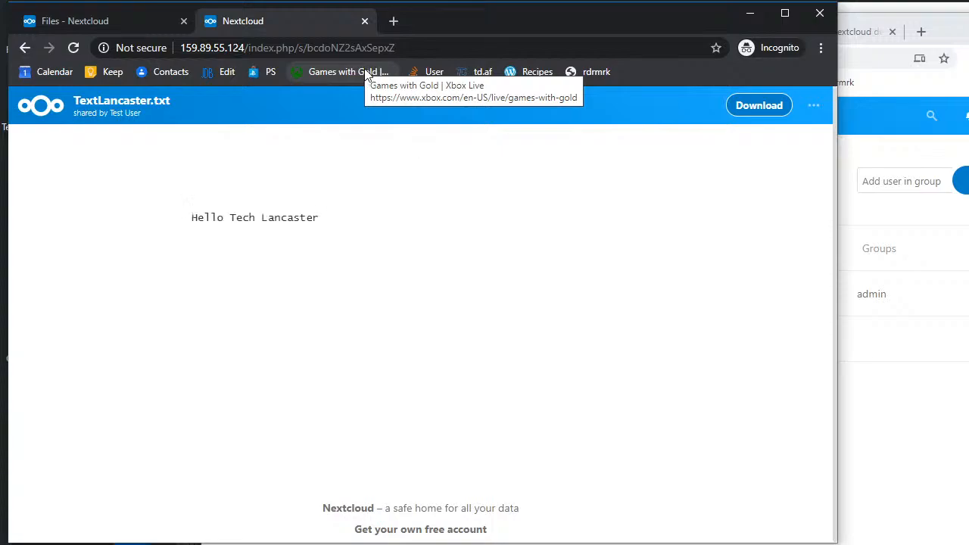
{"action": "left_click", "coordinate": [409, 48]}
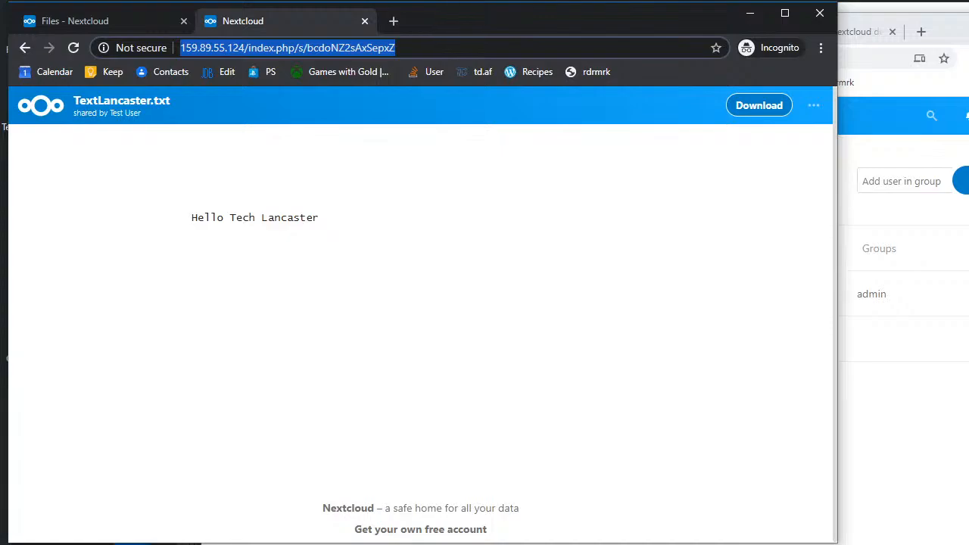
{"action": "key", "text": "alt+Tab"}
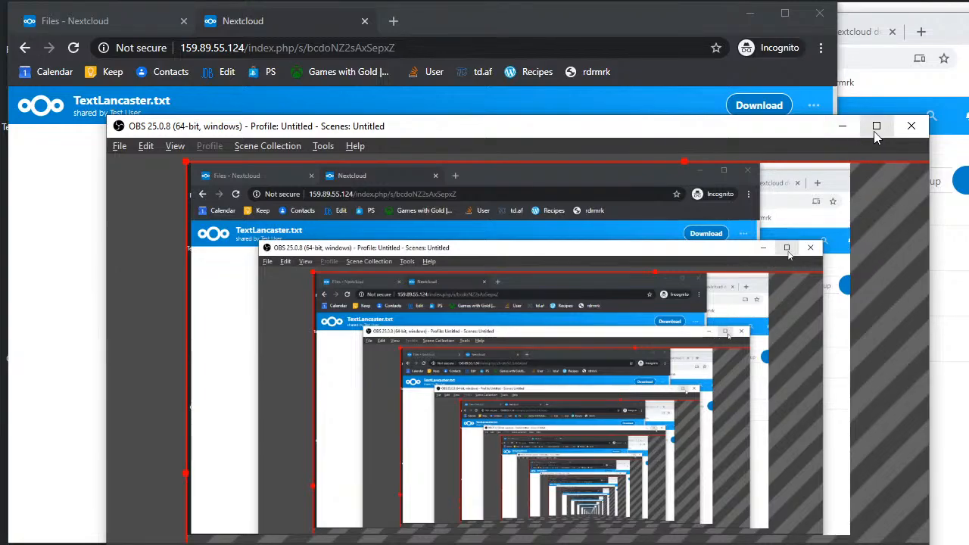
{"action": "left_click", "coordinate": [843, 126]}
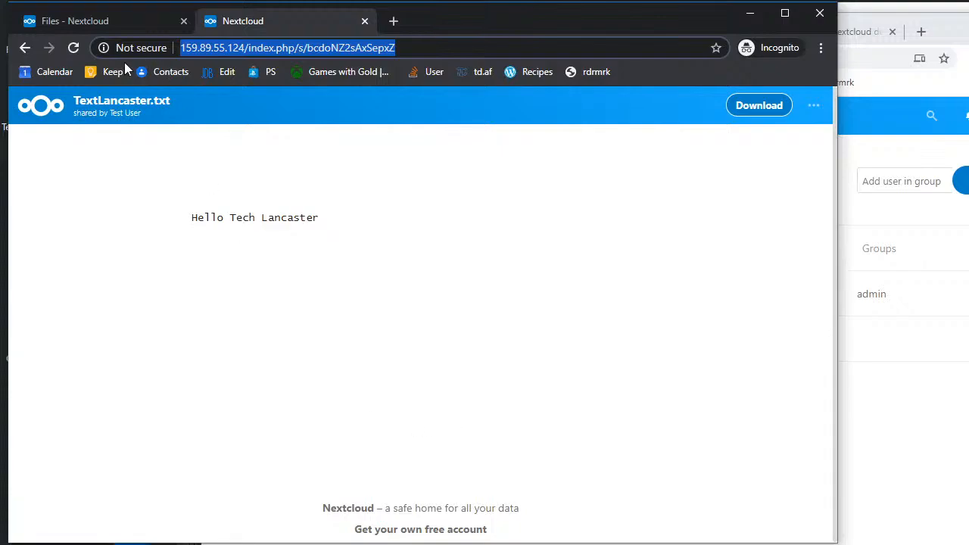
{"action": "left_click", "coordinate": [81, 22]}
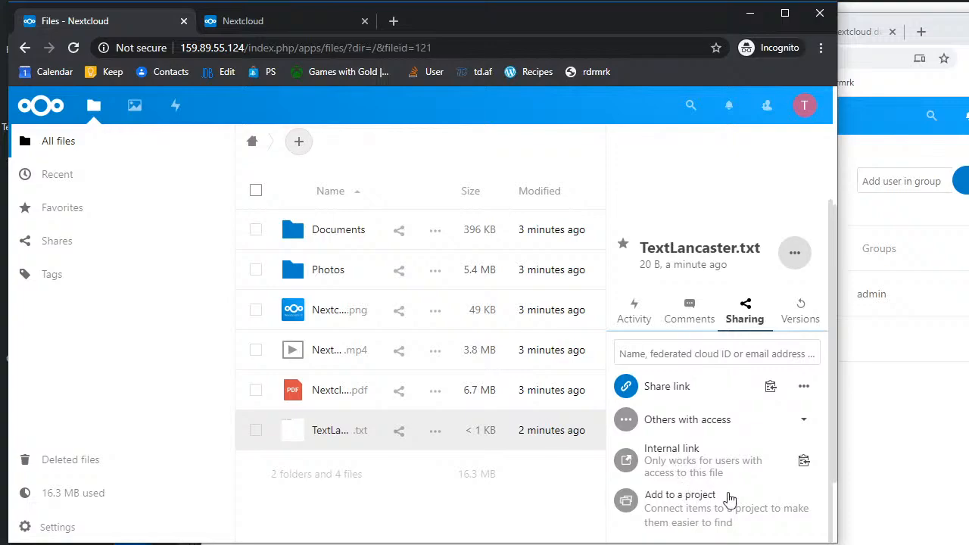
Step: Unshare TextLancaster.txt's existing link and create and copy a new public link
{"action": "left_click", "coordinate": [817, 393]}
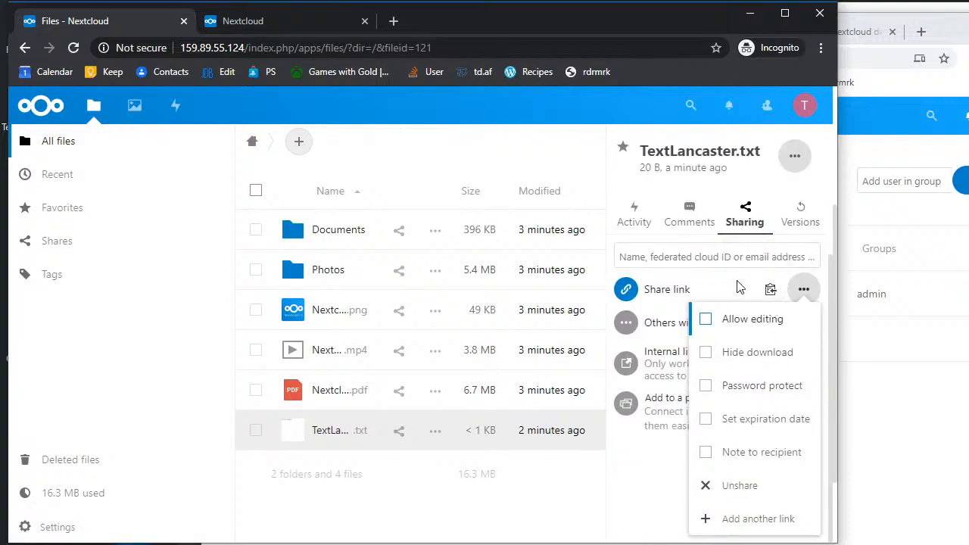
{"action": "left_click", "coordinate": [753, 492]}
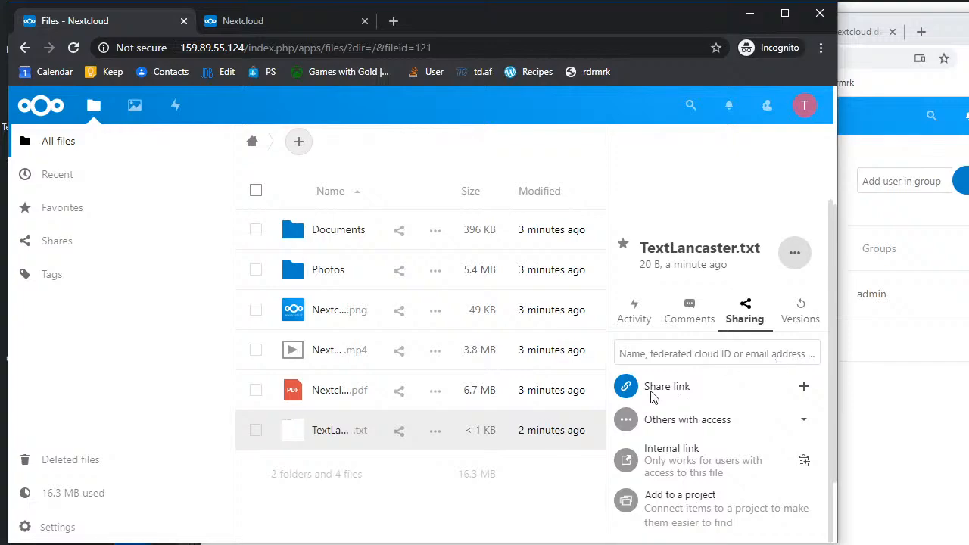
{"action": "left_click", "coordinate": [804, 387]}
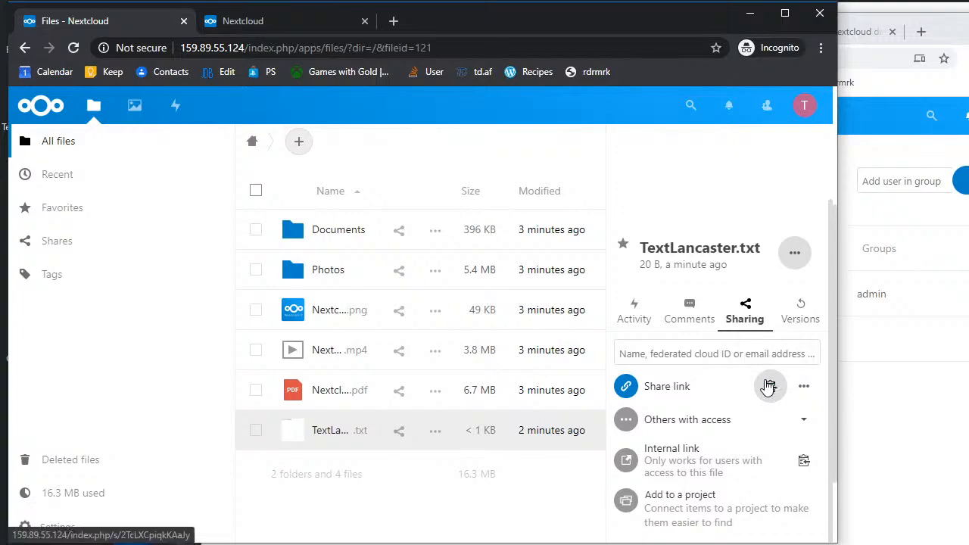
Step: Open the new link in a fresh tab, close the old share tab, and copy the new URL
{"action": "left_click_drag", "start_coordinate": [768, 384], "coordinate": [320, 34]}
{"action": "left_click", "coordinate": [396, 24]}
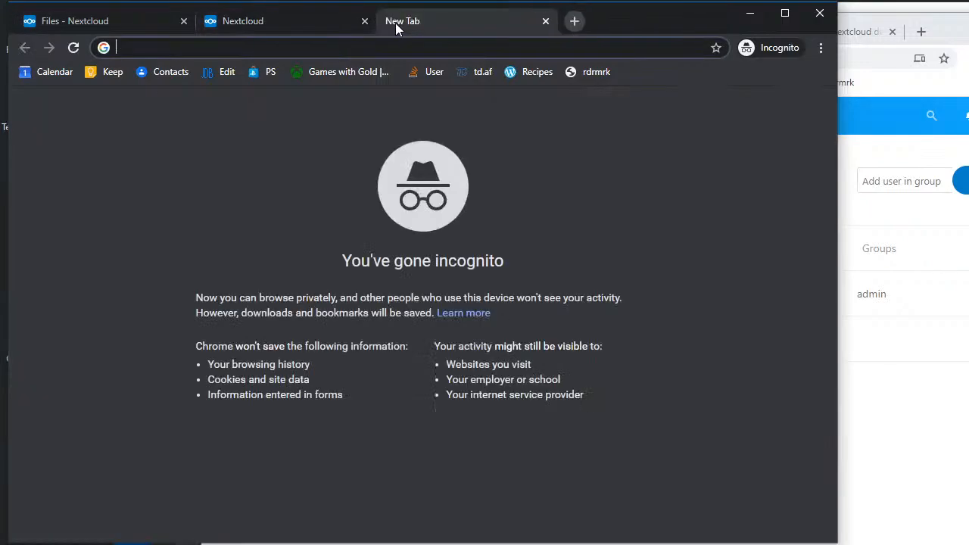
{"action": "key", "text": "ctrl+v"}
{"action": "key", "text": "Return"}
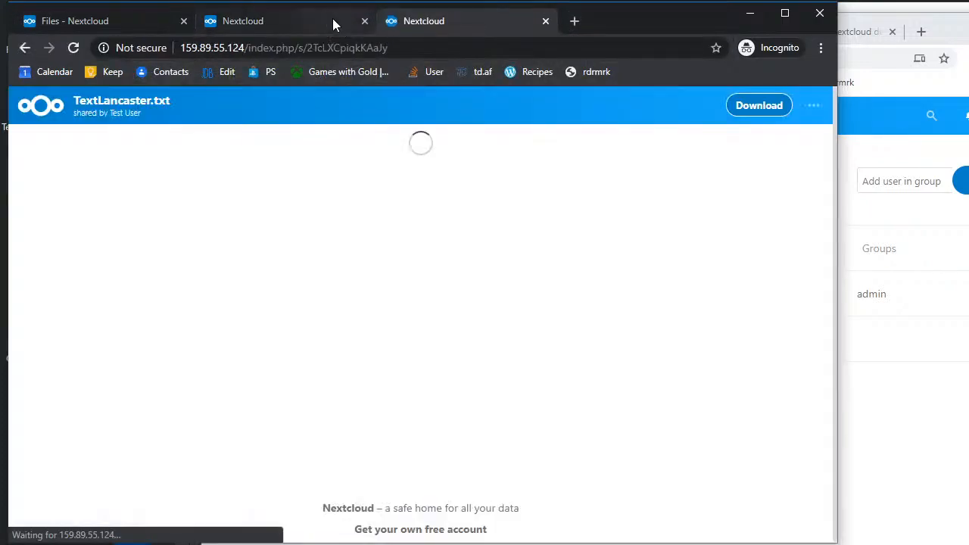
{"action": "left_click", "coordinate": [323, 16]}
{"action": "key", "text": "ctrl+w"}
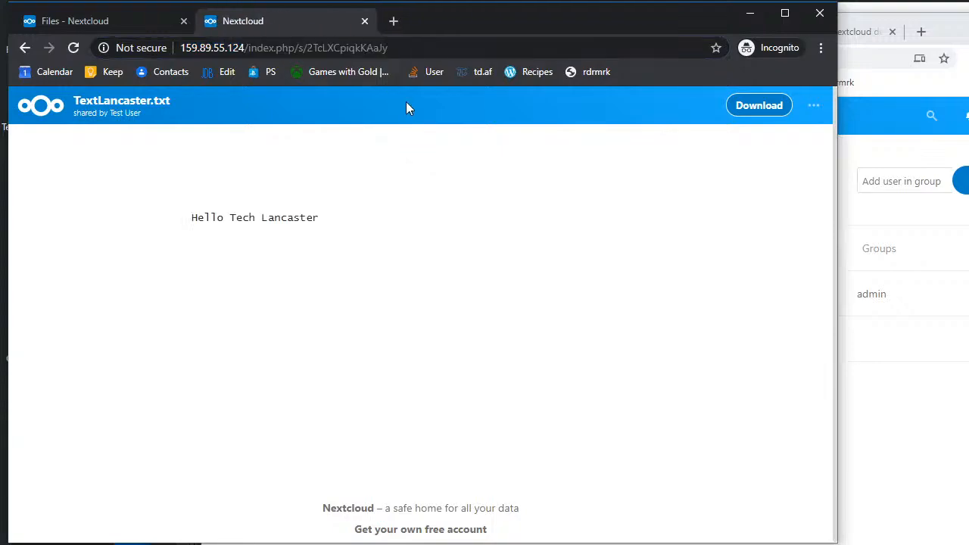
{"action": "left_click", "coordinate": [356, 47]}
{"action": "right_click", "coordinate": [355, 47]}
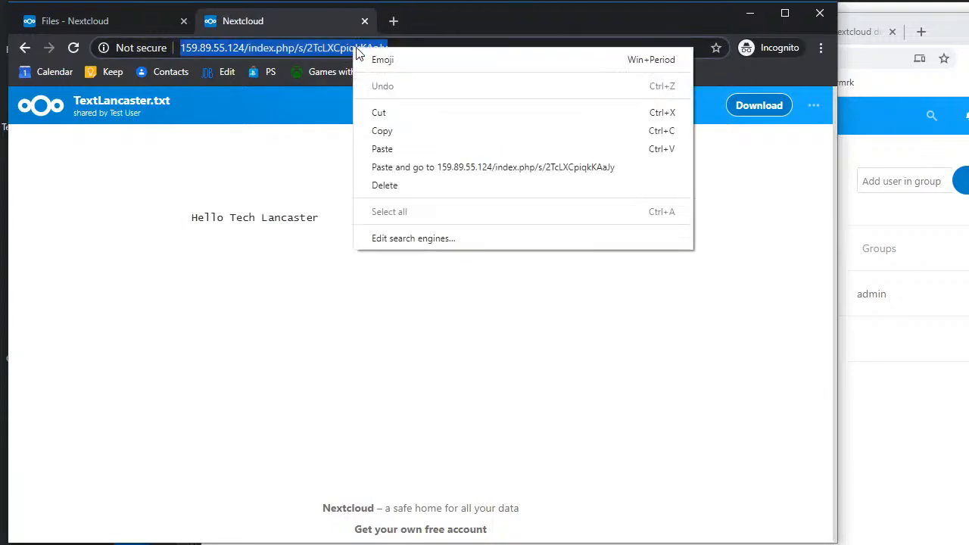
{"action": "left_click", "coordinate": [451, 134]}
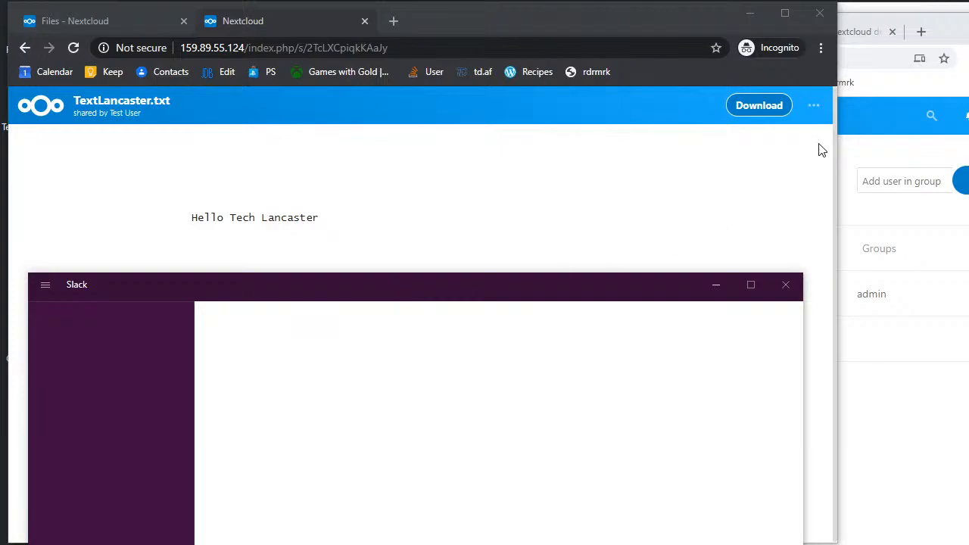
Step: Move Slack beside the share page and open #tech-lancaster to see the posted TextLancaster.txt link
{"action": "left_click_drag", "start_coordinate": [657, 296], "coordinate": [968, 158]}
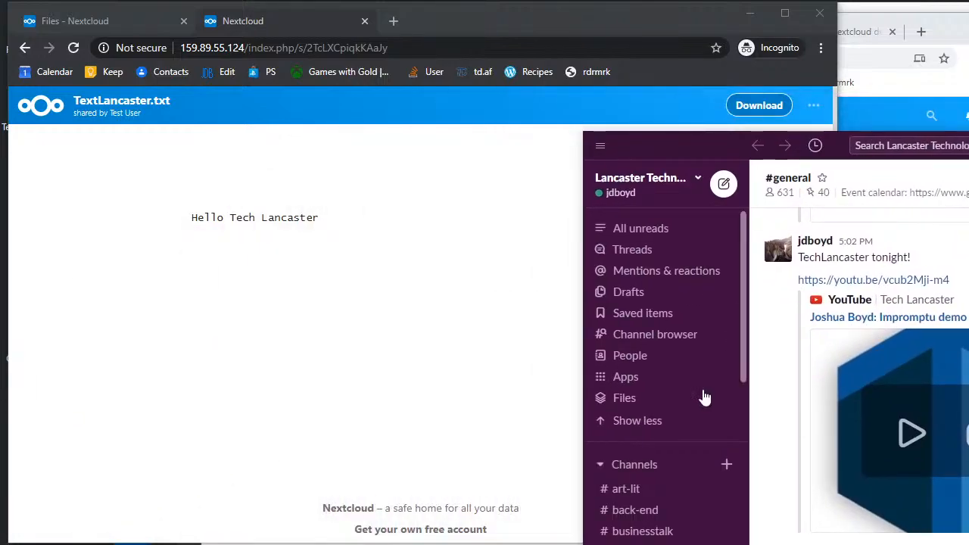
{"action": "scroll", "coordinate": [670, 522], "scroll_direction": "down", "scroll_amount": 10}
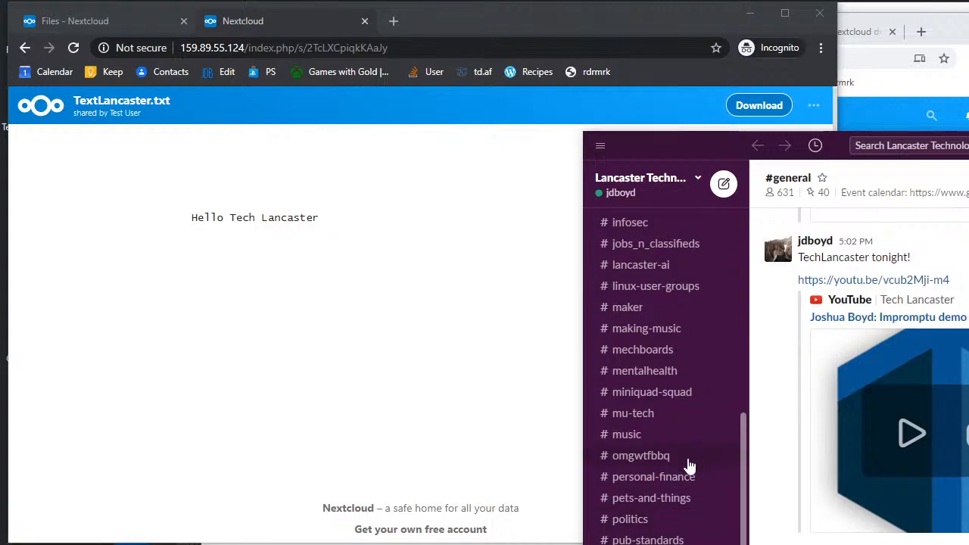
{"action": "scroll", "coordinate": [685, 465], "scroll_direction": "down", "scroll_amount": 4}
{"action": "left_click", "coordinate": [679, 497]}
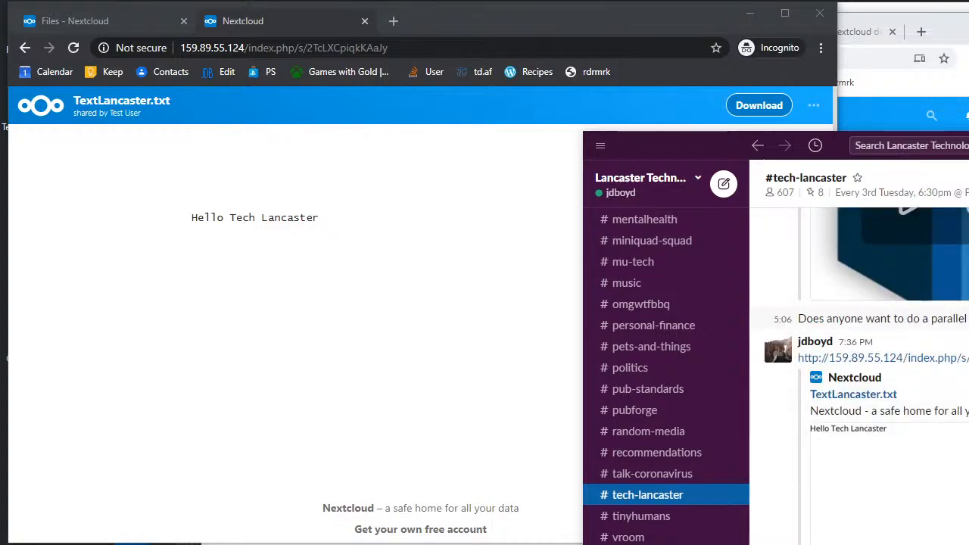
Step: Close the public share tab in Chrome and switch to the other browser window
{"action": "left_click", "coordinate": [297, 48]}
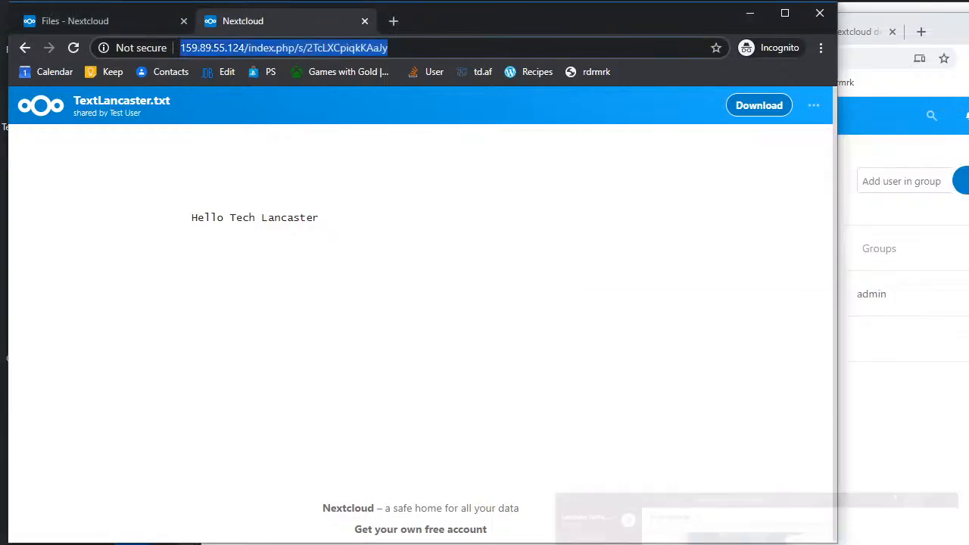
{"action": "left_click", "coordinate": [364, 21]}
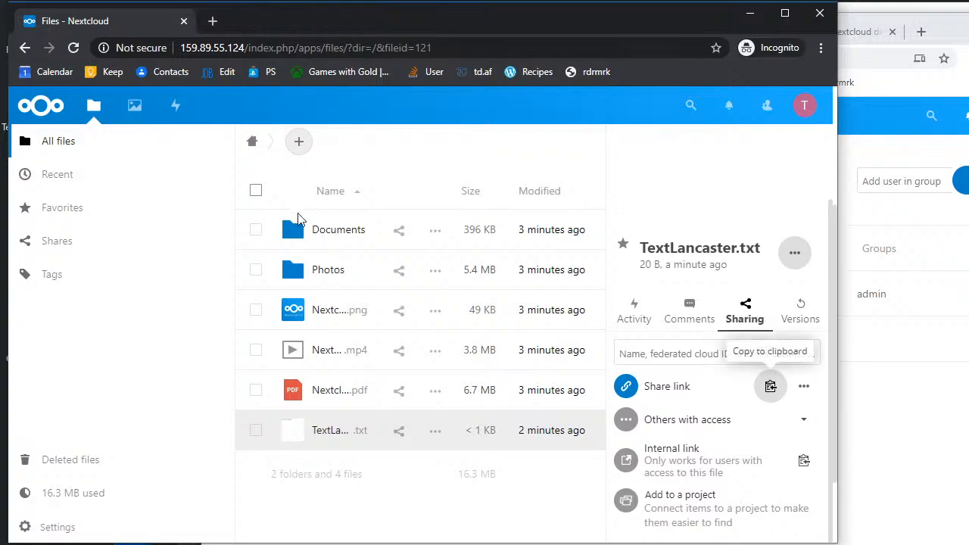
{"action": "key", "text": "alt+Tab"}
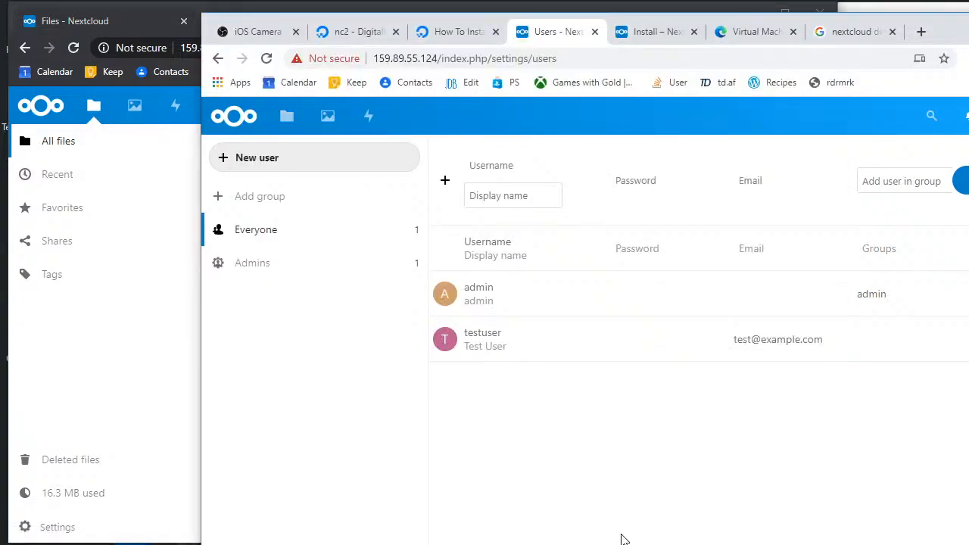
Step: Review the install-clients, Edge VMs and desktop-client search tabs, then open a blank new tab
{"action": "left_click", "coordinate": [676, 32]}
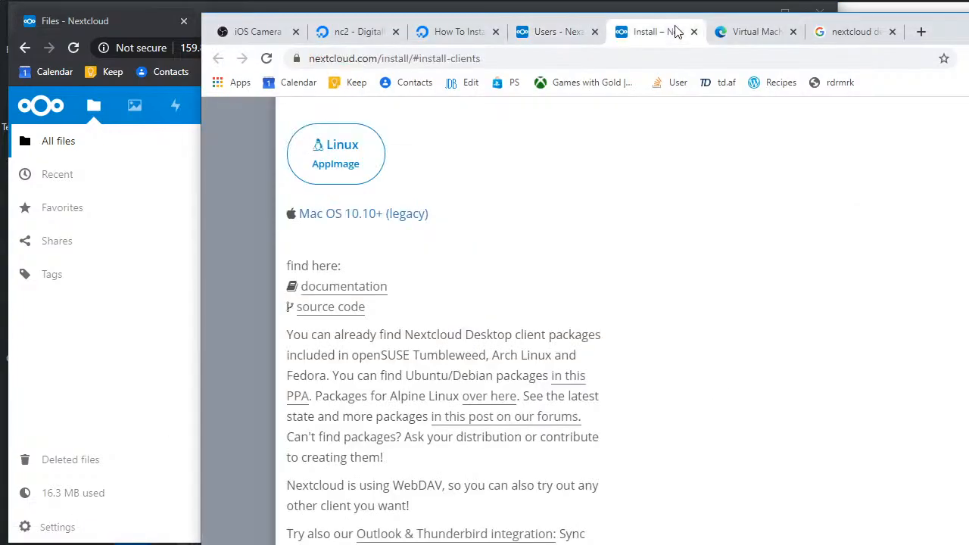
{"action": "left_click", "coordinate": [754, 34]}
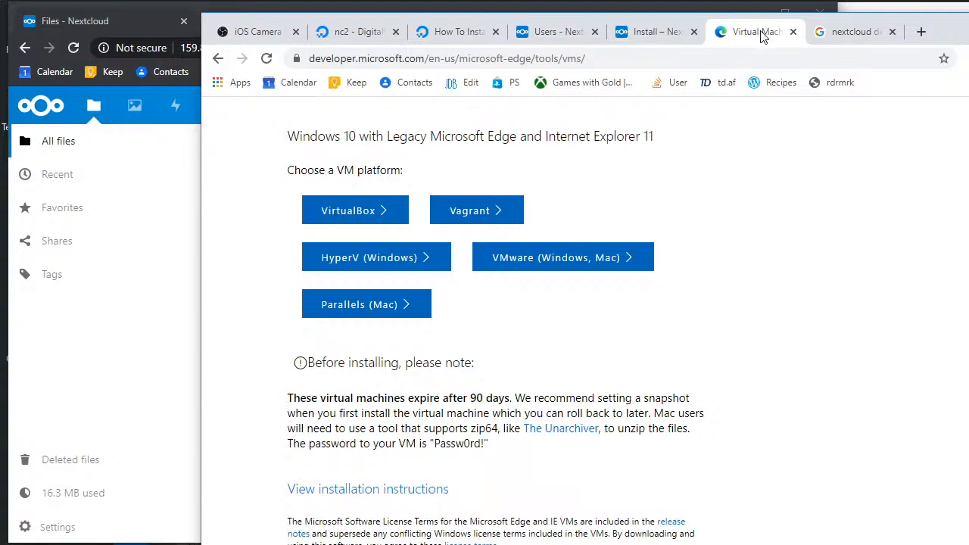
{"action": "left_click", "coordinate": [848, 31]}
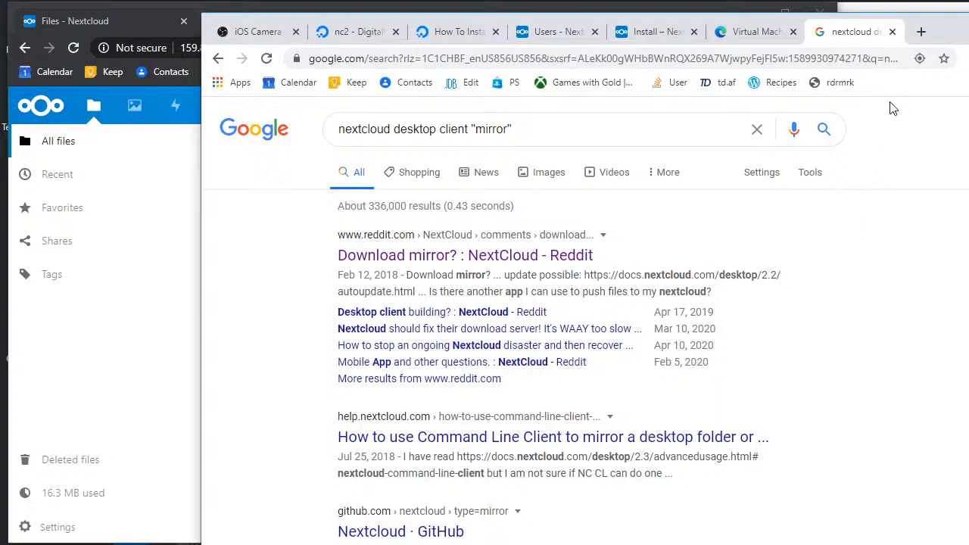
{"action": "left_click", "coordinate": [921, 32]}
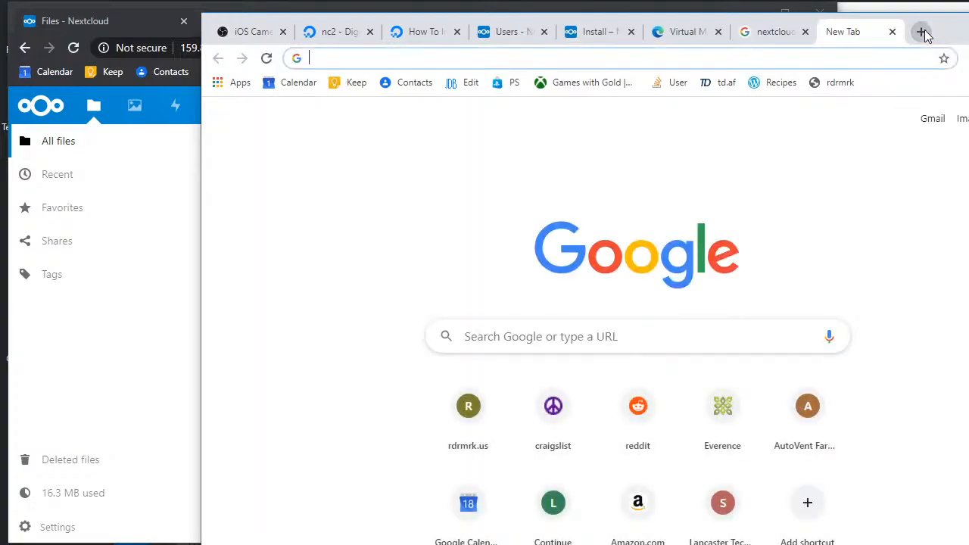
{"action": "key", "text": "alt+Tab"}
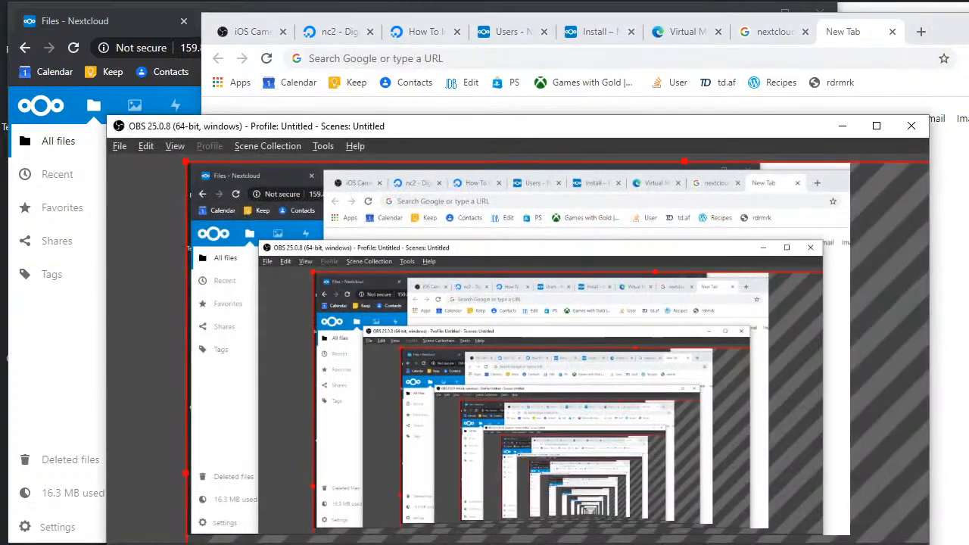
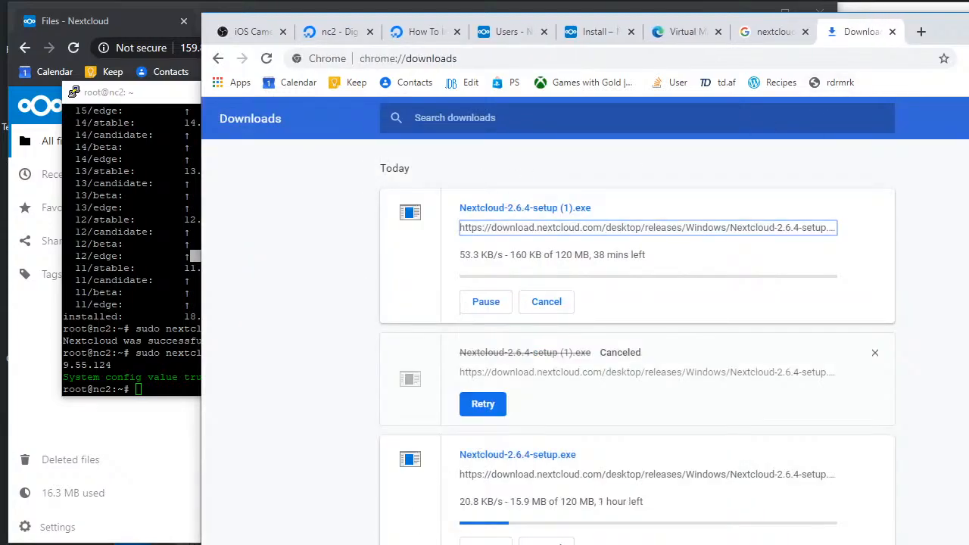
Step: Cancel the duplicate Nextcloud client download, close Downloads, and return to the Install – Nextcloud tab
{"action": "left_click", "coordinate": [546, 301]}
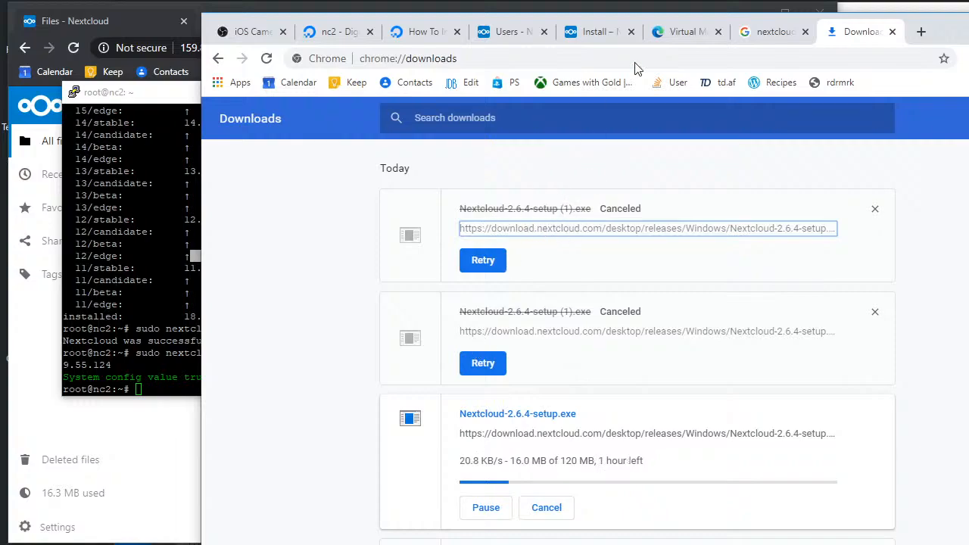
{"action": "right_click", "coordinate": [866, 28]}
{"action": "left_click", "coordinate": [878, 34]}
{"action": "left_click", "coordinate": [892, 32]}
{"action": "left_click", "coordinate": [622, 36]}
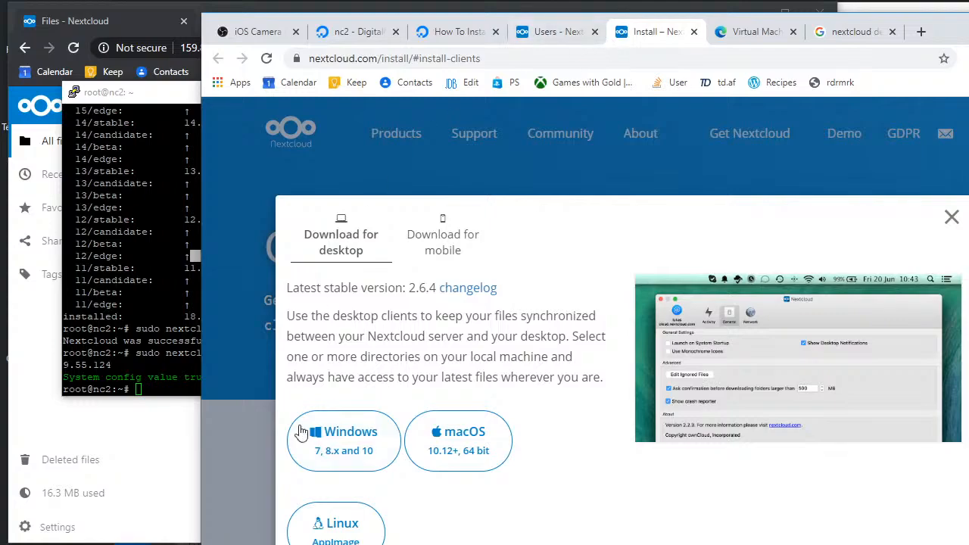
Step: Copy the Windows client download link and run wget with it on nc2, saving 'latest'
{"action": "right_click", "coordinate": [347, 439]}
{"action": "key", "text": "e"}
{"action": "key", "text": "alt+Tab"}
{"action": "type", "text": "https://download.nextcloud.com/desktop/releases/Windows/latest"}
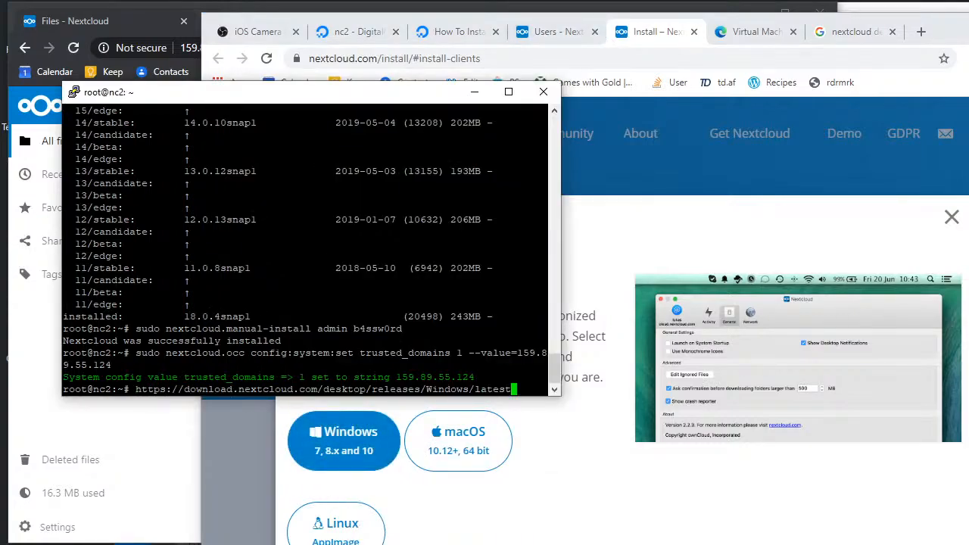
{"action": "key", "text": "Home"}
{"action": "type", "text": "wget"}
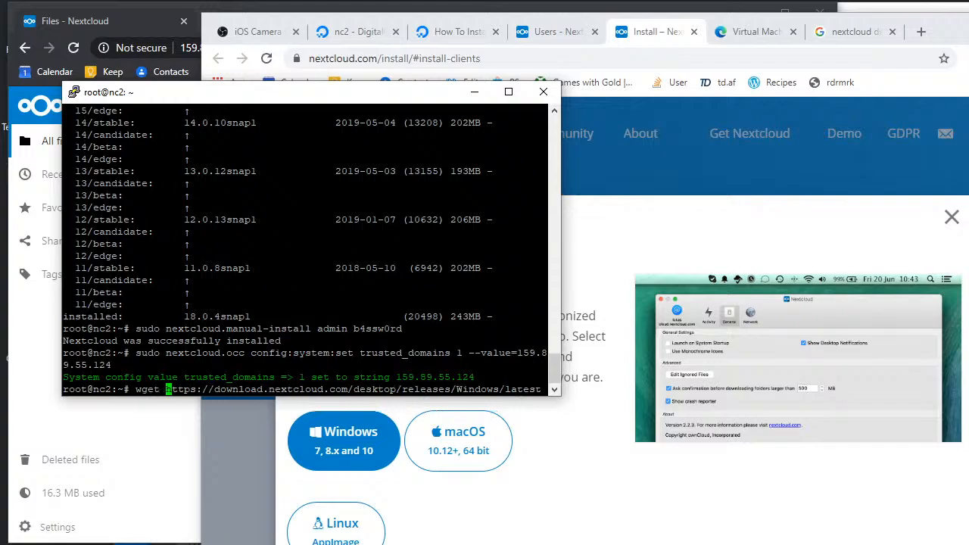
{"action": "key", "text": "Return"}
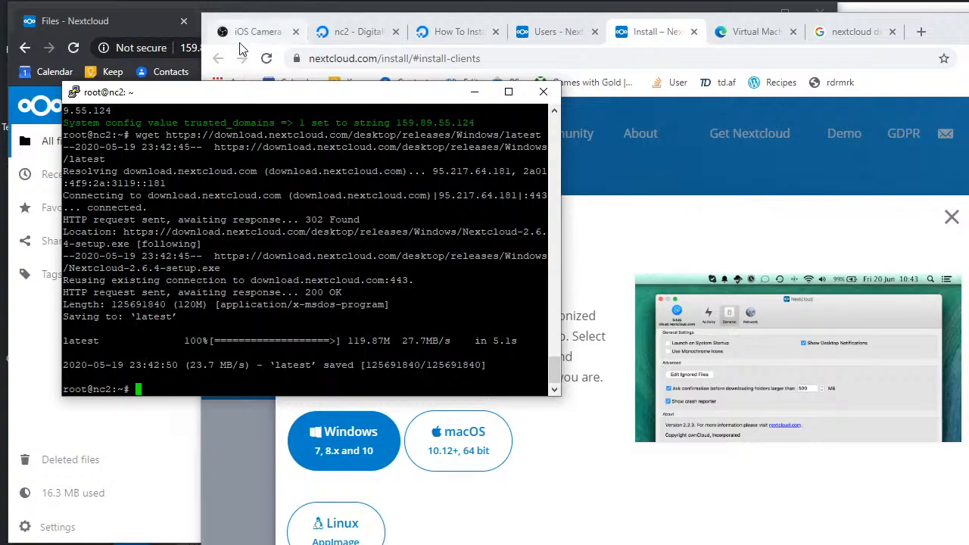
Step: Duplicate the PuTTY session and log into the local Linux machine at 192.168.1.116
{"action": "right_click", "coordinate": [219, 91]}
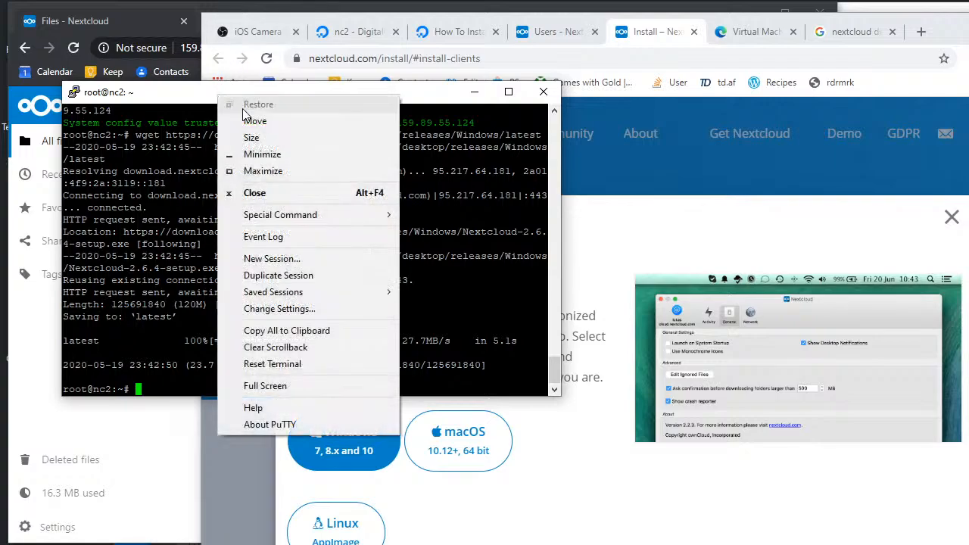
{"action": "left_click", "coordinate": [325, 276]}
{"action": "left_click_drag", "start_coordinate": [184, 33], "coordinate": [0, 32]}
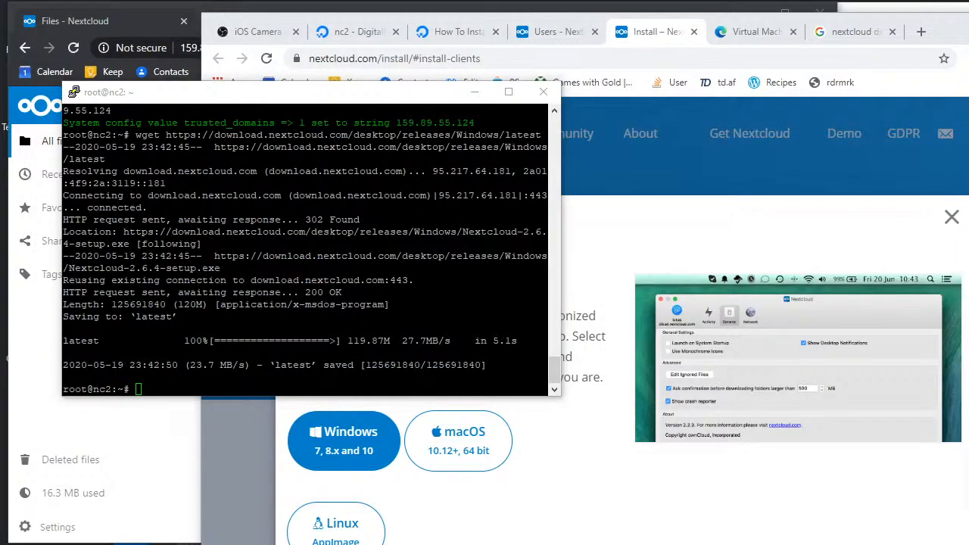
{"action": "type", "text": "jdboyd"}
{"action": "key", "text": "Return"}
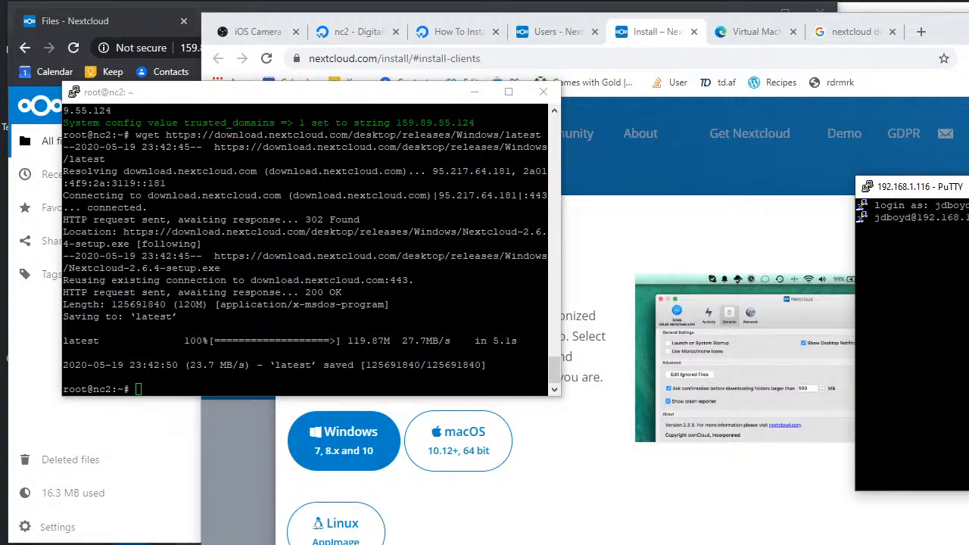
{"action": "key", "text": "Return"}
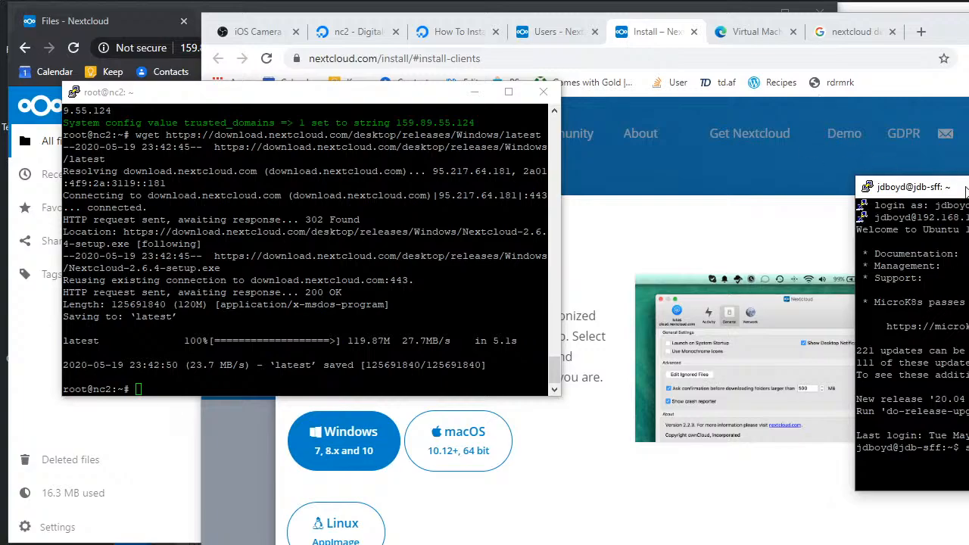
{"action": "type", "text": "scp "}
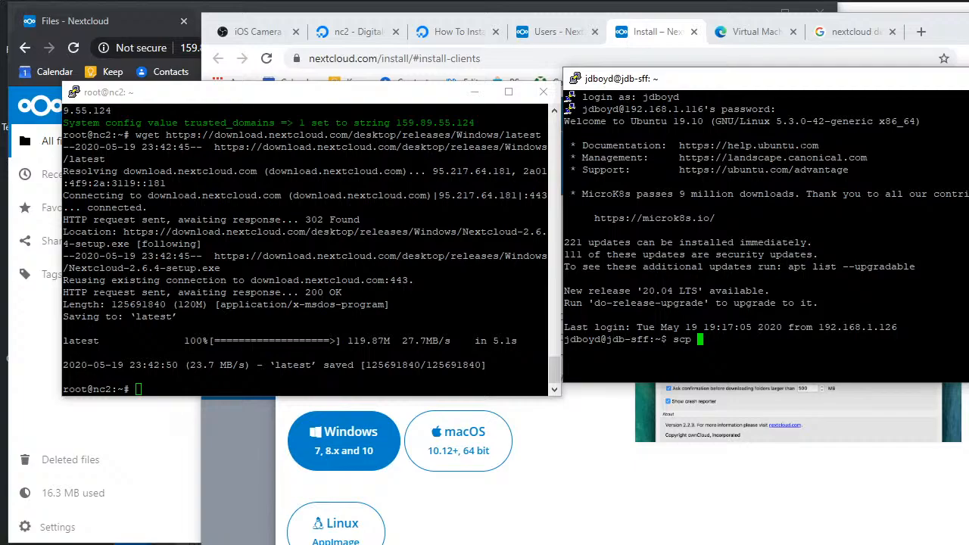
{"action": "type", "text": "root@"}
{"action": "left_click", "coordinate": [261, 231]}
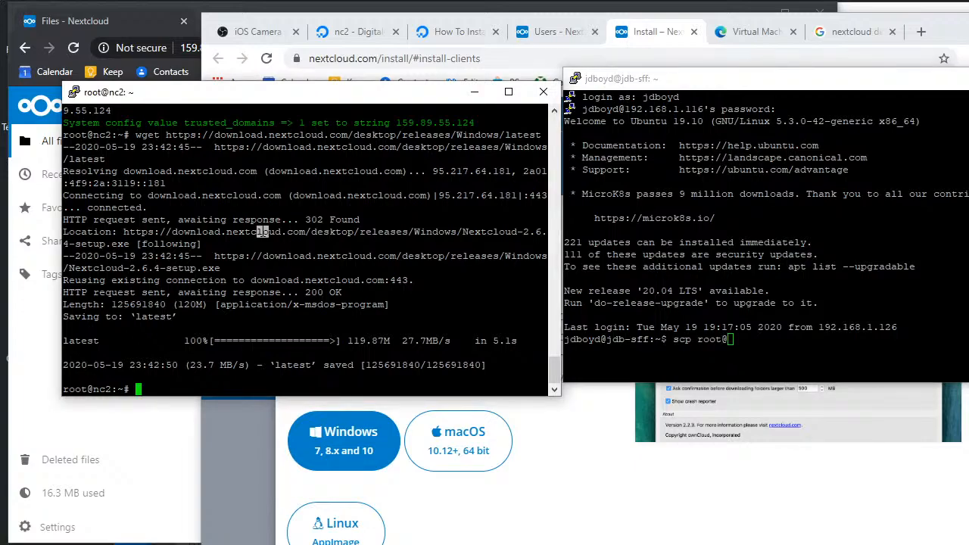
{"action": "type", "text": "ifconfig -a"}
{"action": "key", "text": "Return"}
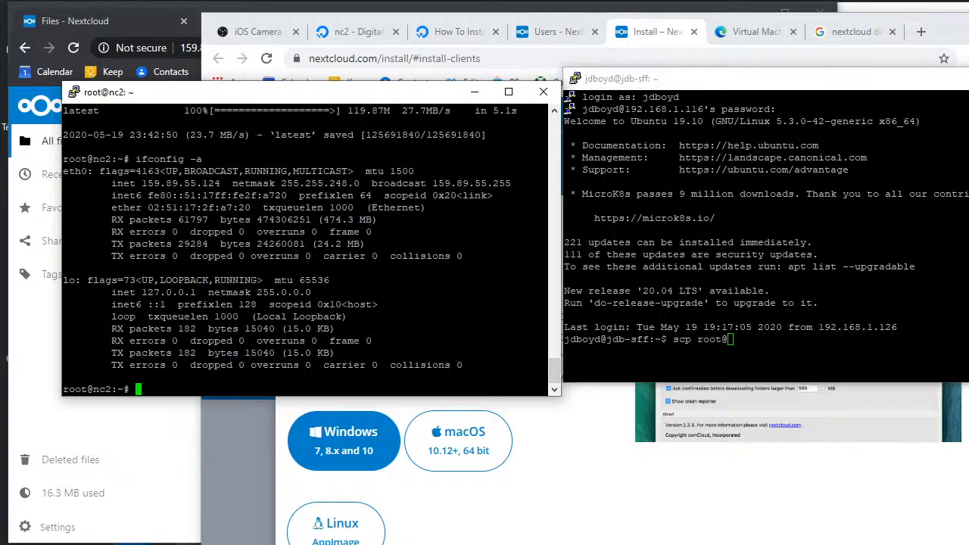
{"action": "double_click", "coordinate": [181, 183]}
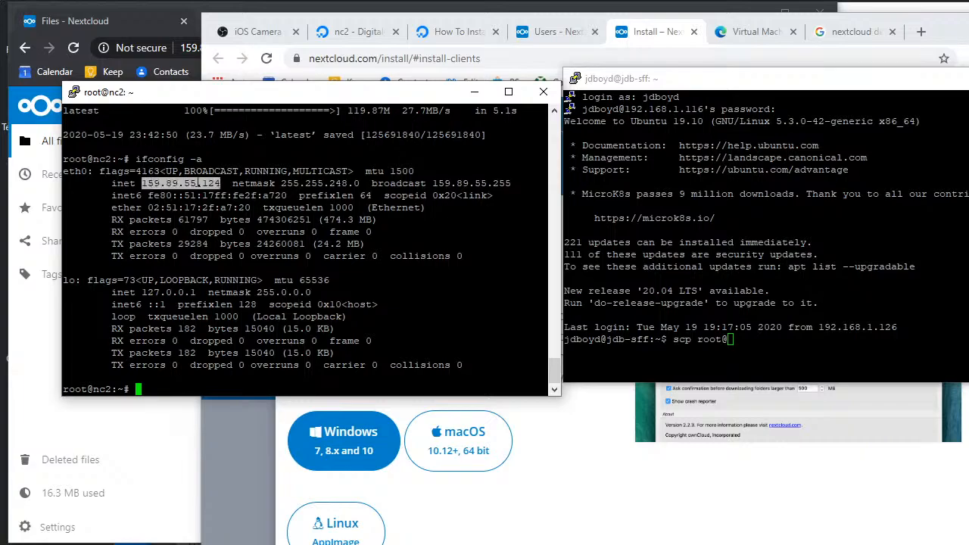
{"action": "right_click", "coordinate": [757, 303]}
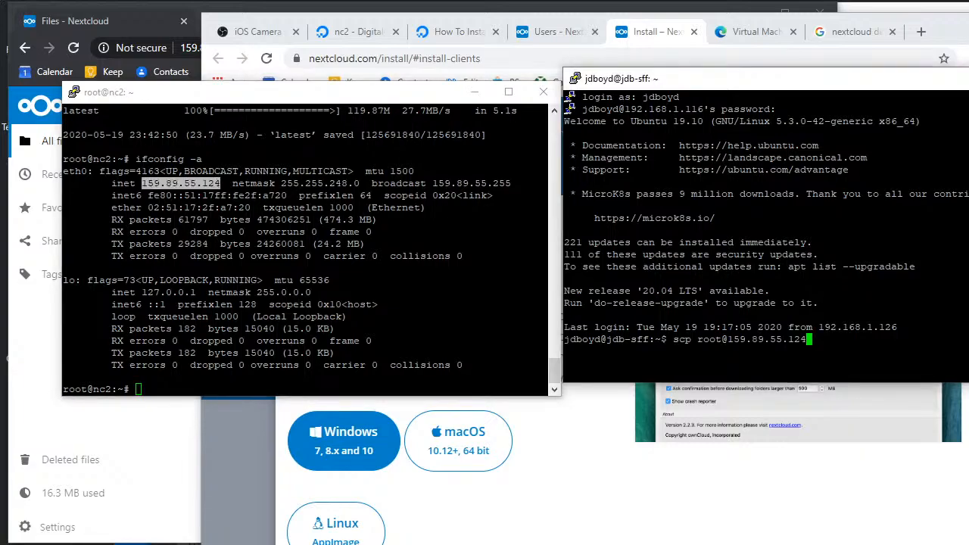
{"action": "type", "text": ":ka"}
{"action": "key", "text": "BackSpace"}
{"action": "key", "text": "BackSpace"}
{"action": "type", "text": "latest ./latest.e"}
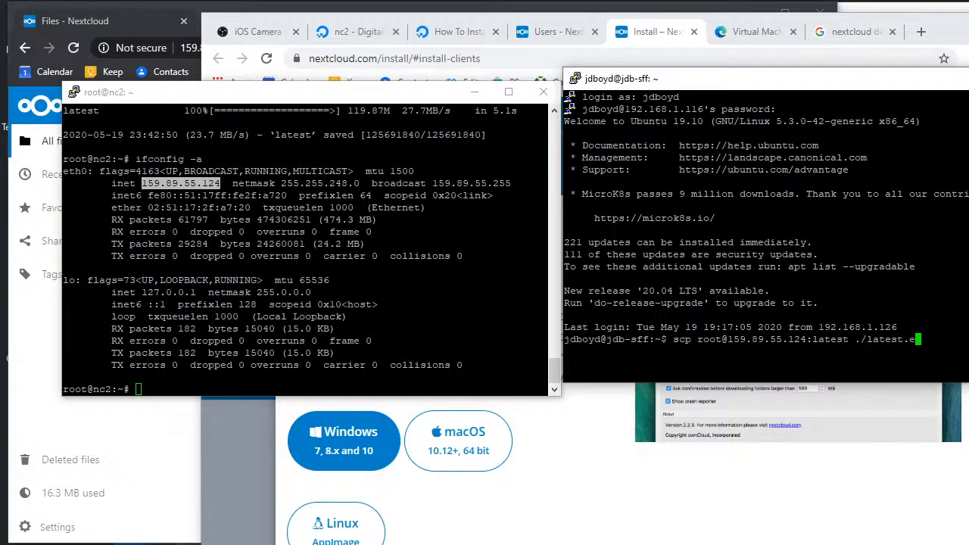
{"action": "type", "text": "xe"}
{"action": "key", "text": "Return"}
Step: Open PowerShell beside the terminals and wait for the latest.exe transfer to reach 100% (120MB)
{"action": "key", "text": "super+1"}
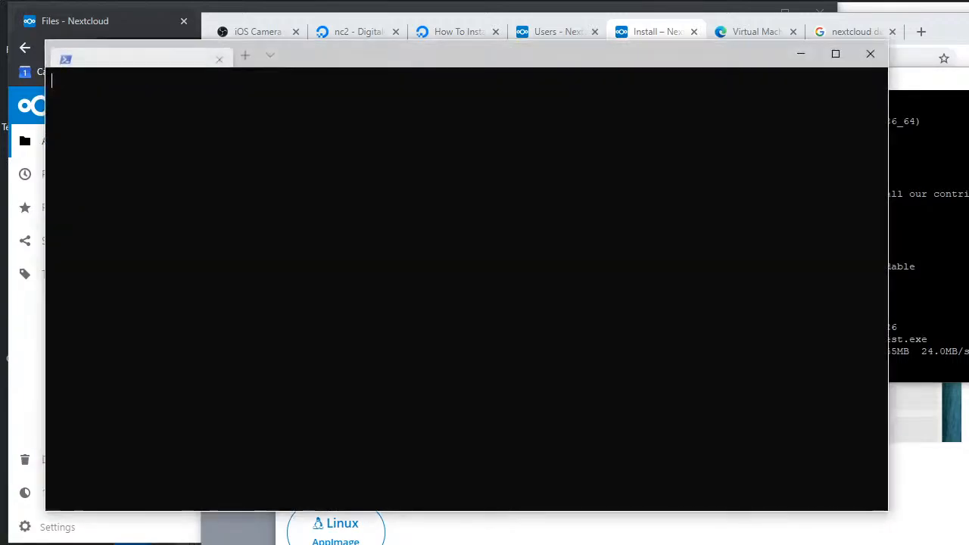
{"action": "left_click_drag", "start_coordinate": [326, 69], "coordinate": [336, 174]}
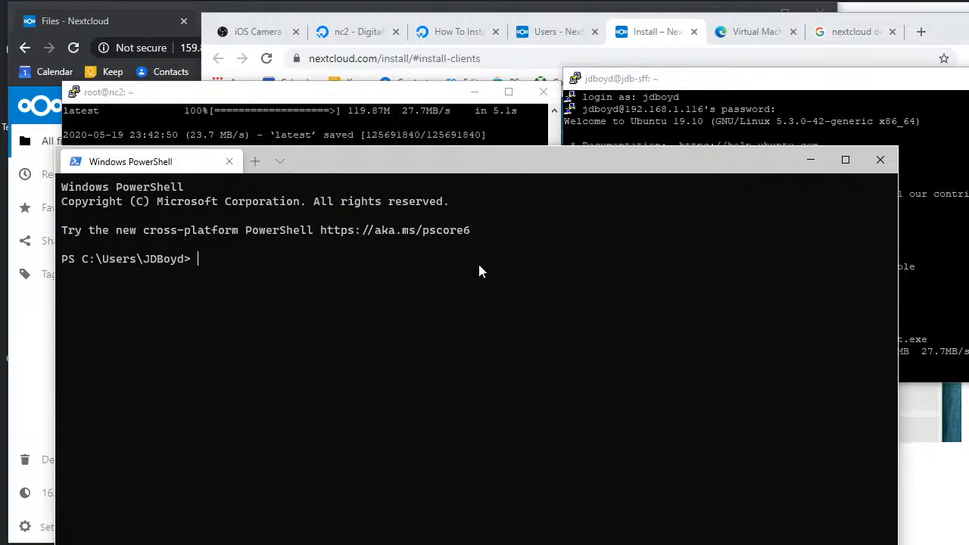
{"action": "key", "text": "alt+Tab"}
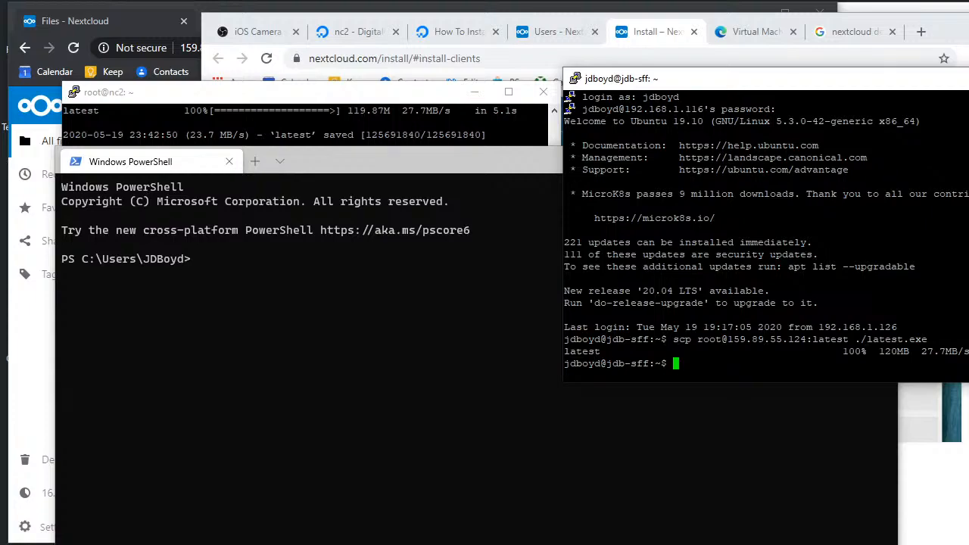
{"action": "left_click_drag", "start_coordinate": [741, 79], "coordinate": [314, 84]}
{"action": "double_click", "coordinate": [387, 99]}
{"action": "left_click_drag", "start_coordinate": [505, 349], "coordinate": [560, 350]}
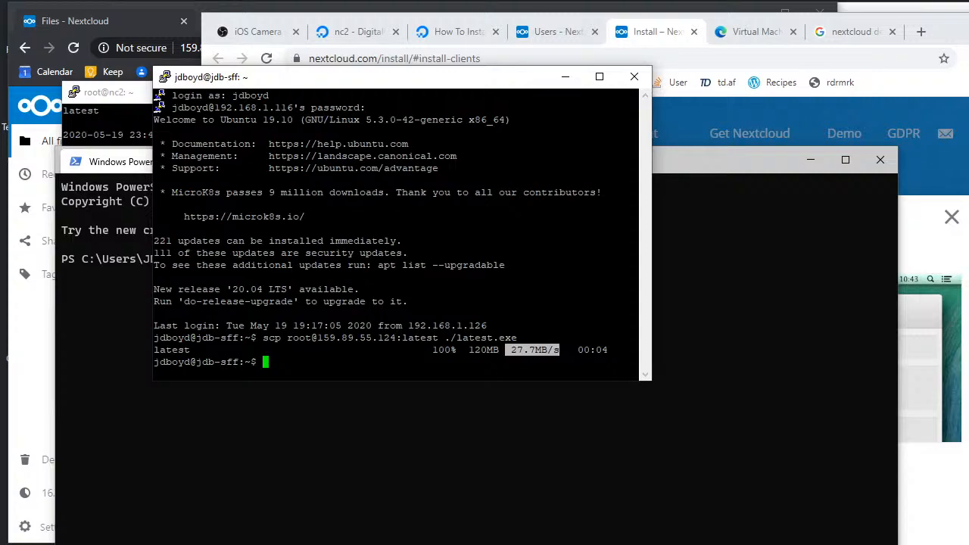
{"action": "left_click_drag", "start_coordinate": [196, 362], "coordinate": [239, 362]}
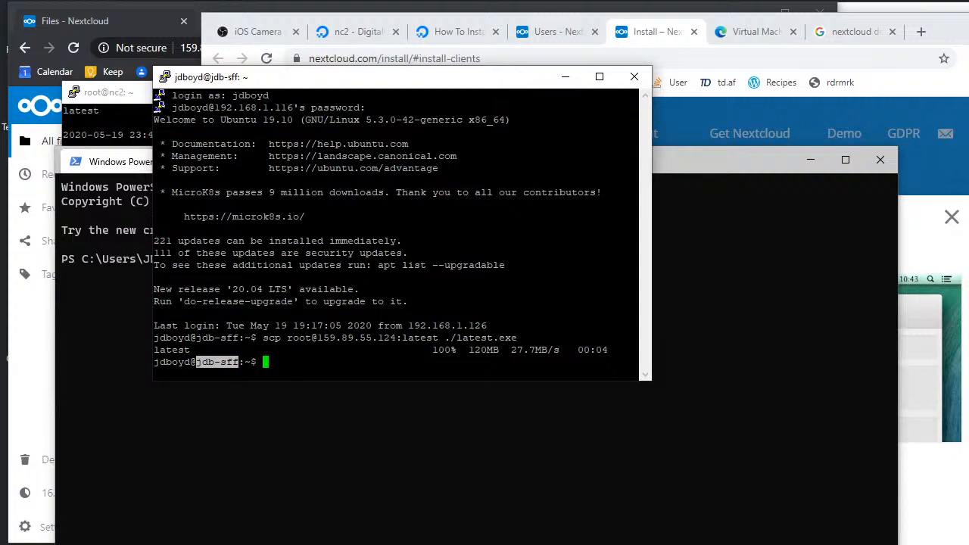
{"action": "left_click", "coordinate": [261, 450]}
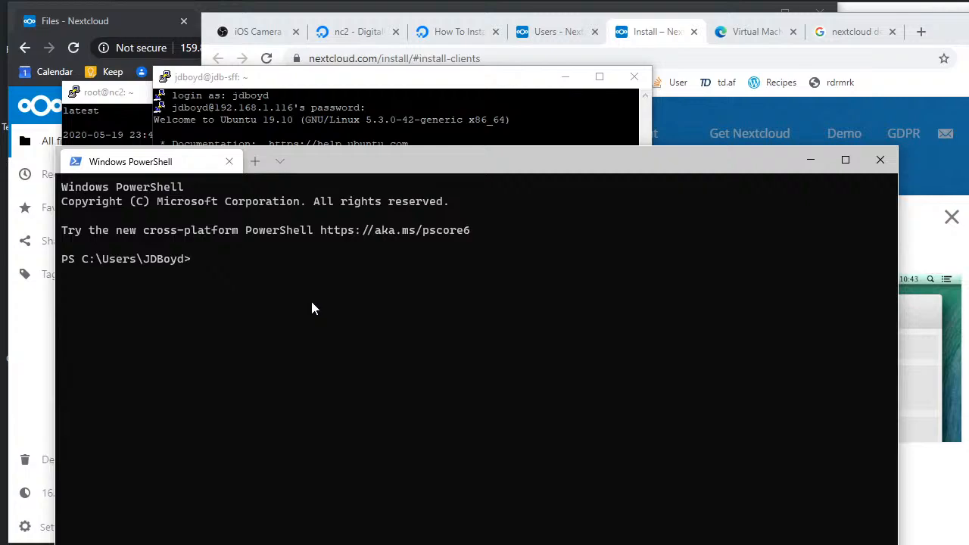
Step: Copy latest.exe from 192.168.1.116 to Windows with scp, entering the account password
{"action": "type", "text": "scp"}
{"action": "type", "text": "jdboyd@182"}
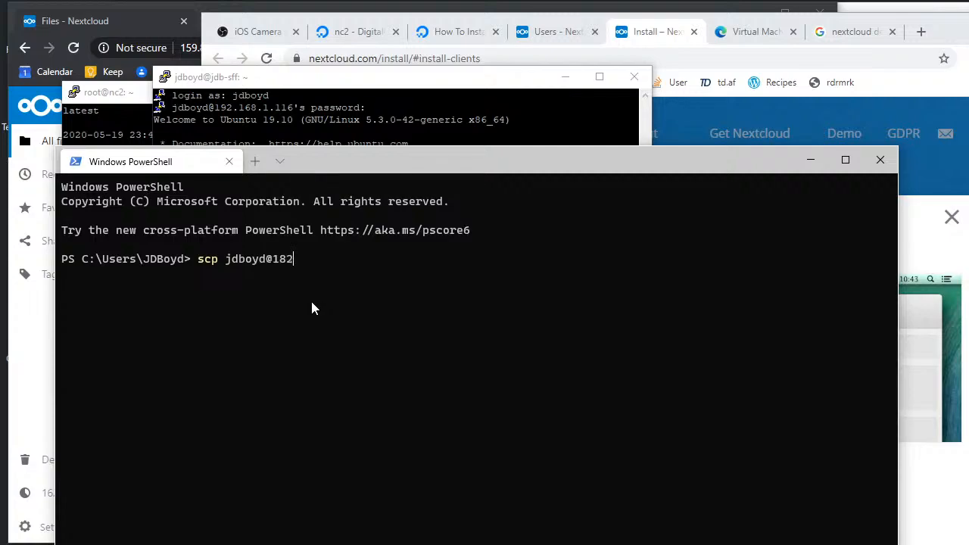
{"action": "key", "text": "BackSpace"}
{"action": "key", "text": "BackSpace"}
{"action": "type", "text": "92.16"}
{"action": "key", "text": "BackSpace"}
{"action": "type", "text": "68.1.116"}
{"action": "type", "text": ":latest.e"}
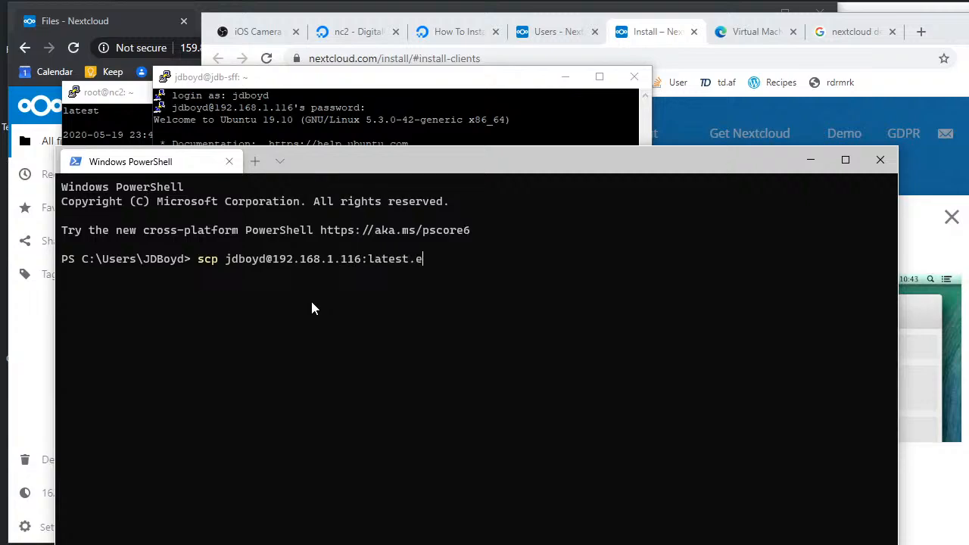
{"action": "type", "text": "xe"}
{"action": "type", "text": "./"}
{"action": "key", "text": "Return"}
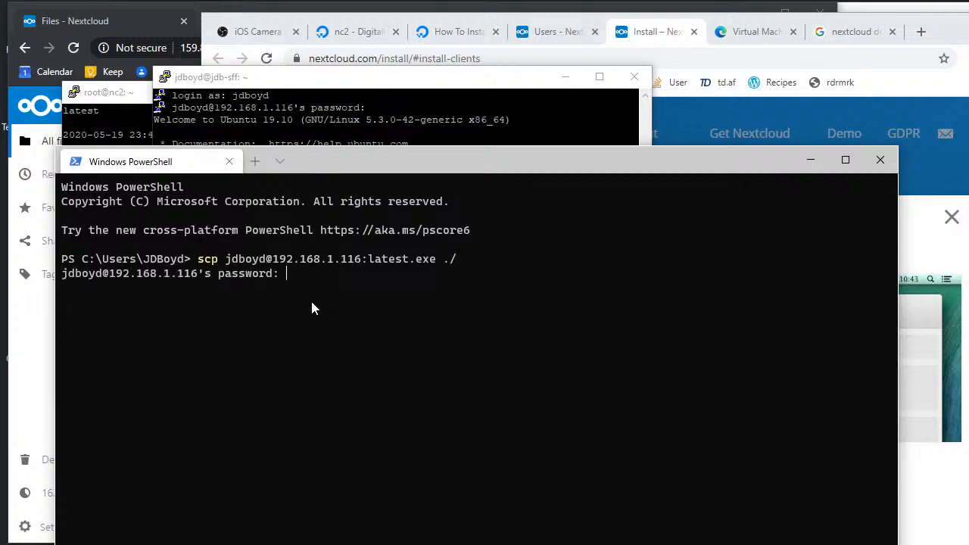
{"action": "key", "text": "Return"}
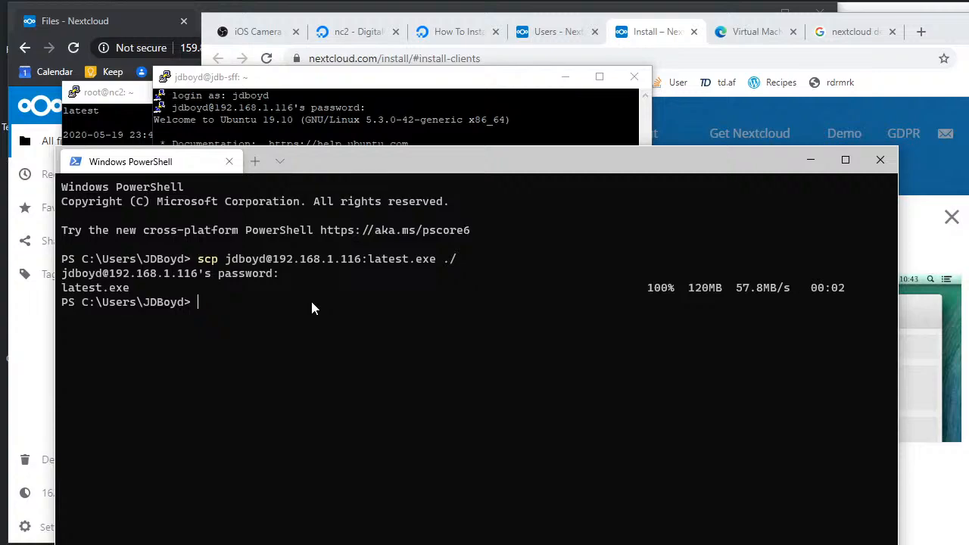
Step: Move latest.exe into the Desktop folder with mv
{"action": "type", "text": "mv lat"}
{"action": "key", "text": "Tab"}
{"action": "type", "text": "Deks"}
{"action": "key", "text": "BackSpace"}
{"action": "key", "text": "BackSpace"}
{"action": "type", "text": "sk"}
{"action": "key", "text": "Tab"}
{"action": "key", "text": "Return"}
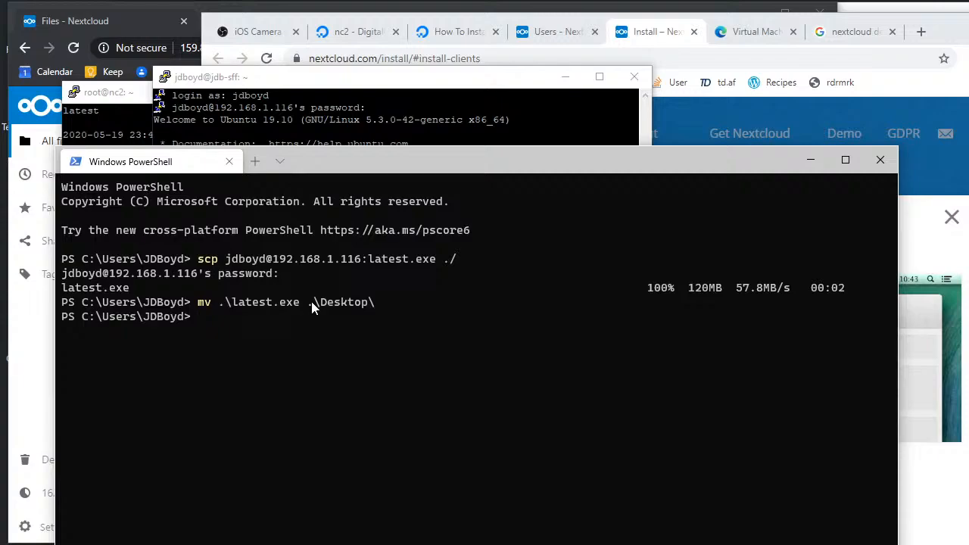
Step: Clear windows off the desktop and launch the 'latest' installer icon to start Nextcloud Setup
{"action": "left_click", "coordinate": [878, 163]}
{"action": "key", "text": "super+e"}
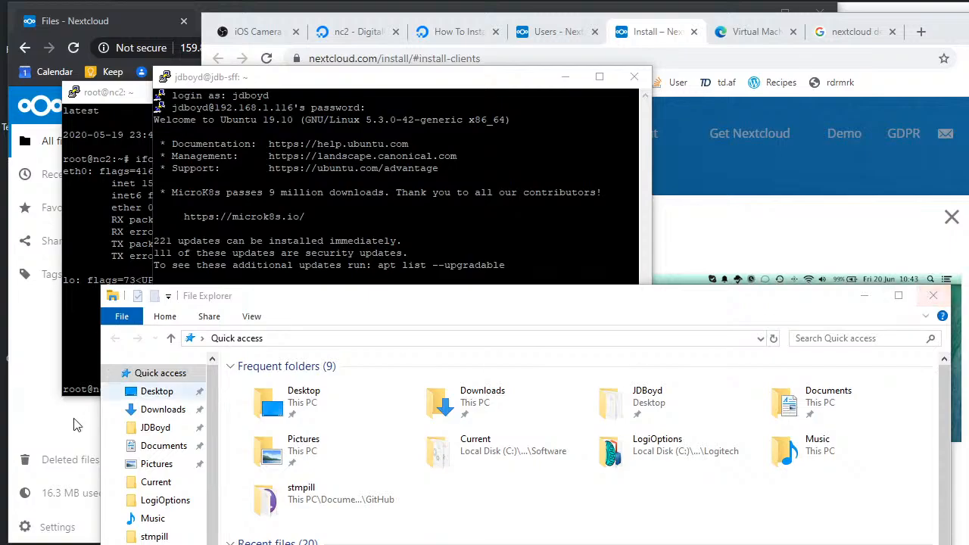
{"action": "left_click", "coordinate": [932, 295]}
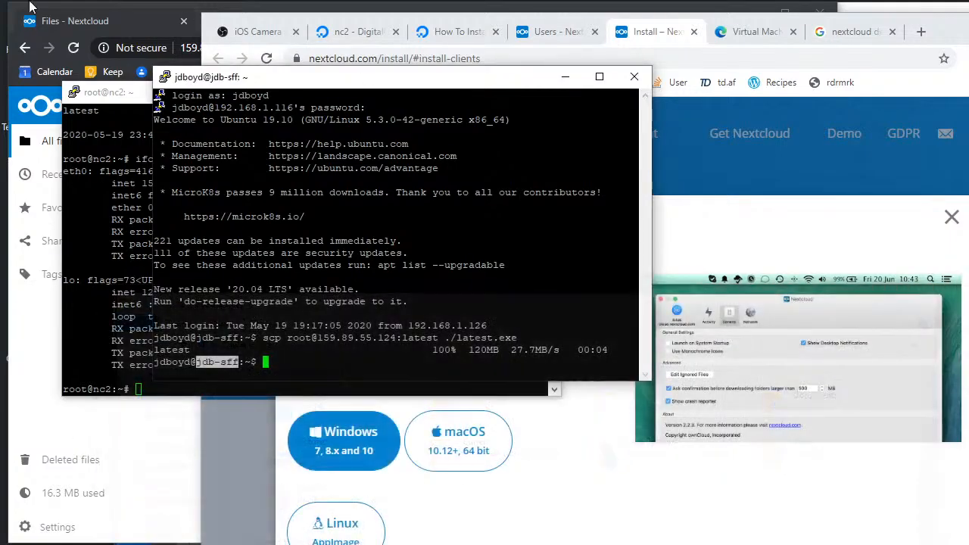
{"action": "left_click", "coordinate": [91, 21]}
{"action": "left_click_drag", "start_coordinate": [479, 12], "coordinate": [816, 32]}
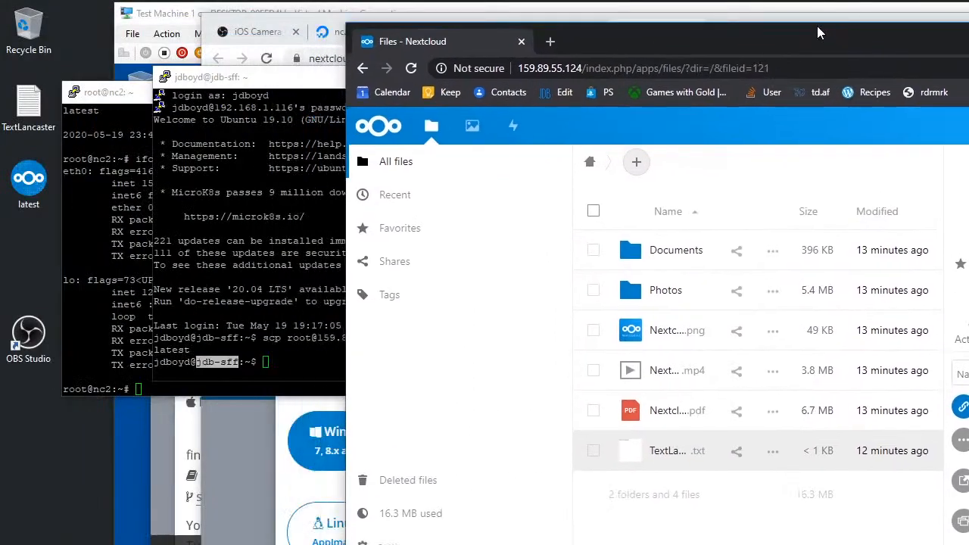
{"action": "left_click", "coordinate": [25, 185]}
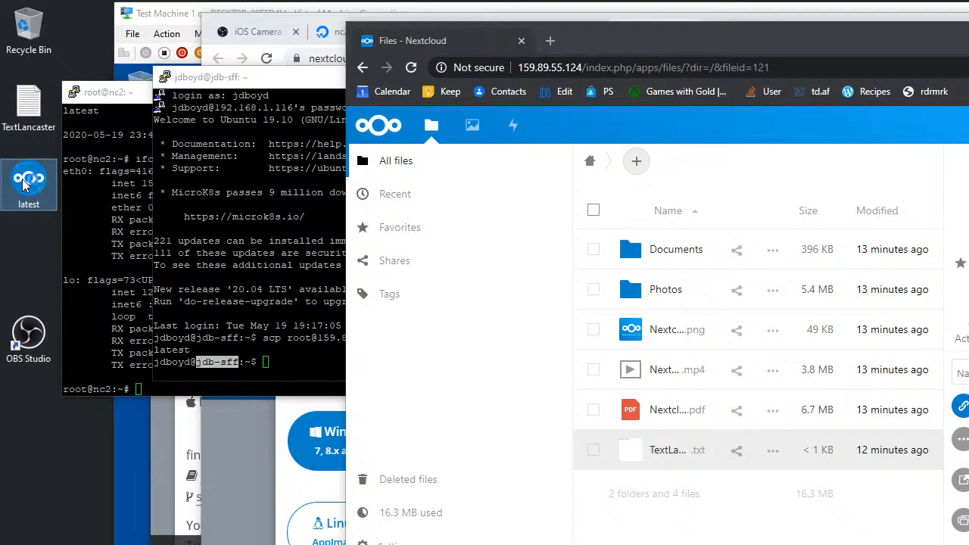
{"action": "left_click", "coordinate": [53, 147]}
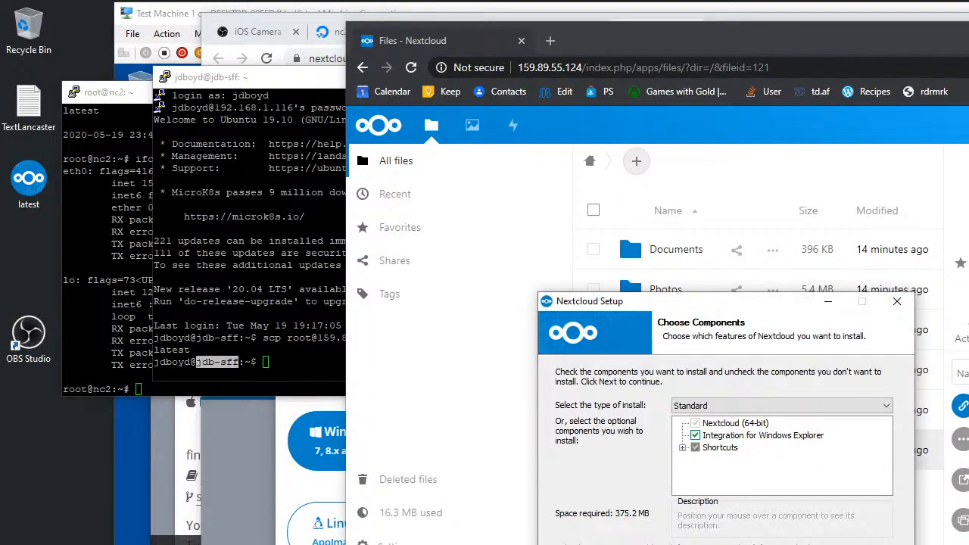
Step: Accept the Standard components, install the desktop client, and finish Nextcloud Setup
{"action": "key", "text": "Return"}
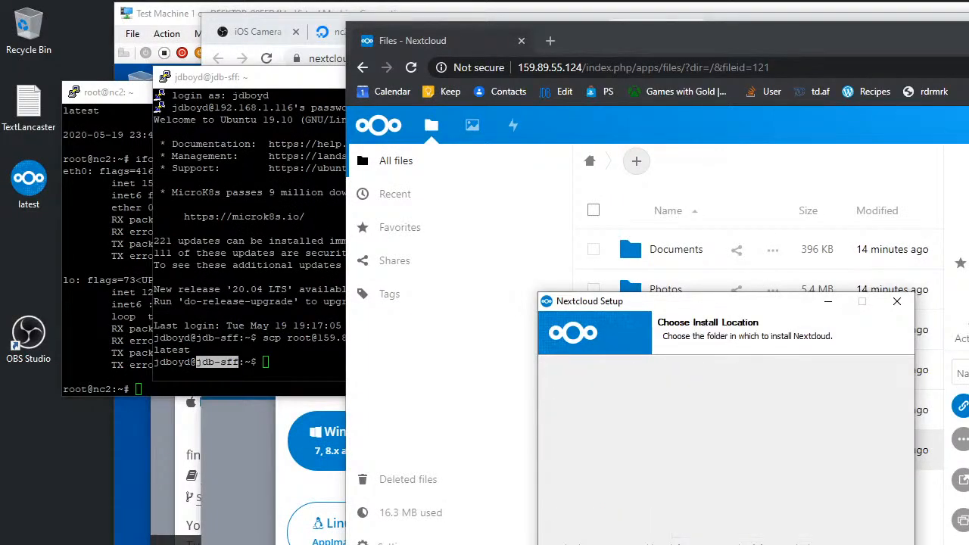
{"action": "left_click_drag", "start_coordinate": [605, 300], "coordinate": [195, 41]}
{"action": "left_click", "coordinate": [403, 306]}
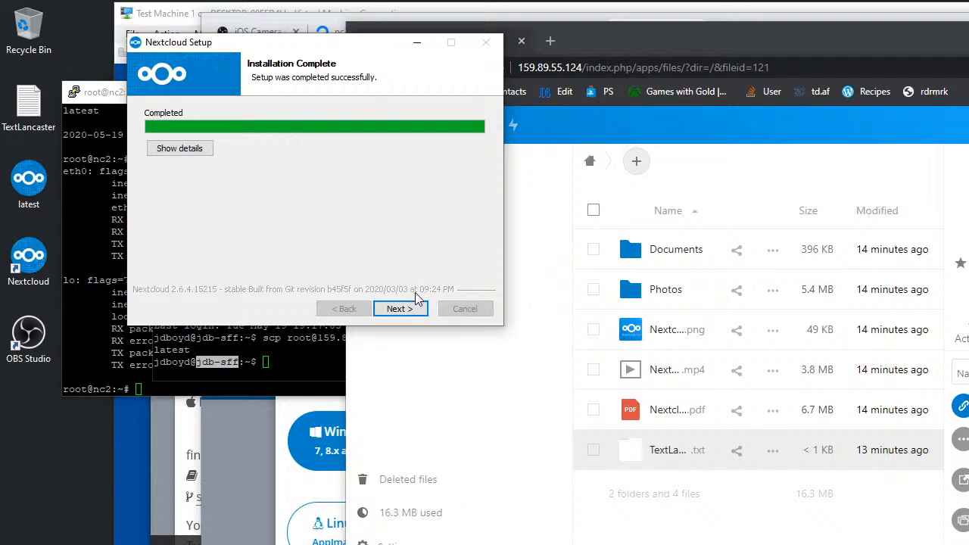
{"action": "left_click", "coordinate": [406, 311]}
{"action": "left_click", "coordinate": [401, 310]}
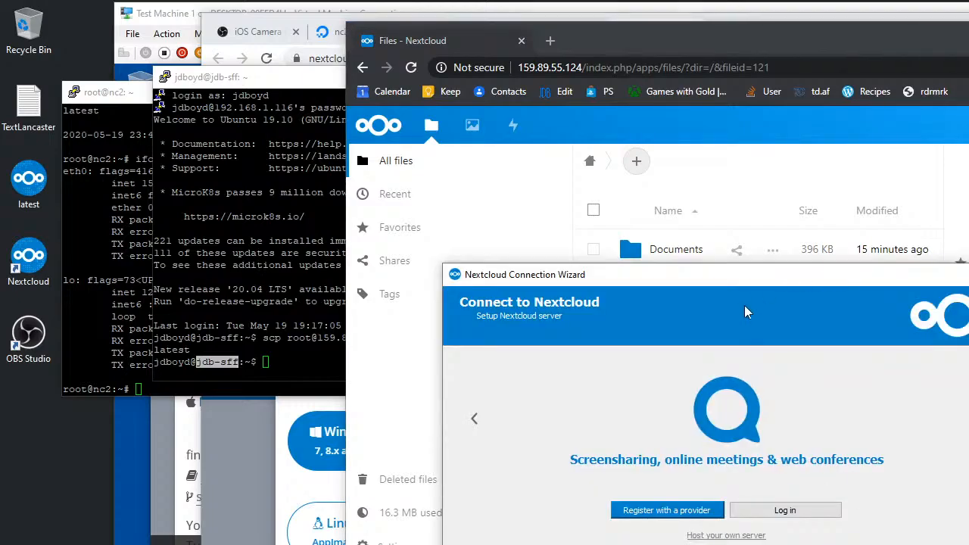
Step: Choose to log in to an existing Nextcloud server in the Connection Wizard
{"action": "left_click_drag", "start_coordinate": [748, 289], "coordinate": [394, 89]}
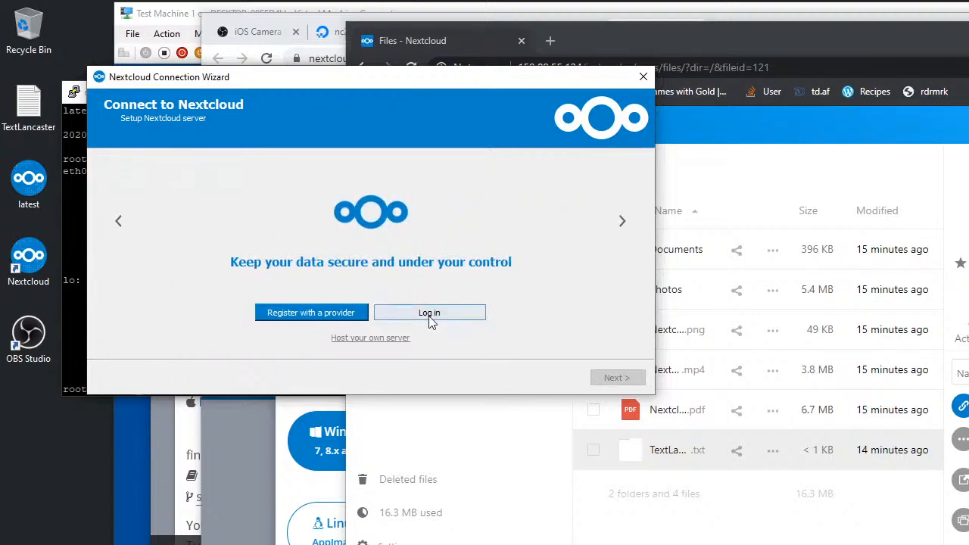
{"action": "left_click", "coordinate": [381, 339]}
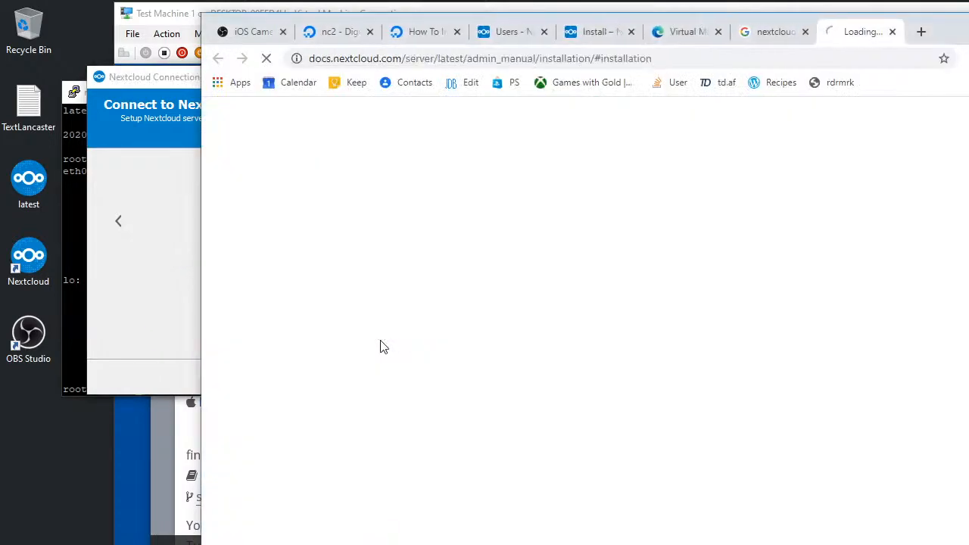
{"action": "left_click", "coordinate": [165, 75]}
{"action": "left_click", "coordinate": [406, 305]}
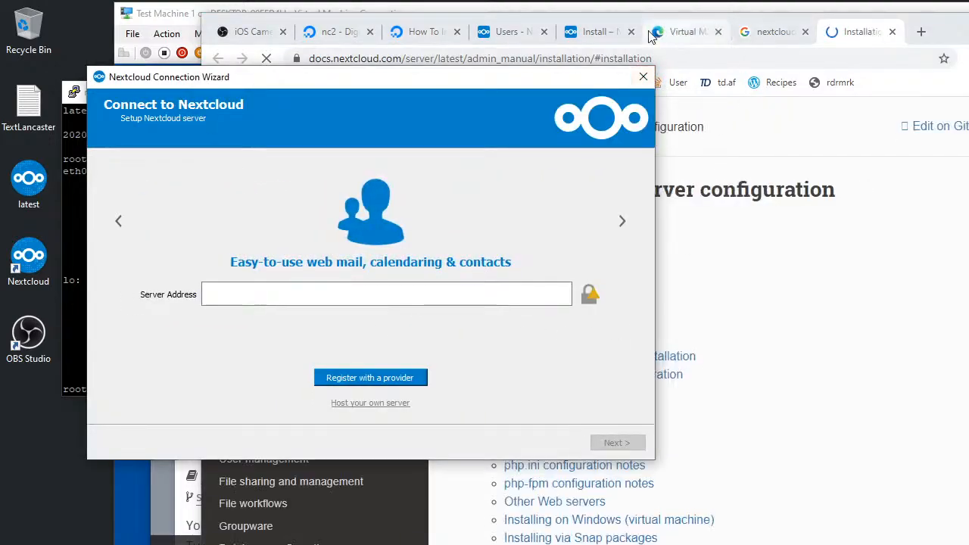
{"action": "left_click", "coordinate": [596, 33]}
{"action": "left_click", "coordinate": [667, 33]}
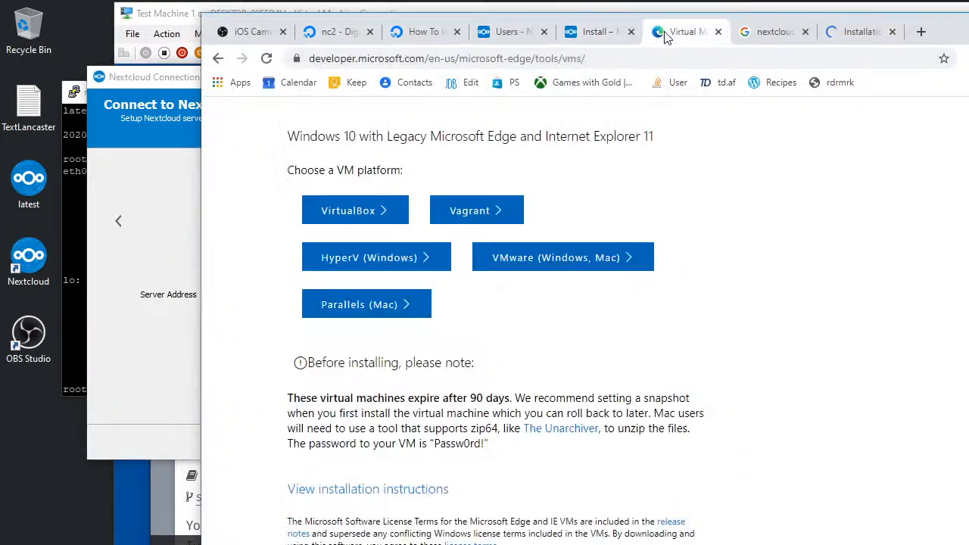
{"action": "left_click", "coordinate": [519, 34]}
{"action": "left_click", "coordinate": [406, 60]}
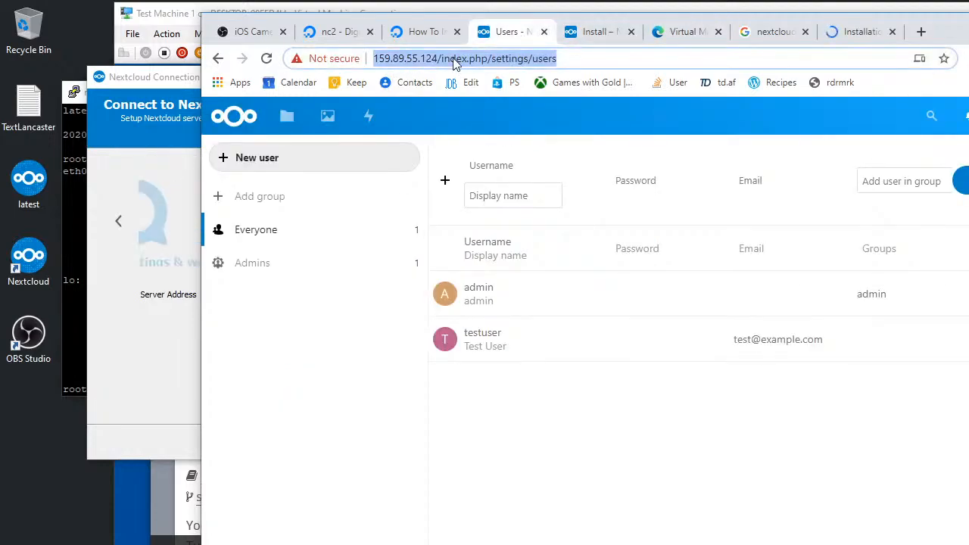
{"action": "right_click", "coordinate": [455, 65]}
{"action": "left_click", "coordinate": [508, 161]}
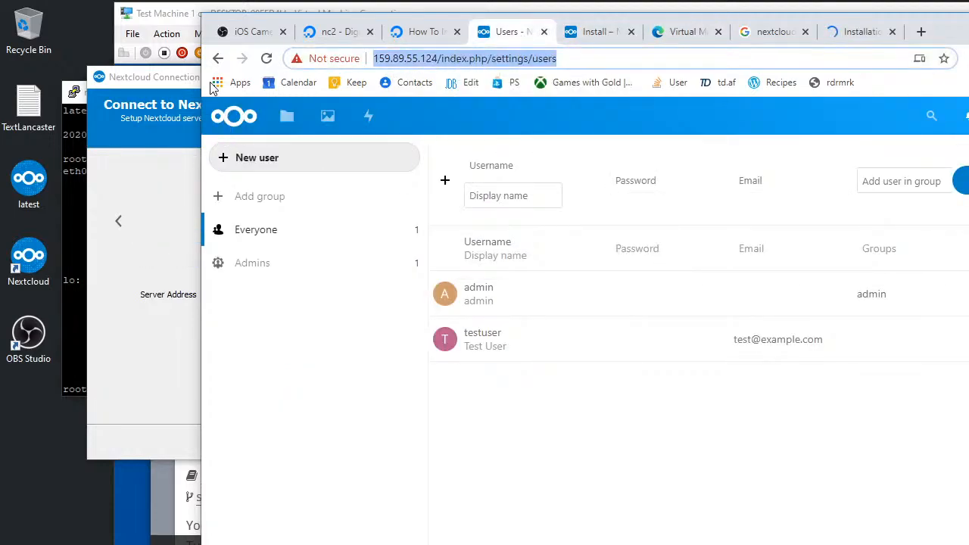
{"action": "left_click", "coordinate": [168, 78]}
{"action": "right_click", "coordinate": [241, 302]}
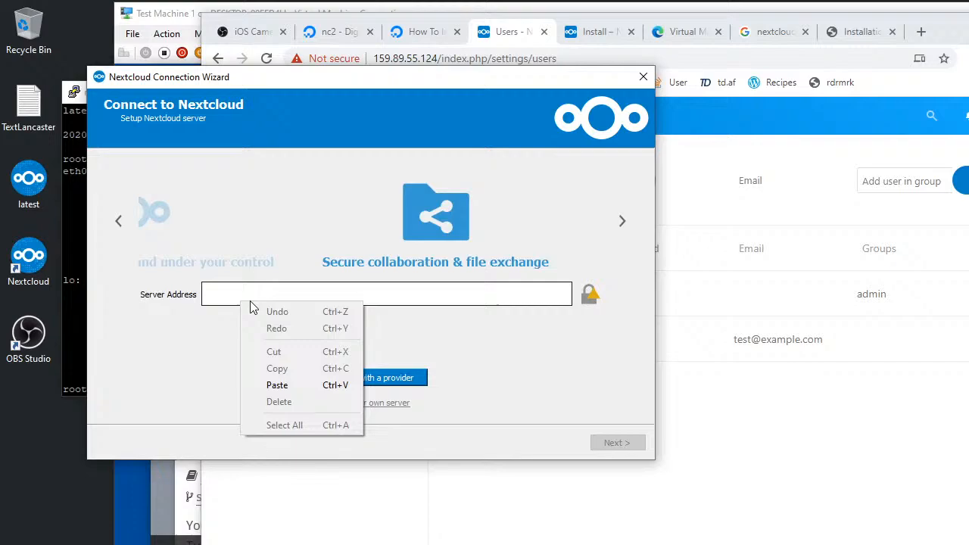
{"action": "left_click", "coordinate": [327, 385]}
{"action": "left_click_drag", "start_coordinate": [402, 298], "coordinate": [286, 296]}
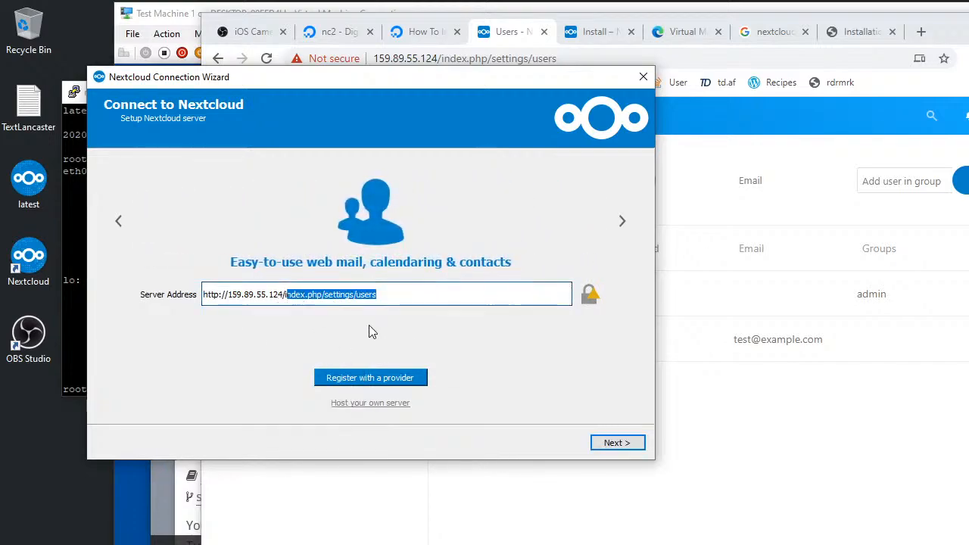
{"action": "key", "text": "BackSpace"}
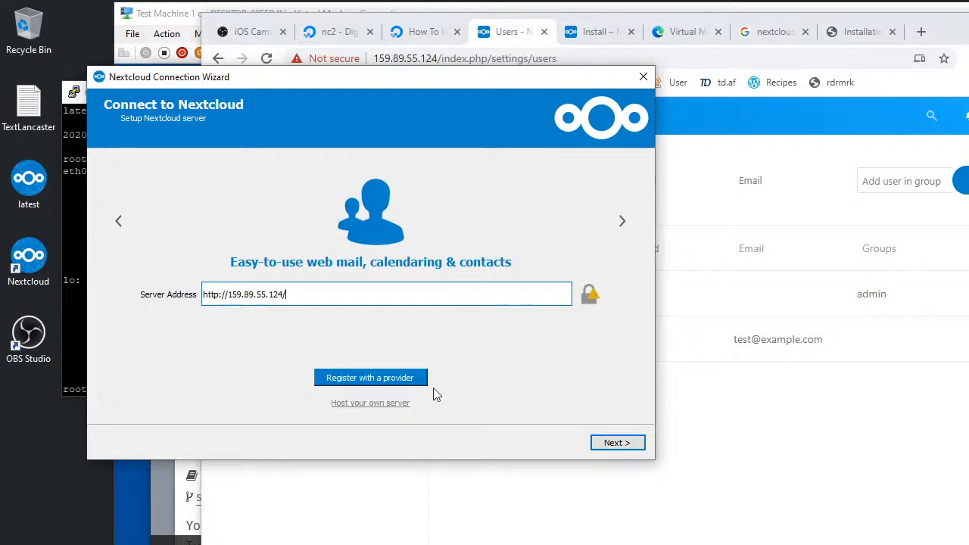
{"action": "left_click", "coordinate": [617, 443]}
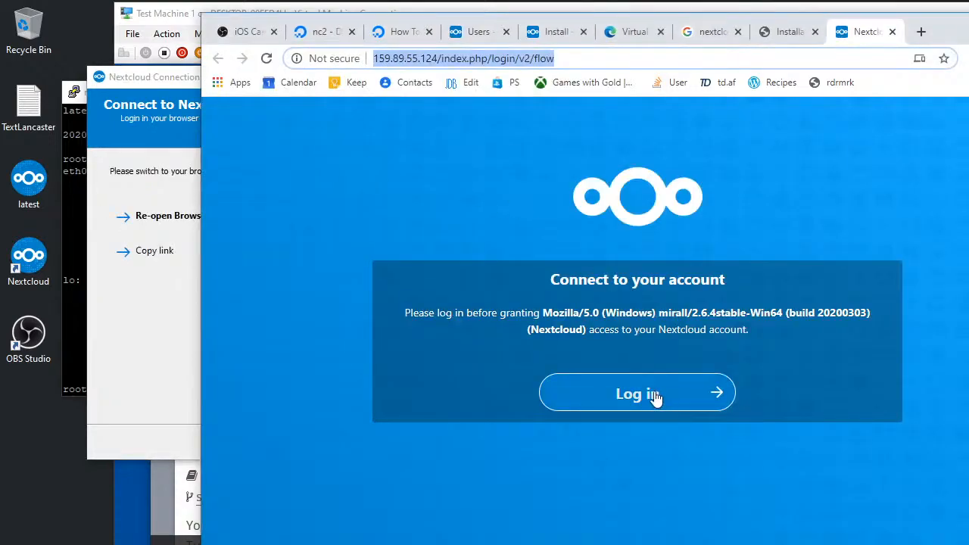
Step: Log in and grant the desktop client access to the Nextcloud account
{"action": "left_click", "coordinate": [637, 393]}
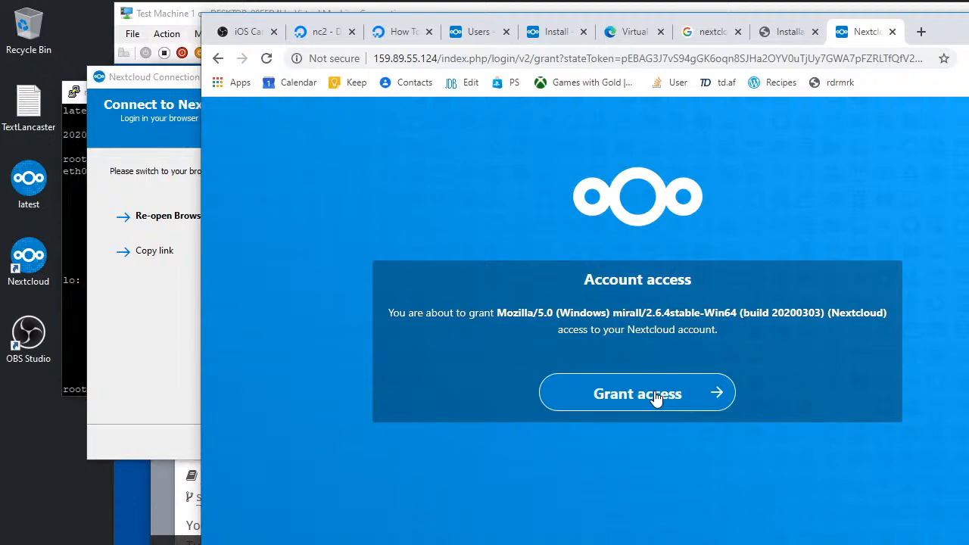
{"action": "left_click", "coordinate": [655, 397]}
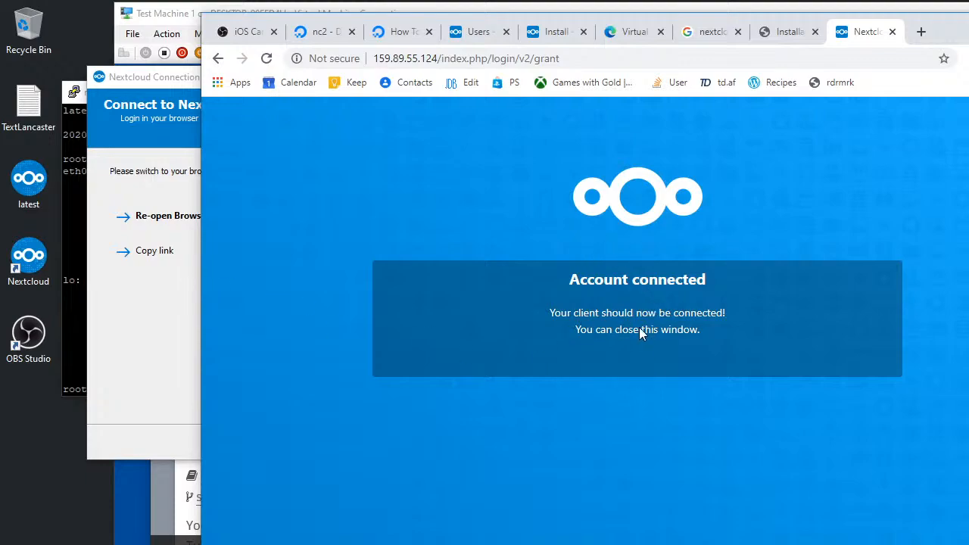
Step: Close the confirmation tab, connect with 'Sync everything from server', and check Activity and account status
{"action": "left_click", "coordinate": [891, 32]}
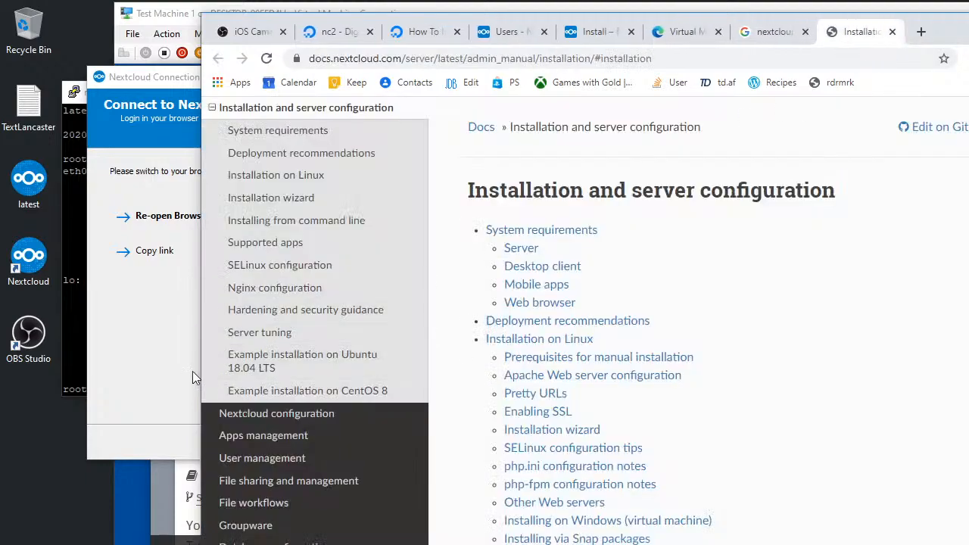
{"action": "left_click", "coordinate": [162, 316]}
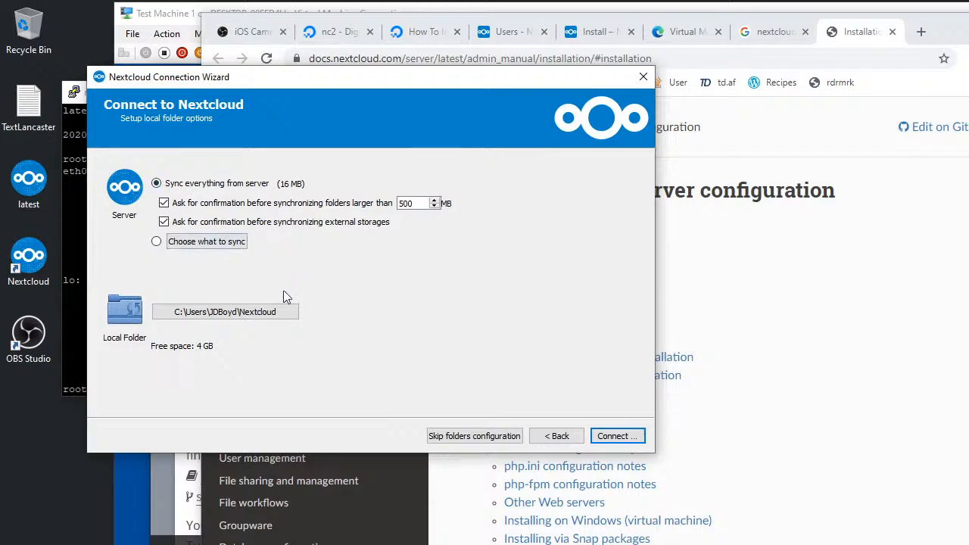
{"action": "left_click", "coordinate": [613, 436]}
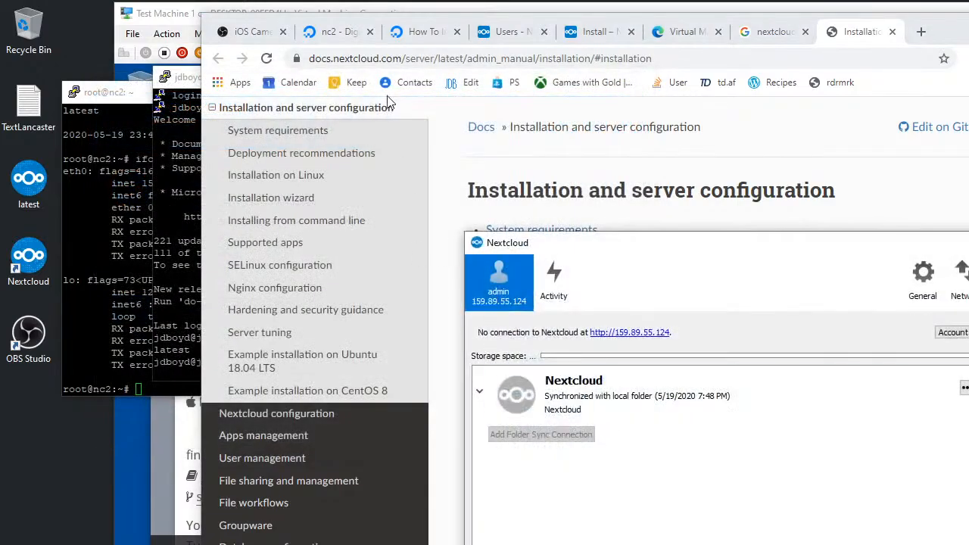
{"action": "left_click_drag", "start_coordinate": [642, 249], "coordinate": [263, 16]}
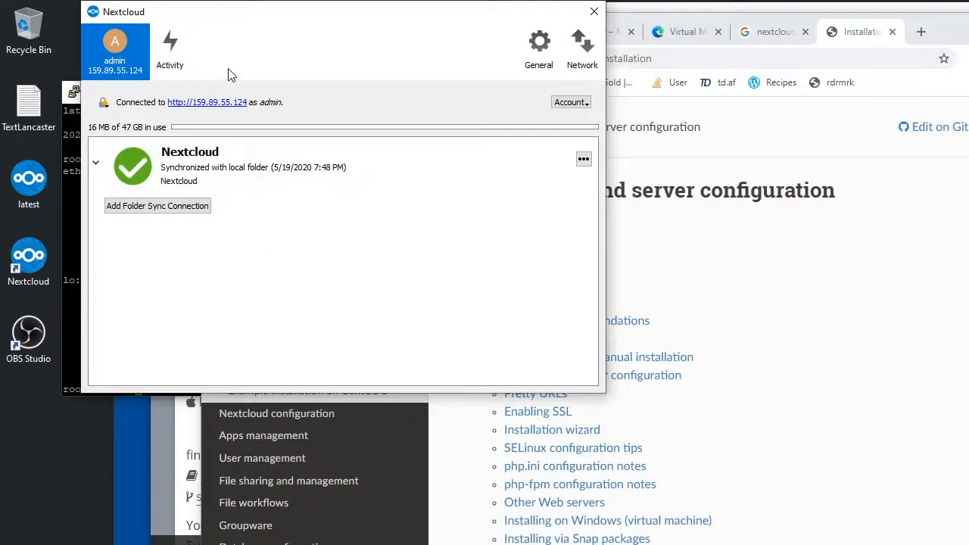
{"action": "left_click", "coordinate": [171, 47]}
{"action": "left_click", "coordinate": [124, 44]}
Step: Open File Explorer on the local Nextcloud folder and look inside the synced Photos folder
{"action": "key", "text": "super+e"}
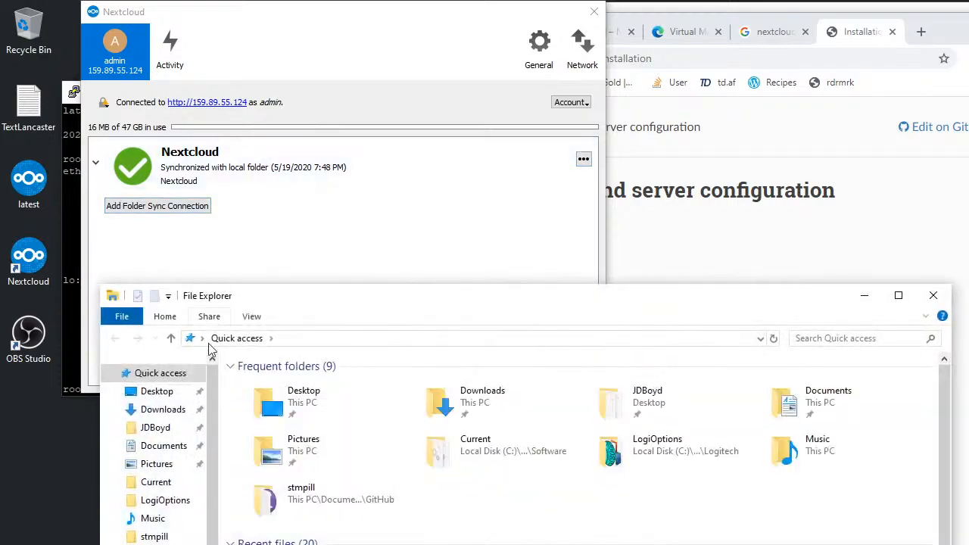
{"action": "left_click_drag", "start_coordinate": [317, 305], "coordinate": [314, 83]}
{"action": "left_click", "coordinate": [137, 339]}
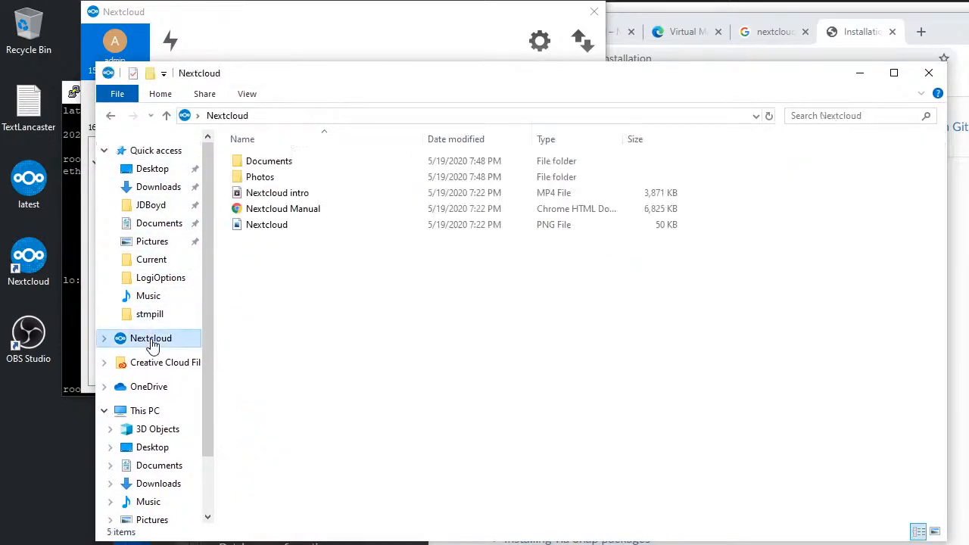
{"action": "double_click", "coordinate": [266, 179]}
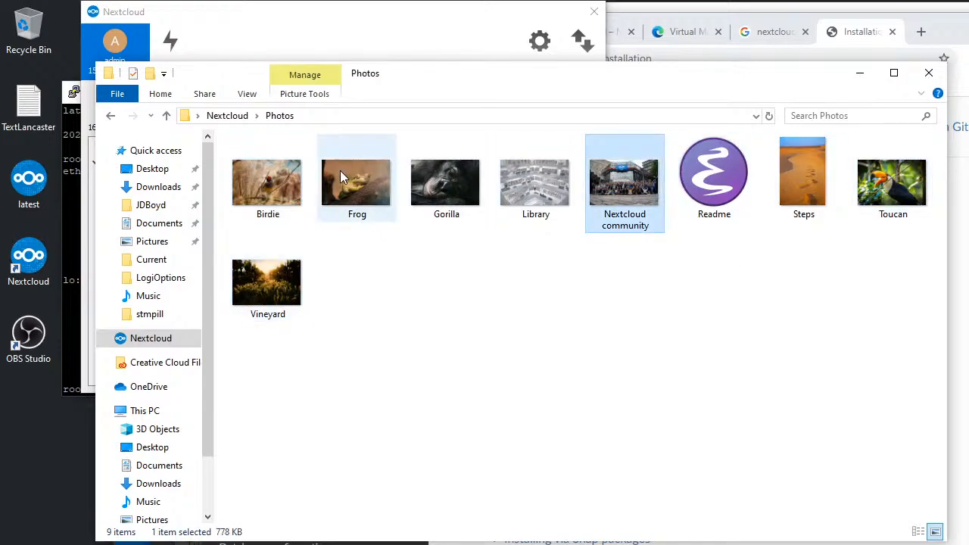
{"action": "left_click", "coordinate": [231, 116]}
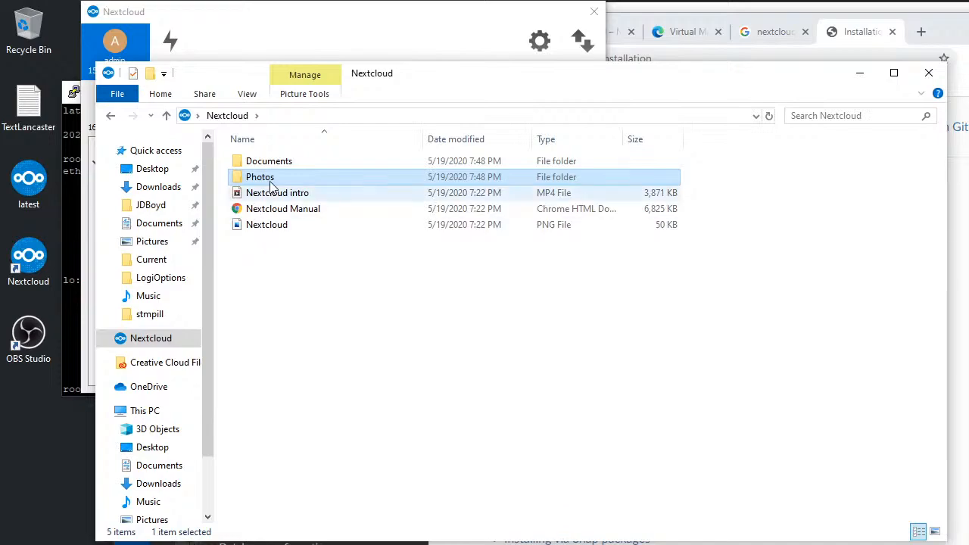
Step: Bring up the Nextcloud client window and close it
{"action": "left_click_drag", "start_coordinate": [239, 83], "coordinate": [170, 108]}
{"action": "left_click", "coordinate": [182, 20]}
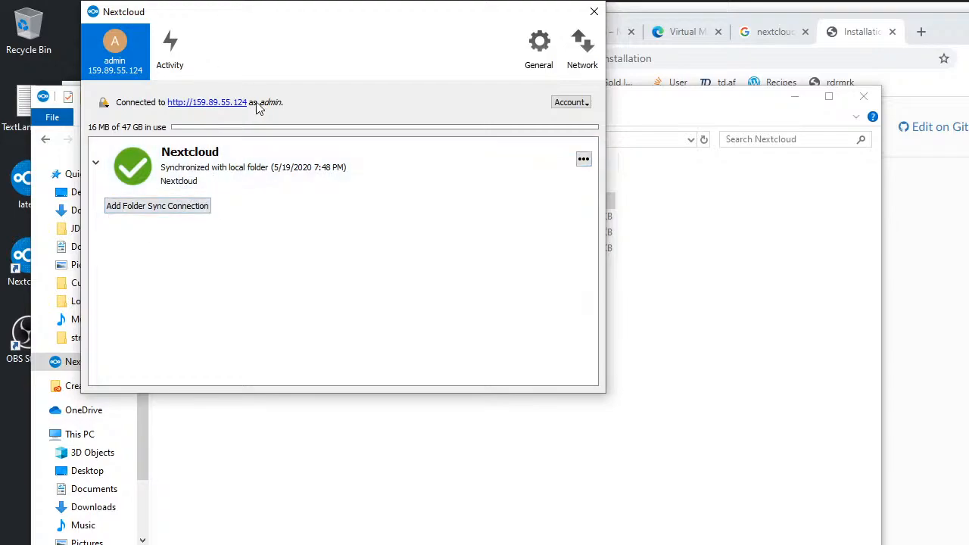
{"action": "left_click", "coordinate": [158, 211]}
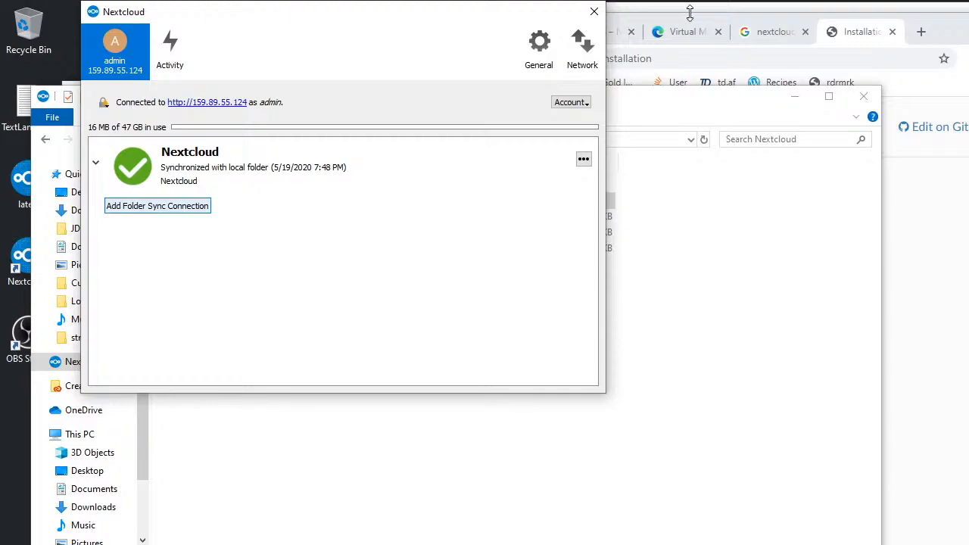
{"action": "left_click", "coordinate": [594, 14]}
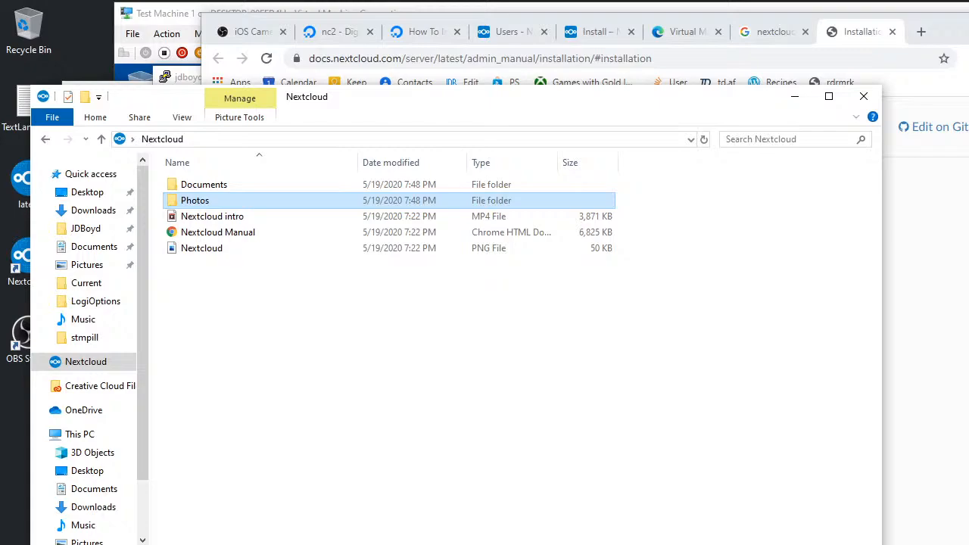
Step: Switch to the Test Machine 1 VM window, move it up-left and make it narrower
{"action": "key", "text": "alt+Tab"}
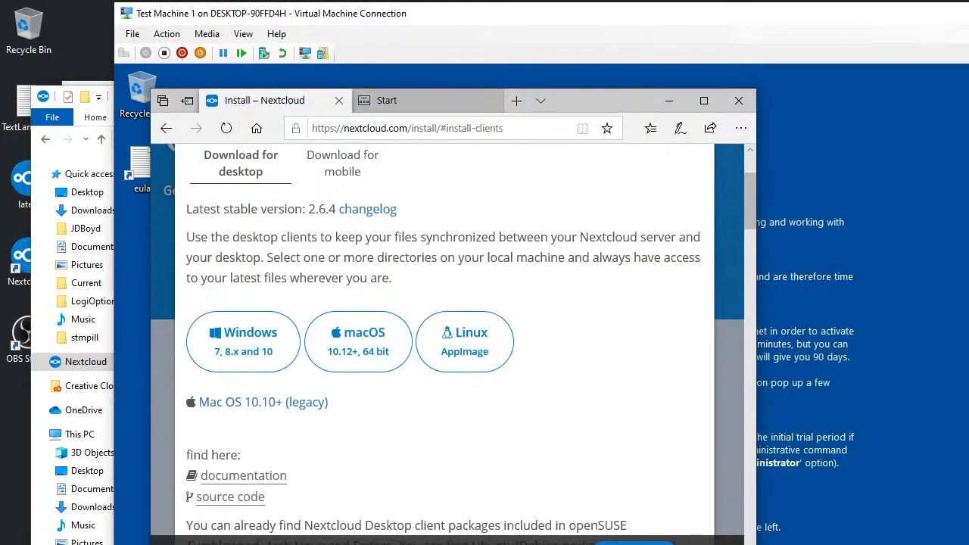
{"action": "left_click_drag", "start_coordinate": [511, 14], "coordinate": [413, 0]}
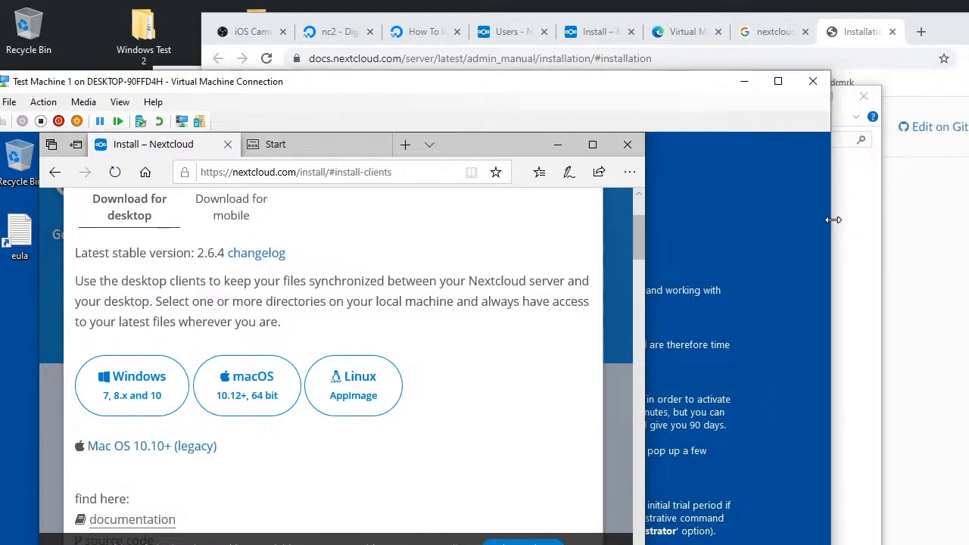
{"action": "left_click_drag", "start_coordinate": [628, 82], "coordinate": [638, 23]}
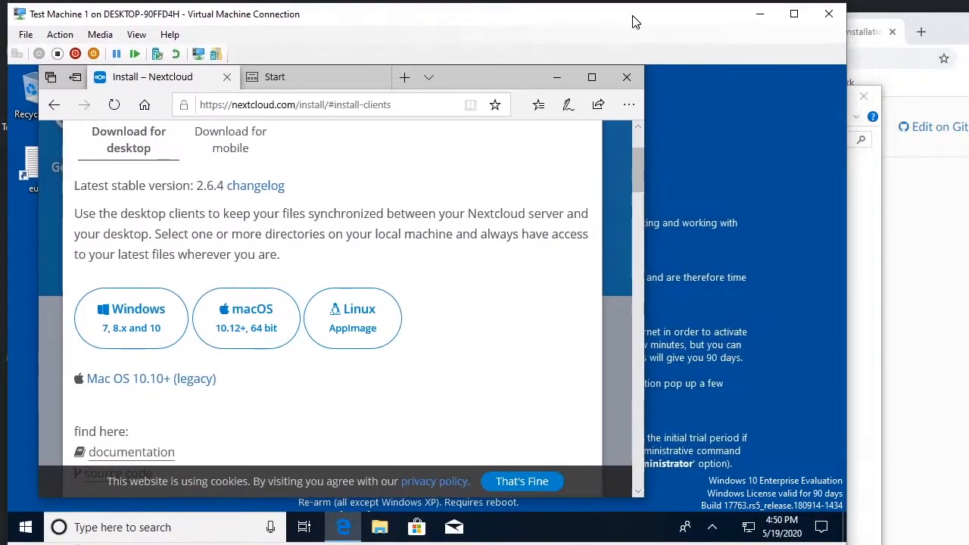
Step: Open Command Prompt and scp latest.exe from the server at 192.168.1.116, accepting the host key
{"action": "left_click", "coordinate": [28, 528]}
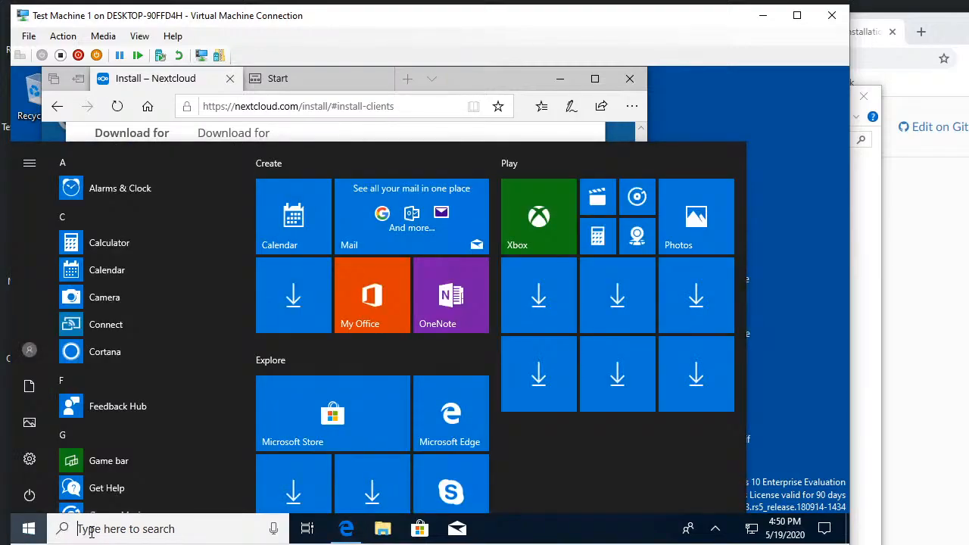
{"action": "type", "text": "command"}
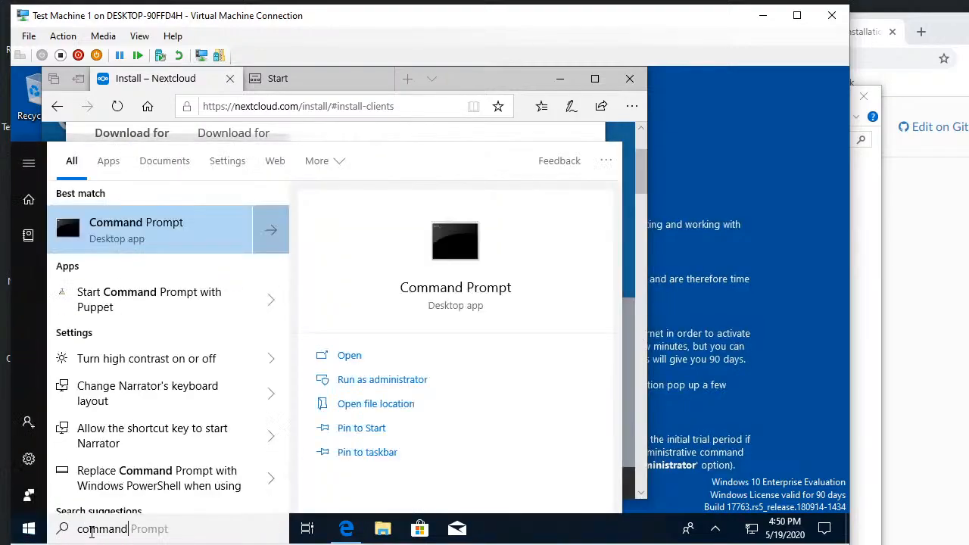
{"action": "key", "text": "Return"}
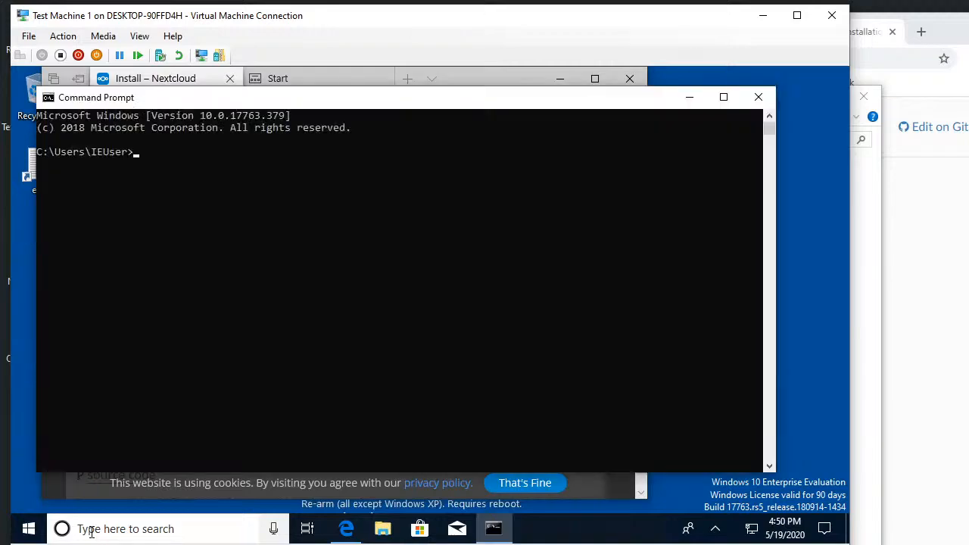
{"action": "type", "text": "ssh"}
{"action": "key", "text": "Return"}
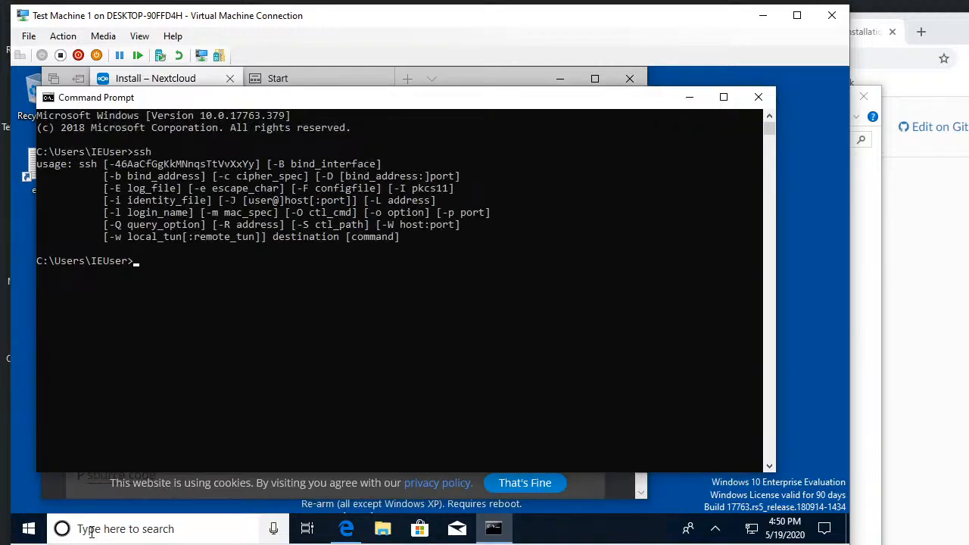
{"action": "type", "text": "ssh jdo"}
{"action": "key", "text": "BackSpace"}
{"action": "key", "text": "BackSpace"}
{"action": "key", "text": "BackSpace"}
{"action": "key", "text": "BackSpace"}
{"action": "key", "text": "BackSpace"}
{"action": "type", "text": "jdboyd@192.168.1.11"}
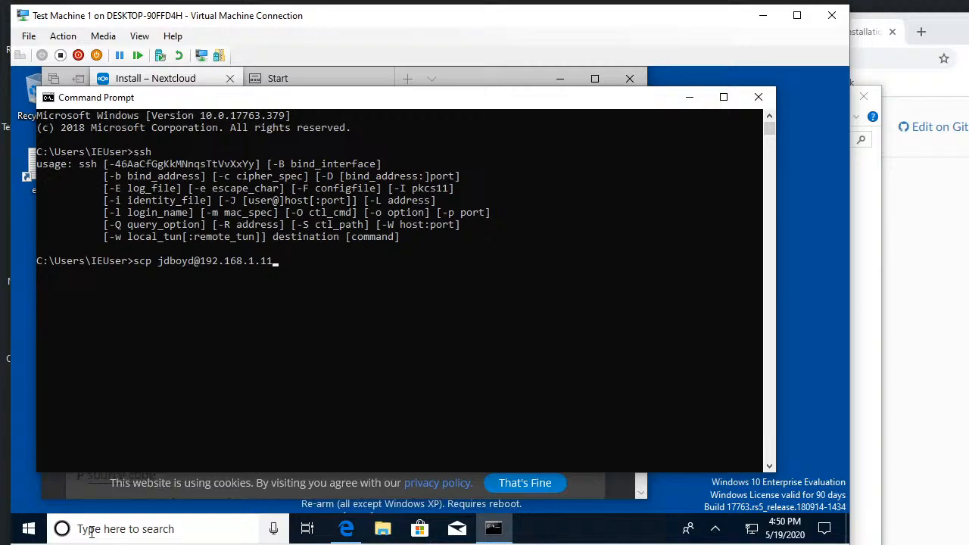
{"action": "type", "text": "6:latest.exe ./"}
{"action": "key", "text": "Return"}
{"action": "type", "text": "yes"}
{"action": "key", "text": "Return"}
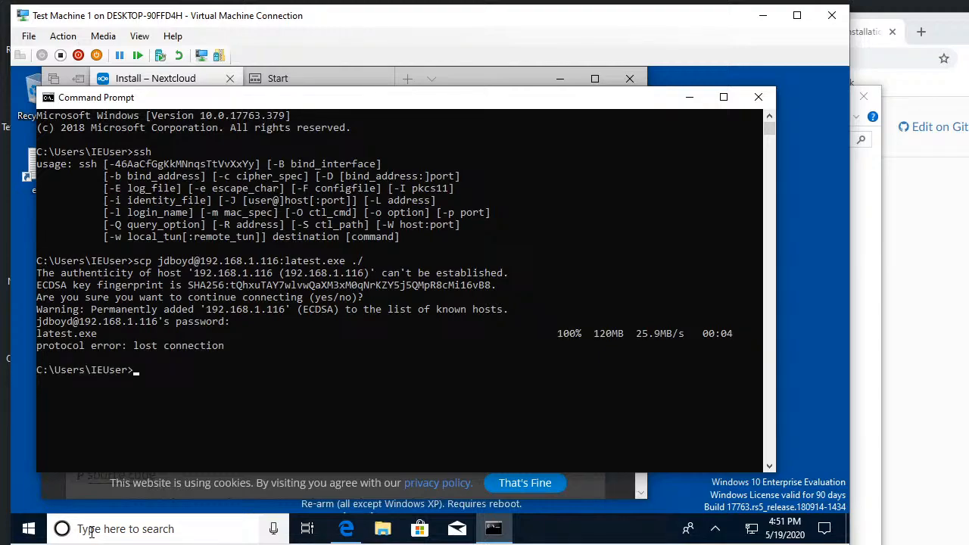
Step: List the folder, move latest.exe to the Desktop, close the console and launch the installer
{"action": "type", "text": "ls -la"}
{"action": "key", "text": "Return"}
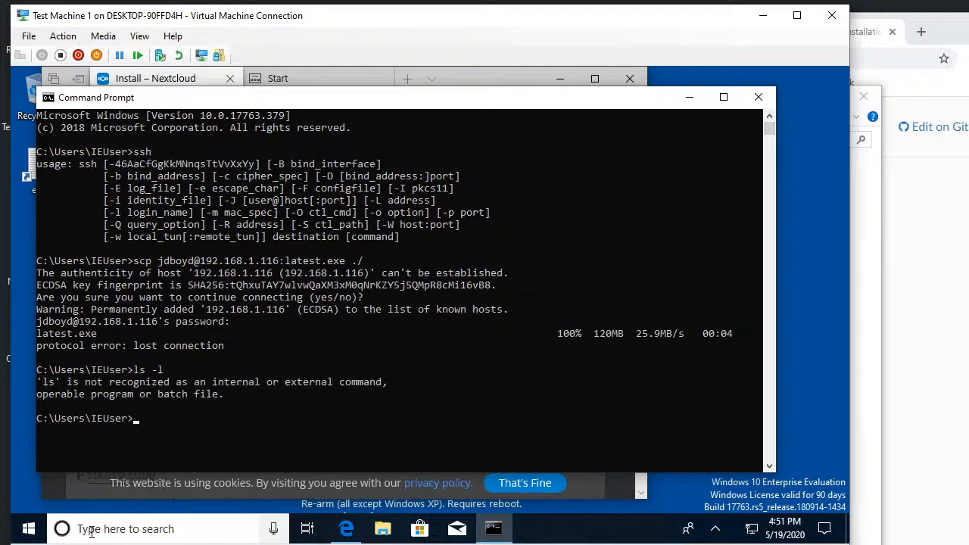
{"action": "type", "text": "dir"}
{"action": "key", "text": "Return"}
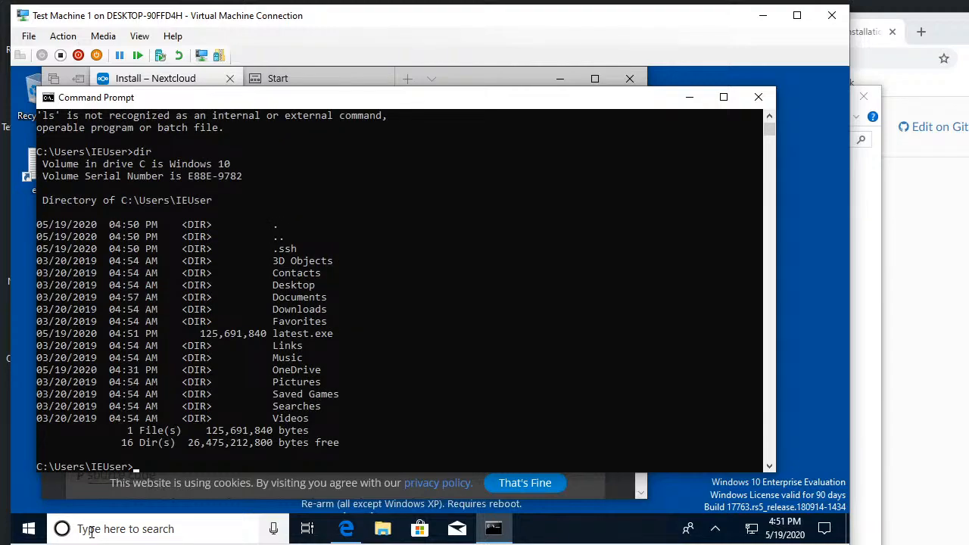
{"action": "type", "text": "mv latest.exe Desktop"}
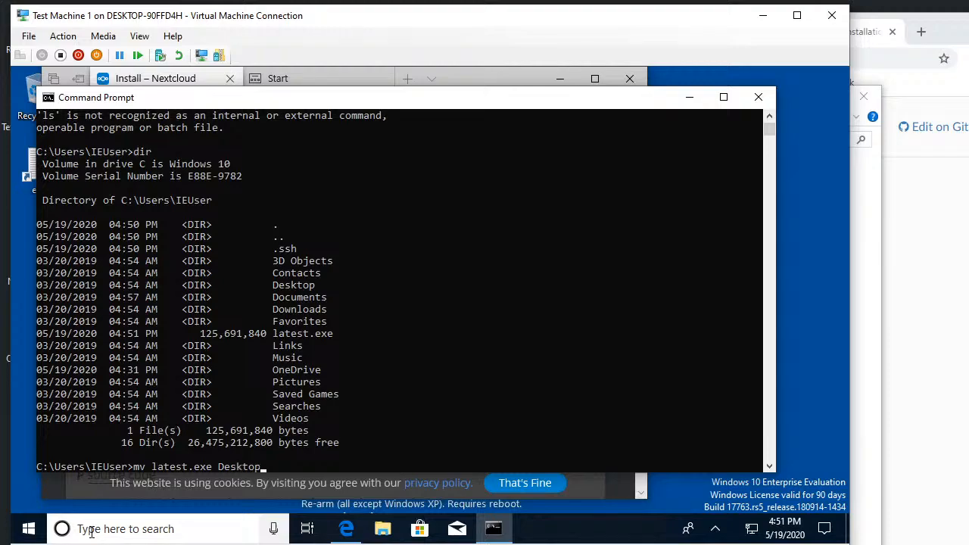
{"action": "key", "text": "Return"}
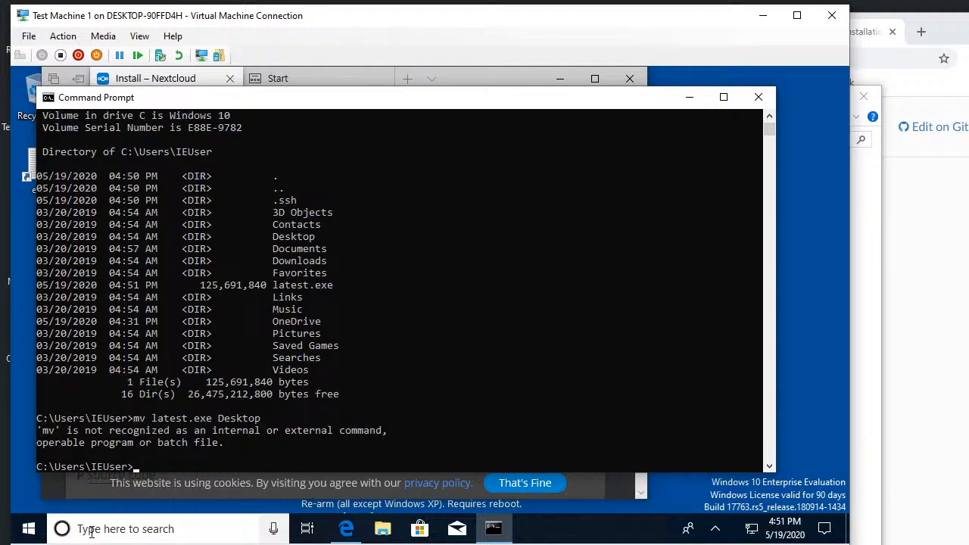
{"action": "key", "text": "Up"}
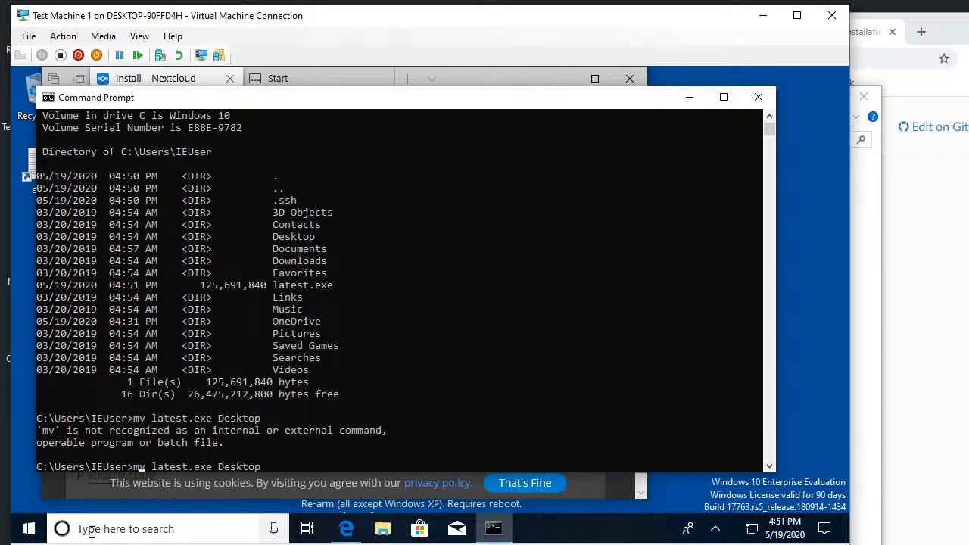
{"action": "key", "text": "BackSpace"}
{"action": "type", "text": "ove"}
{"action": "key", "text": "Return"}
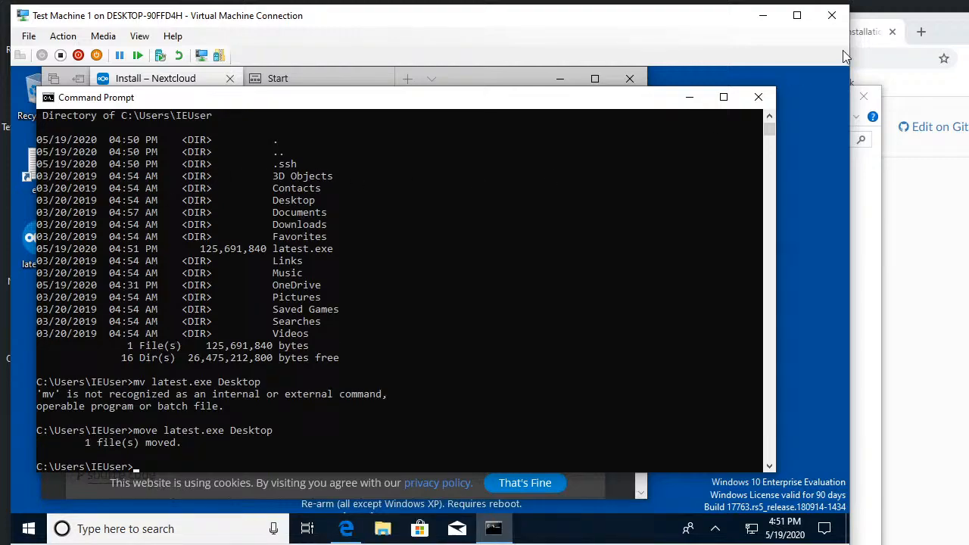
{"action": "left_click", "coordinate": [759, 99]}
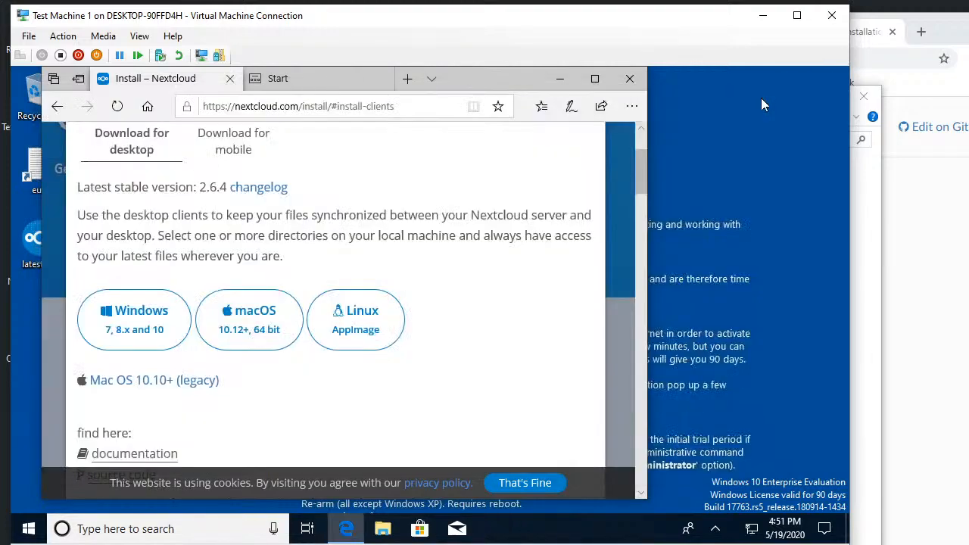
{"action": "double_click", "coordinate": [32, 237]}
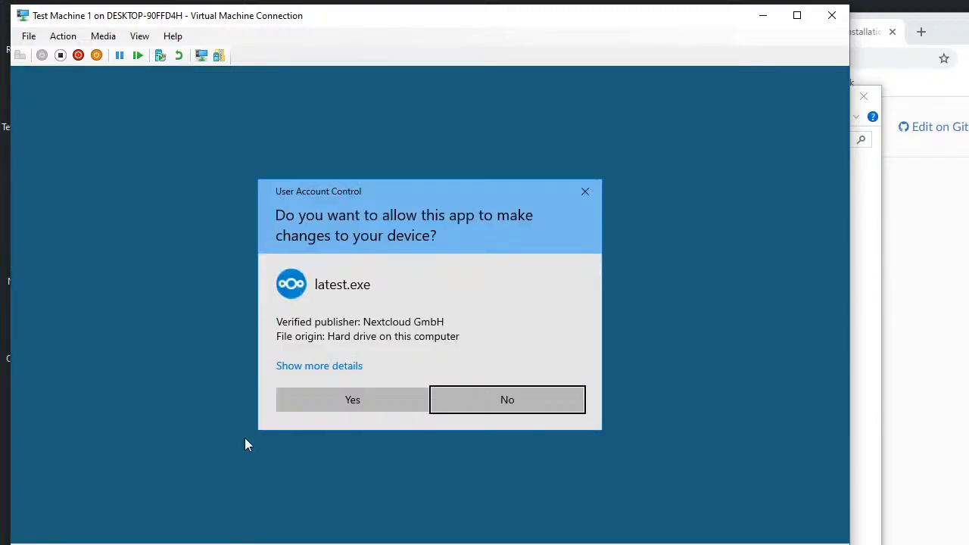
Step: Approve UAC and run Nextcloud Setup with default components into C:\Program Files\Nextcloud to completion
{"action": "left_click", "coordinate": [307, 393]}
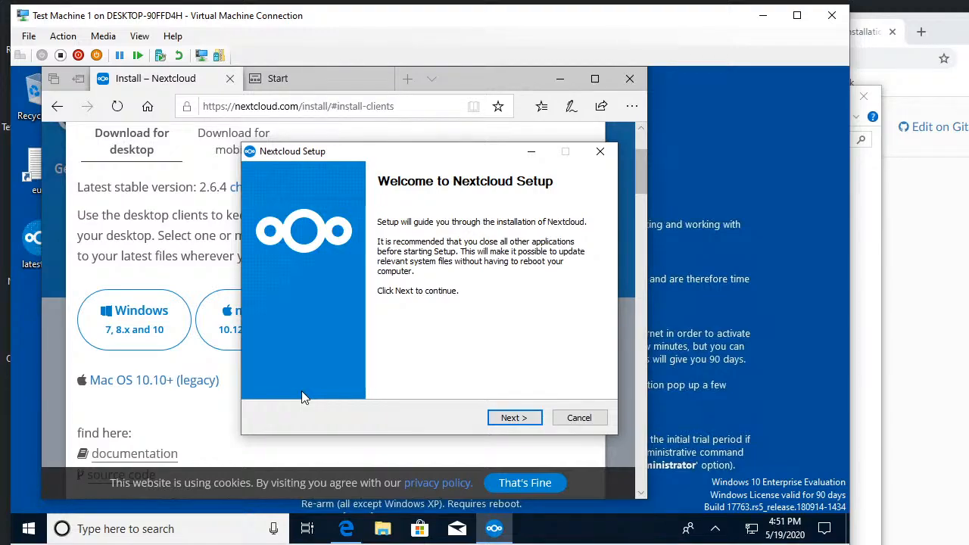
{"action": "left_click", "coordinate": [511, 418]}
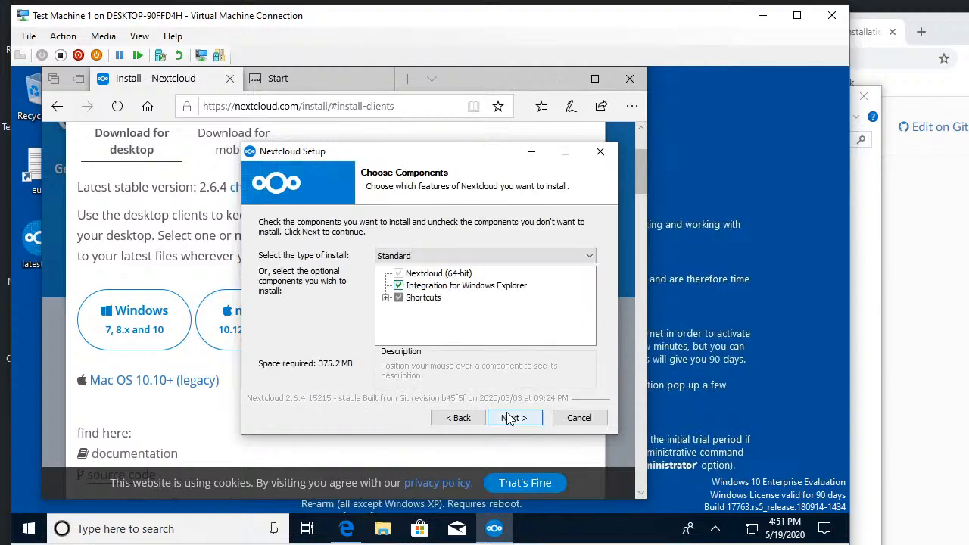
{"action": "left_click", "coordinate": [522, 418]}
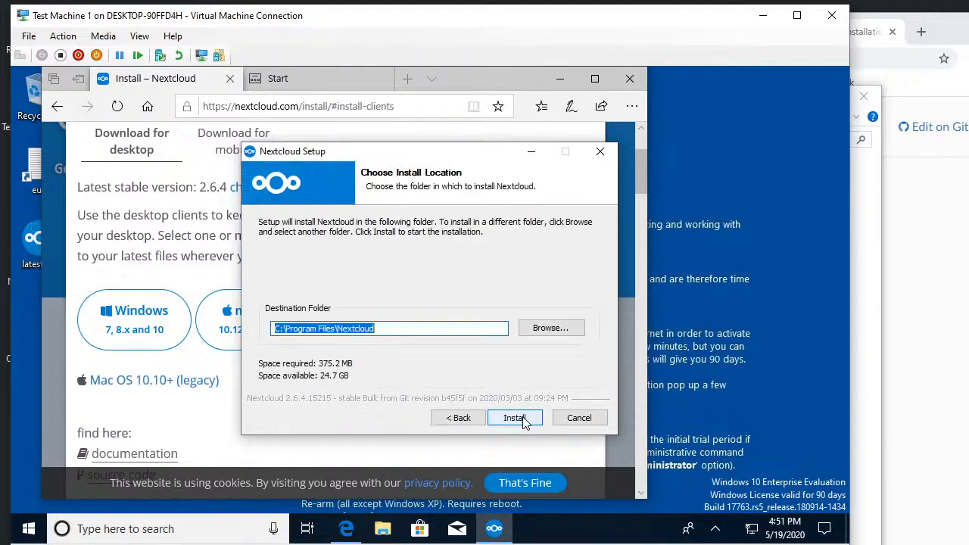
{"action": "left_click", "coordinate": [520, 418]}
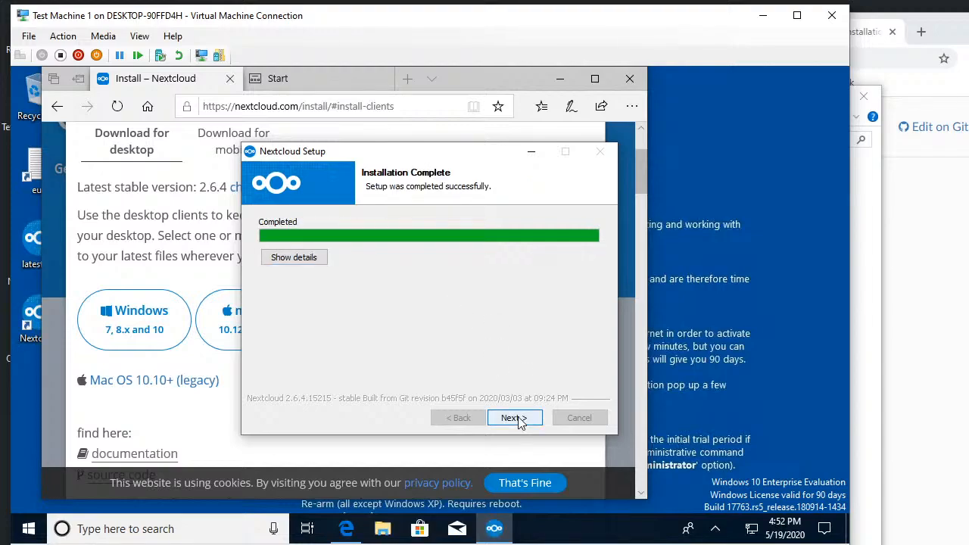
{"action": "left_click", "coordinate": [521, 422]}
{"action": "left_click", "coordinate": [514, 418]}
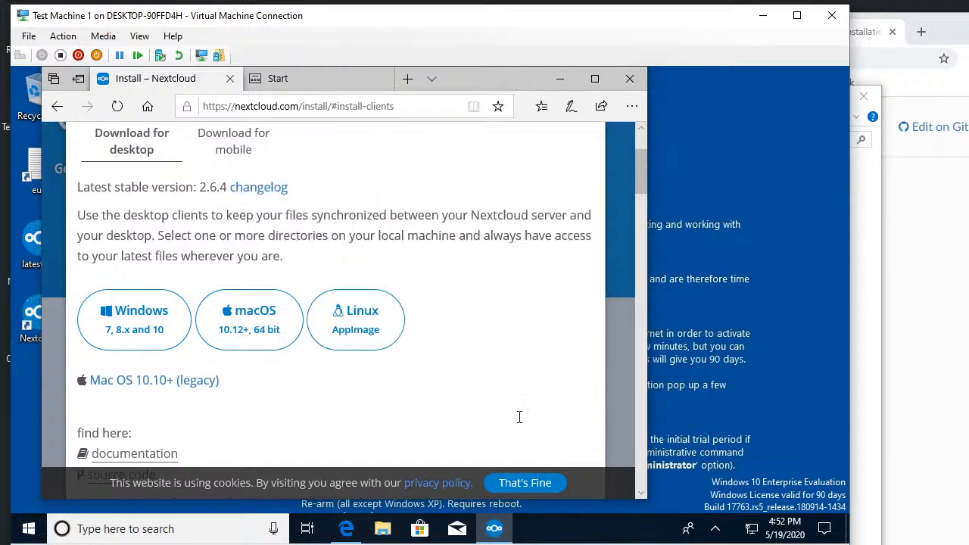
Step: Close the download page, choose to log in to an existing server, and copy the server URL
{"action": "left_click", "coordinate": [622, 79]}
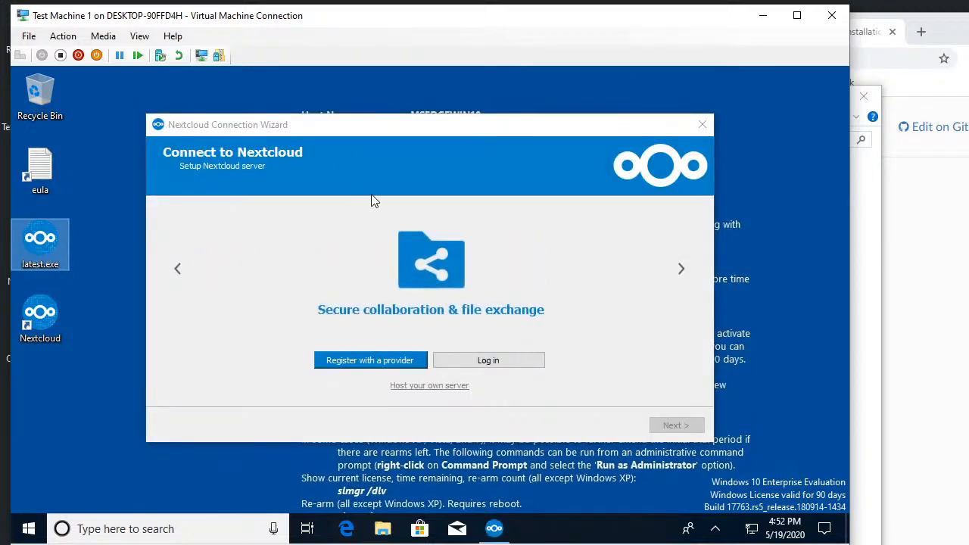
{"action": "left_click", "coordinate": [495, 364]}
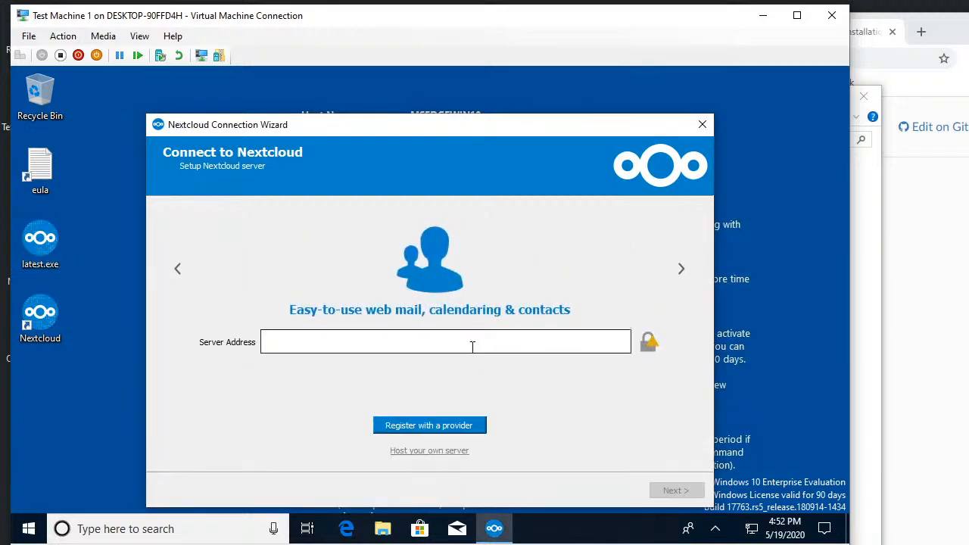
{"action": "left_click_drag", "start_coordinate": [387, 121], "coordinate": [275, 99]}
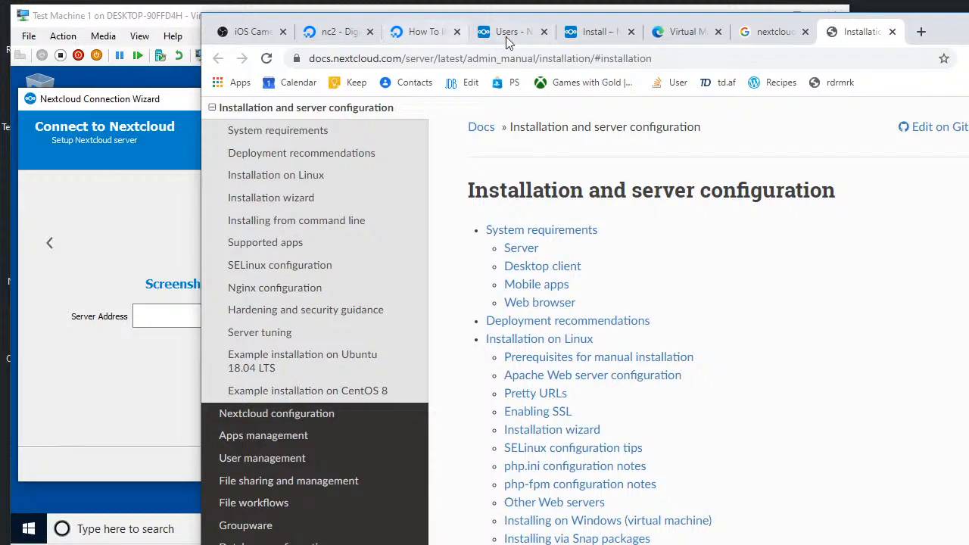
{"action": "left_click", "coordinate": [506, 34]}
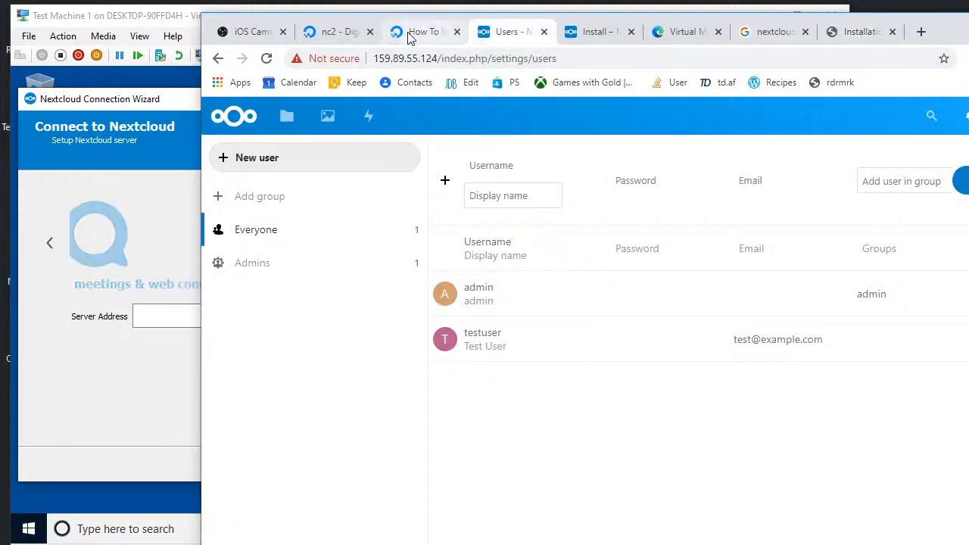
{"action": "left_click", "coordinate": [427, 58]}
{"action": "right_click", "coordinate": [430, 59]}
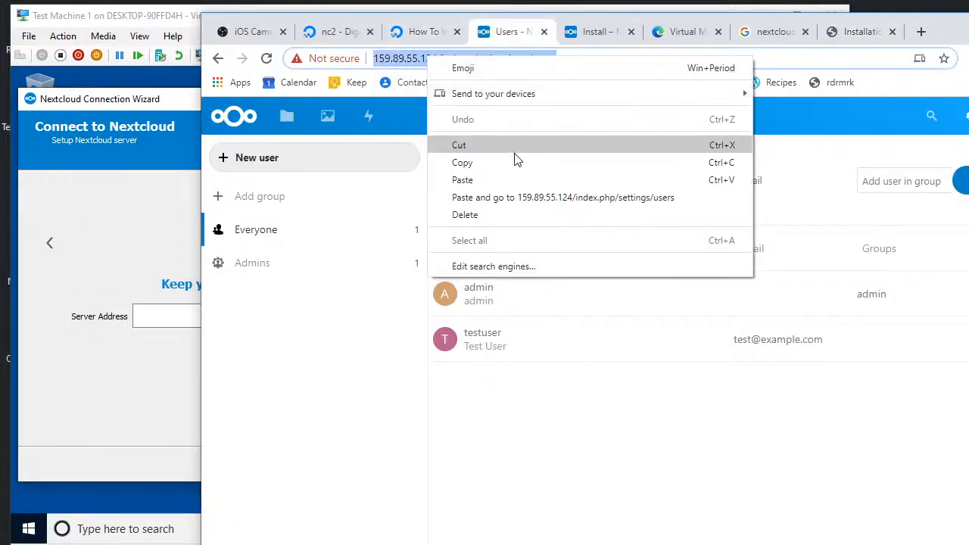
{"action": "left_click", "coordinate": [492, 162]}
{"action": "left_click", "coordinate": [133, 19]}
{"action": "left_click", "coordinate": [64, 36]}
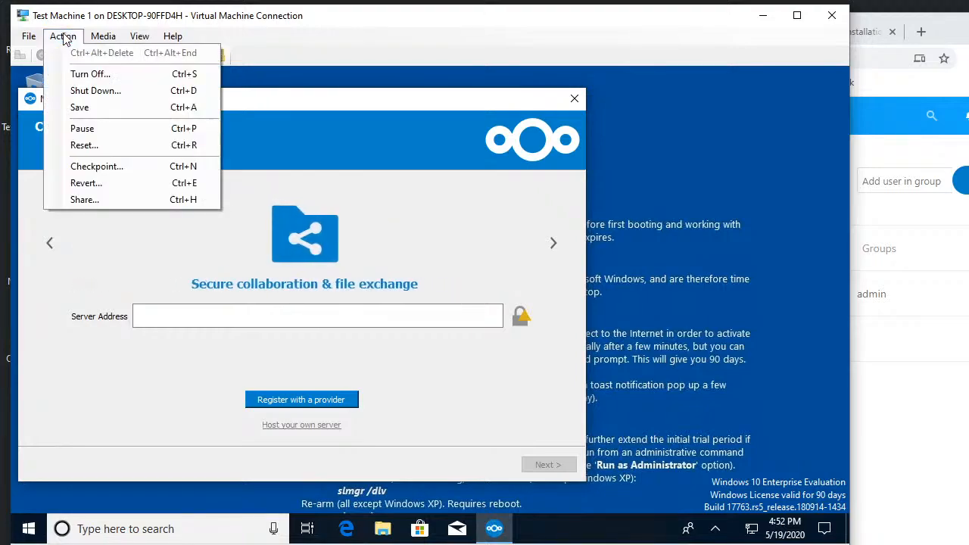
{"action": "key", "text": "Escape"}
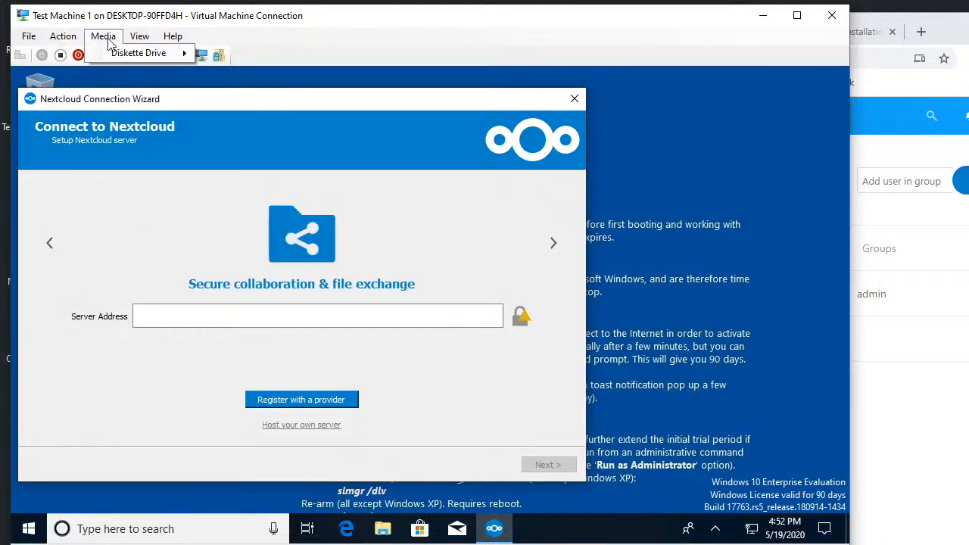
{"action": "left_click", "coordinate": [139, 37]}
{"action": "mouse_move", "coordinate": [177, 44]}
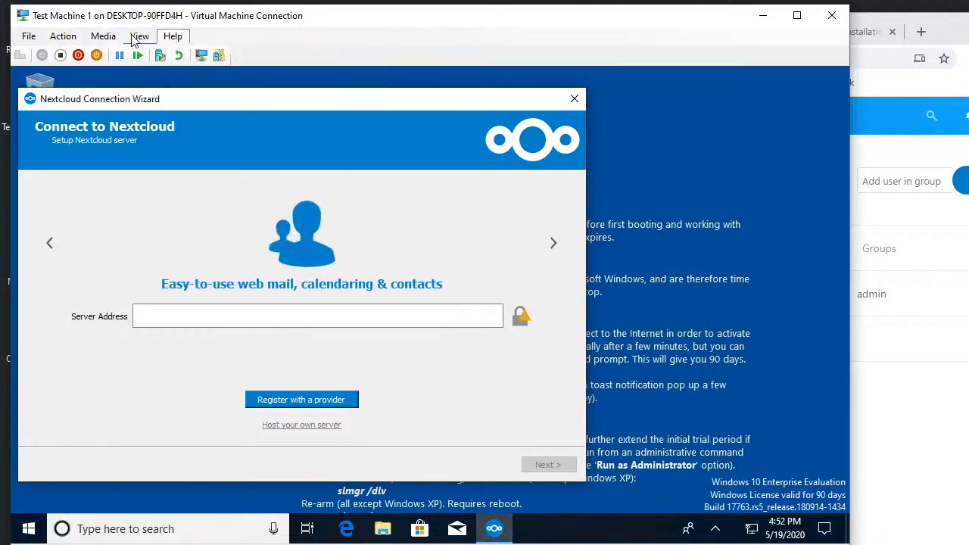
{"action": "mouse_move", "coordinate": [17, 39]}
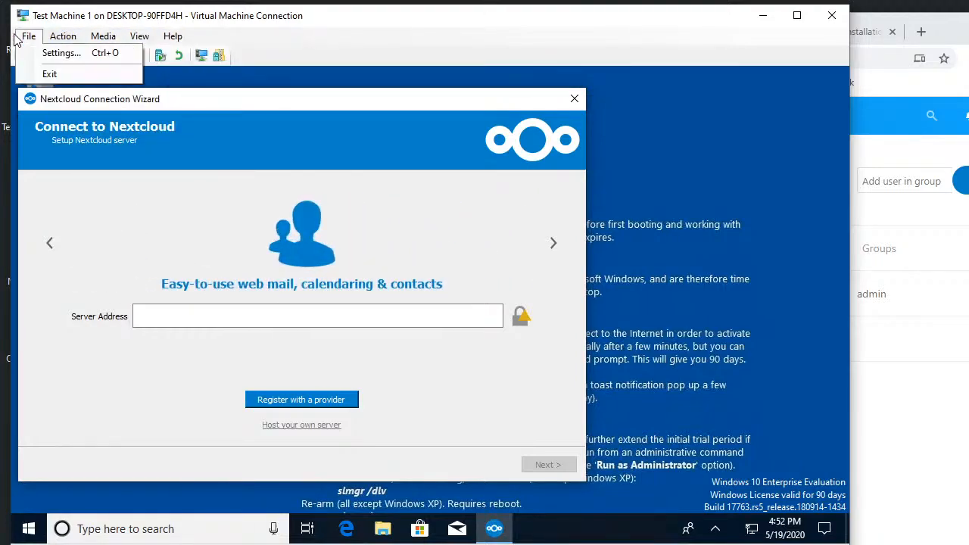
{"action": "right_click", "coordinate": [153, 319]}
{"action": "left_click", "coordinate": [186, 392]}
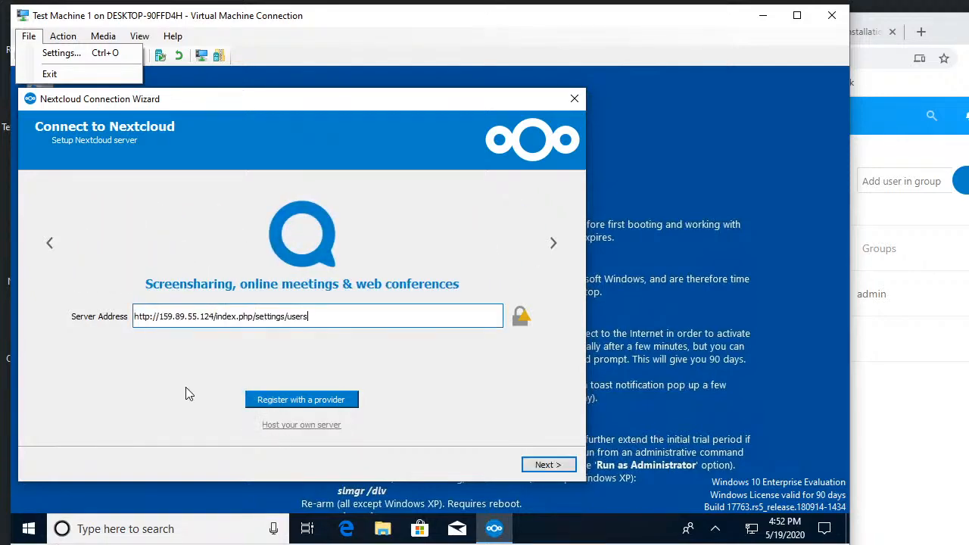
{"action": "left_click_drag", "start_coordinate": [328, 319], "coordinate": [218, 318]}
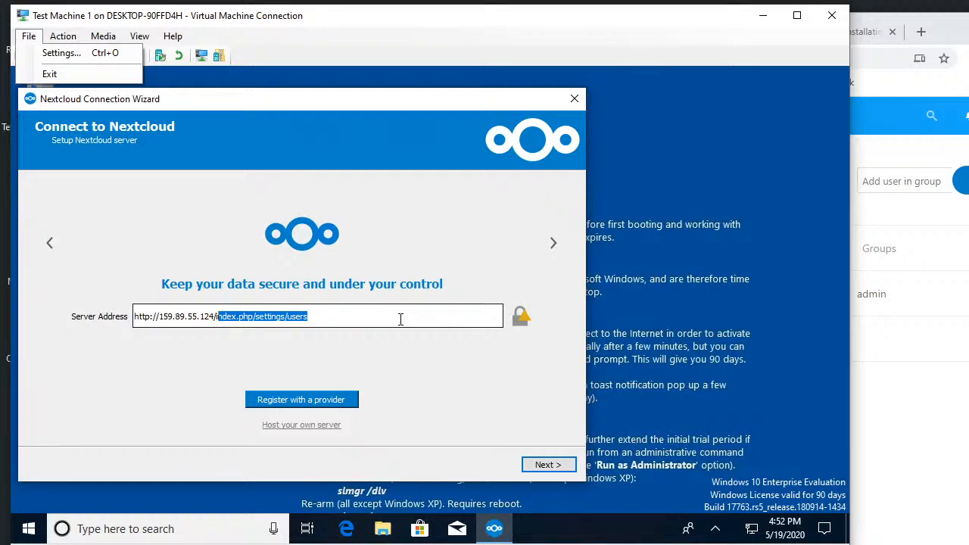
{"action": "key", "text": "BackSpace"}
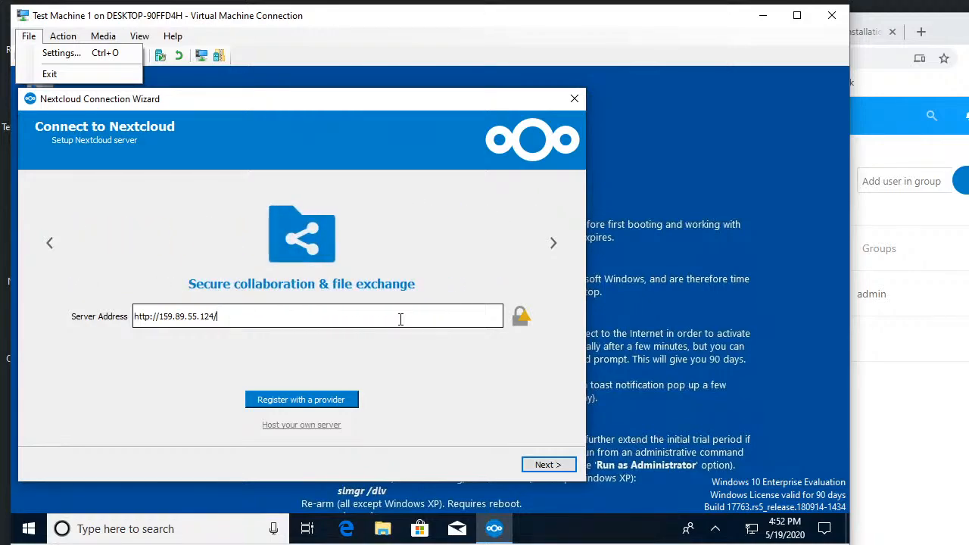
Step: Log in as admin with the account password, grant the desktop client access, and decline saving the password
{"action": "left_click", "coordinate": [548, 465]}
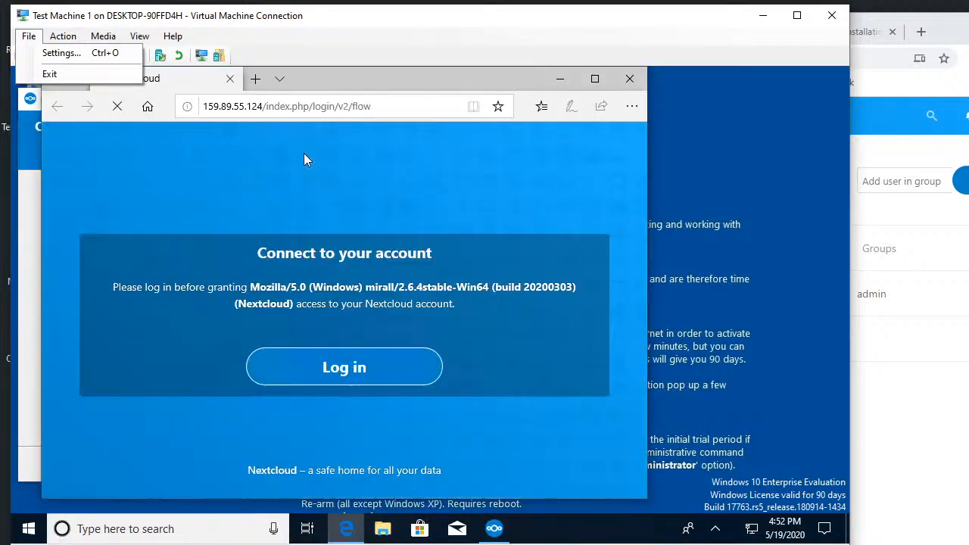
{"action": "left_click", "coordinate": [344, 368]}
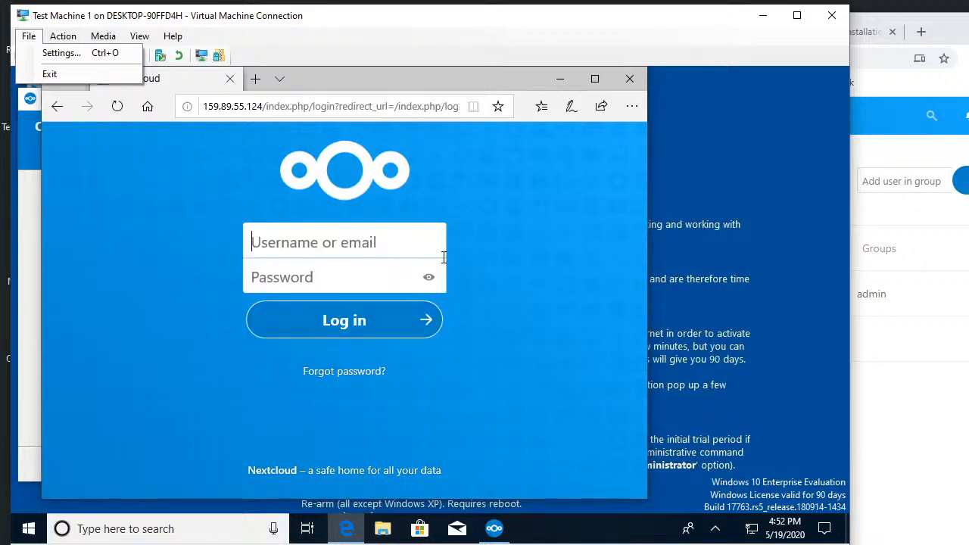
{"action": "type", "text": "admin"}
{"action": "key", "text": "Tab"}
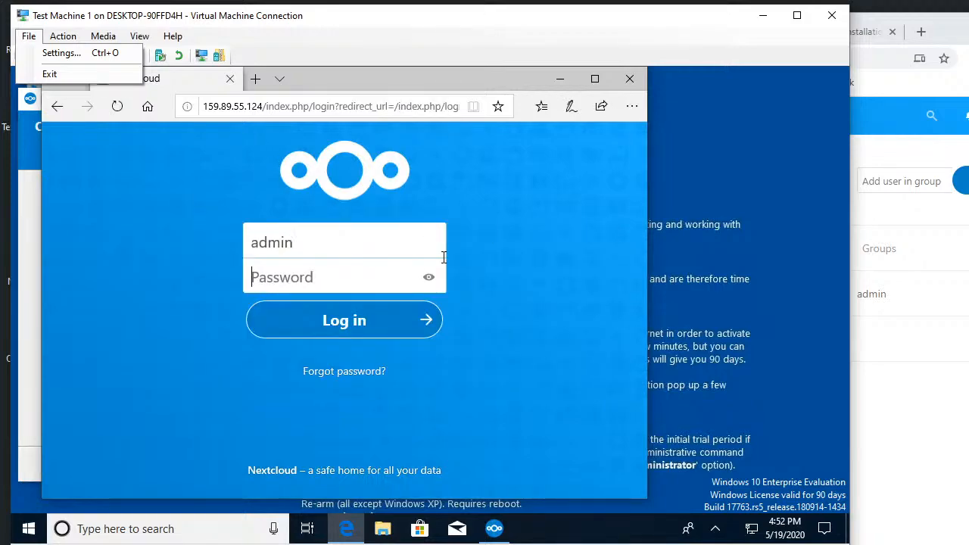
{"action": "type", "text": "****"}
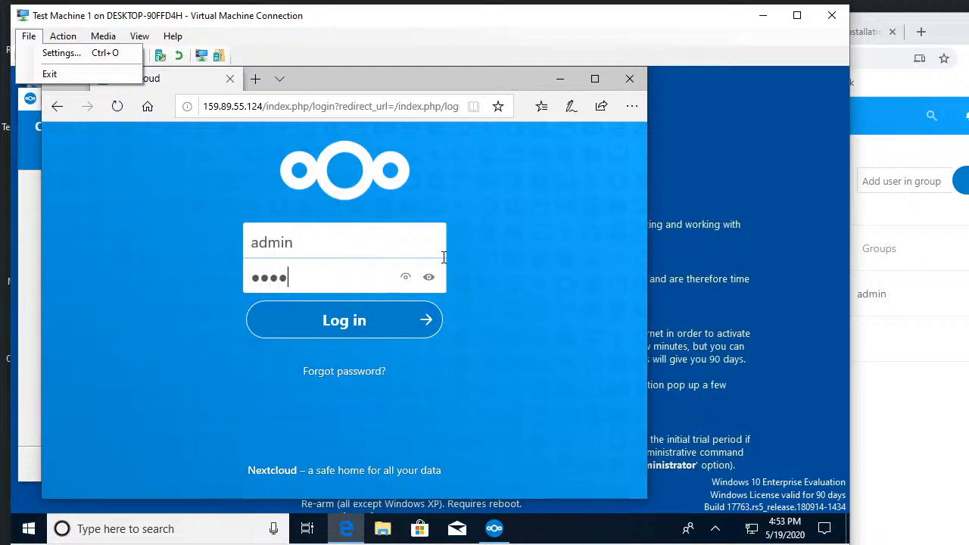
{"action": "type", "text": "****"}
{"action": "key", "text": "Return"}
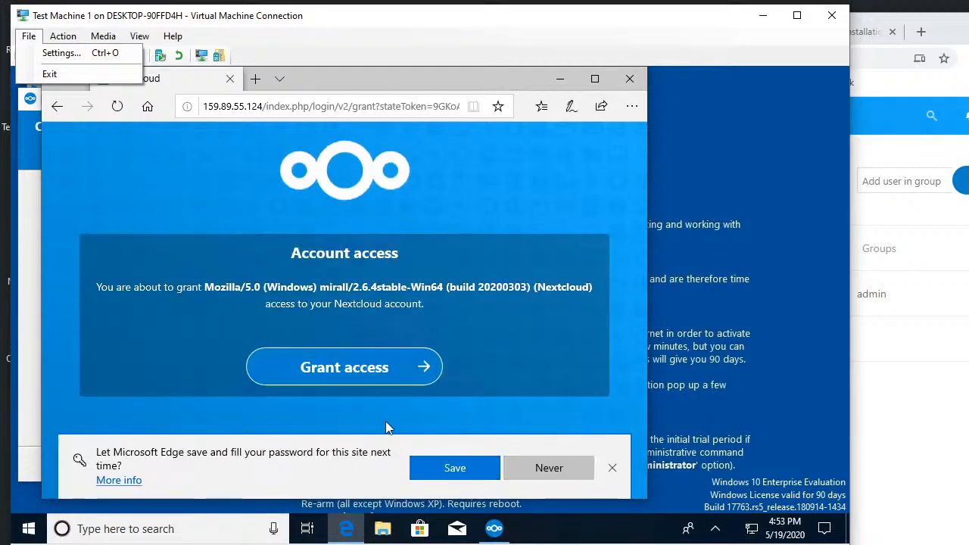
{"action": "left_click", "coordinate": [421, 365]}
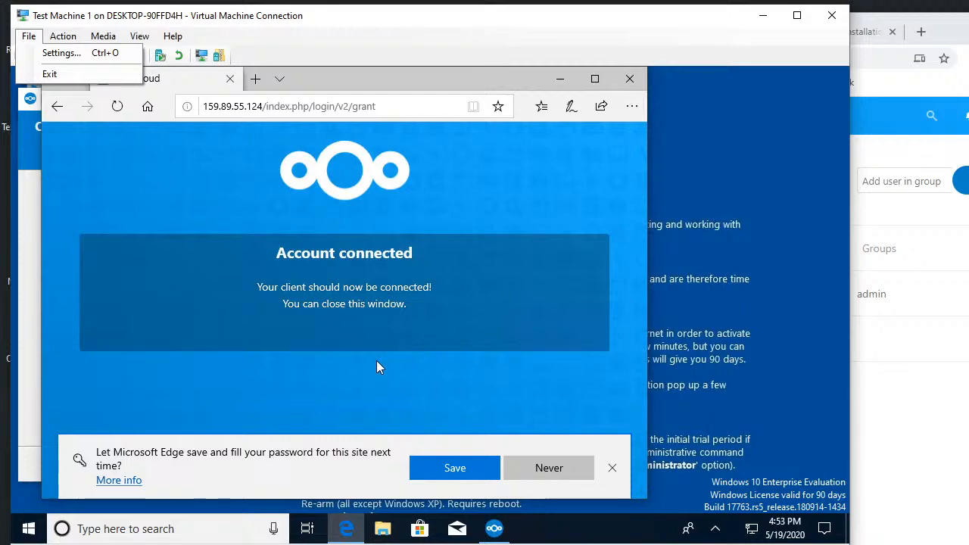
{"action": "left_click", "coordinate": [103, 36]}
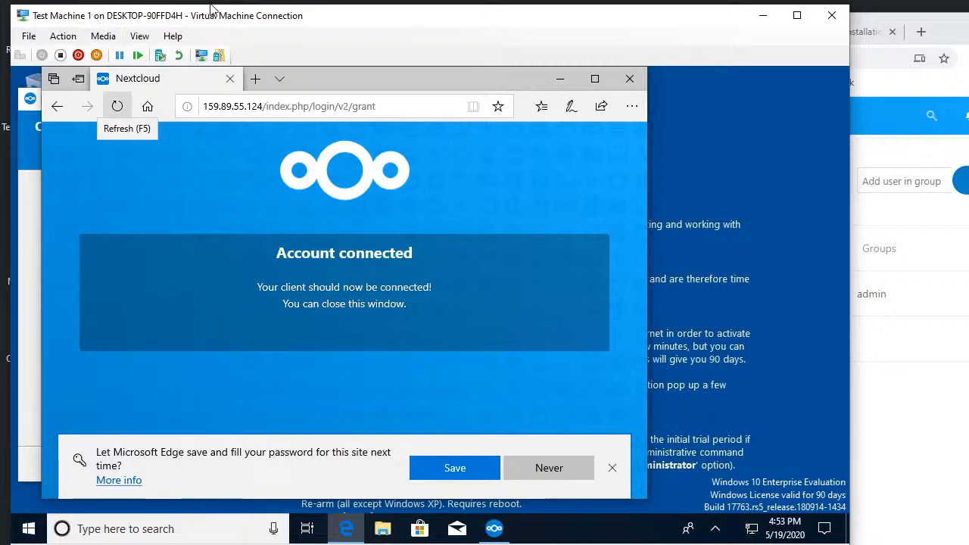
{"action": "left_click", "coordinate": [548, 469]}
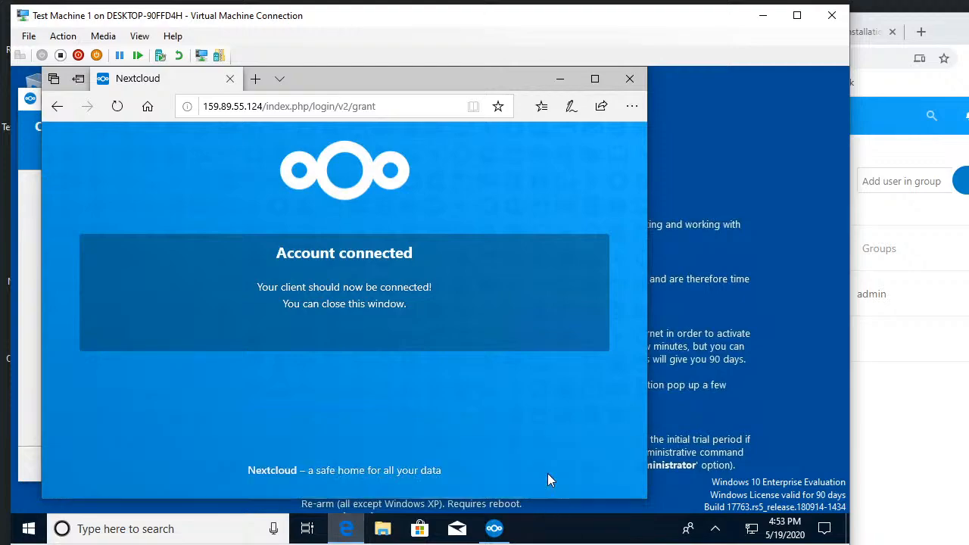
Step: Close Edge, connect with the default sync-everything settings, and open File Explorer once synced
{"action": "left_click", "coordinate": [629, 79]}
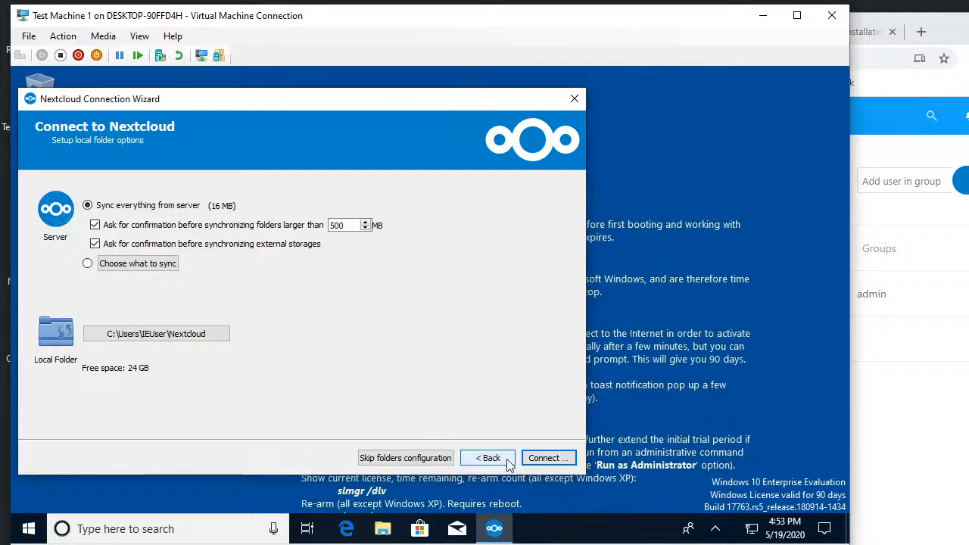
{"action": "left_click", "coordinate": [552, 458]}
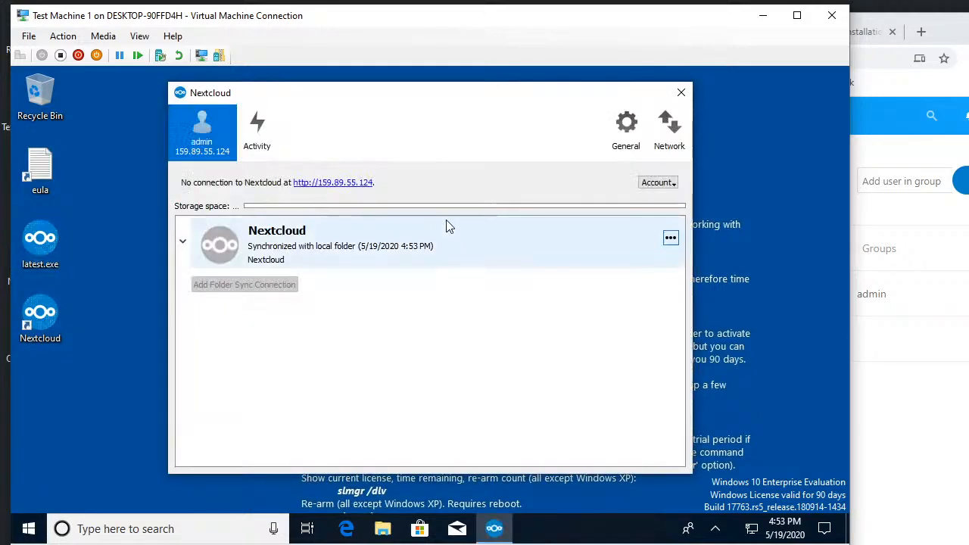
{"action": "left_click", "coordinate": [44, 317]}
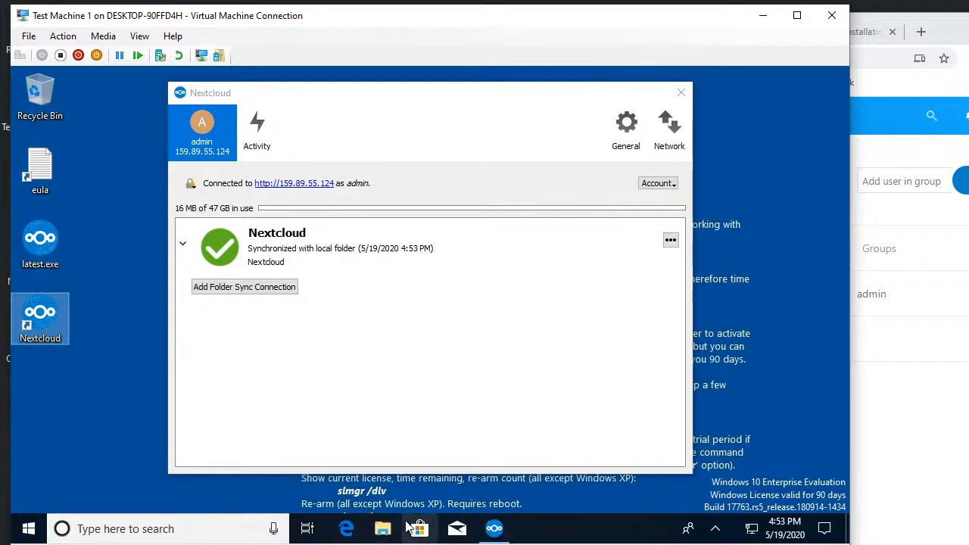
{"action": "left_click", "coordinate": [384, 531]}
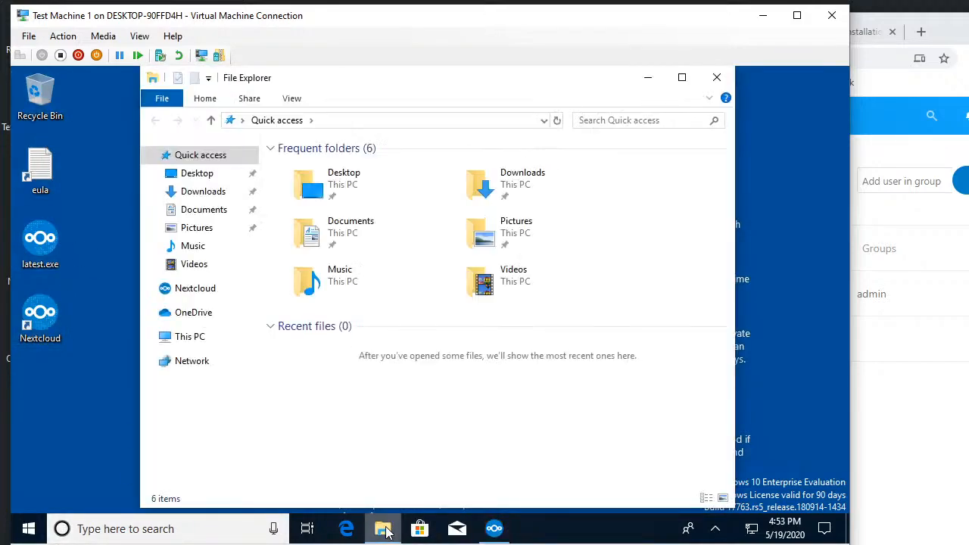
Step: Create TextLancaster2.txt in the Nextcloud folder, type the auto-sync note into it, and save it
{"action": "left_click", "coordinate": [191, 289]}
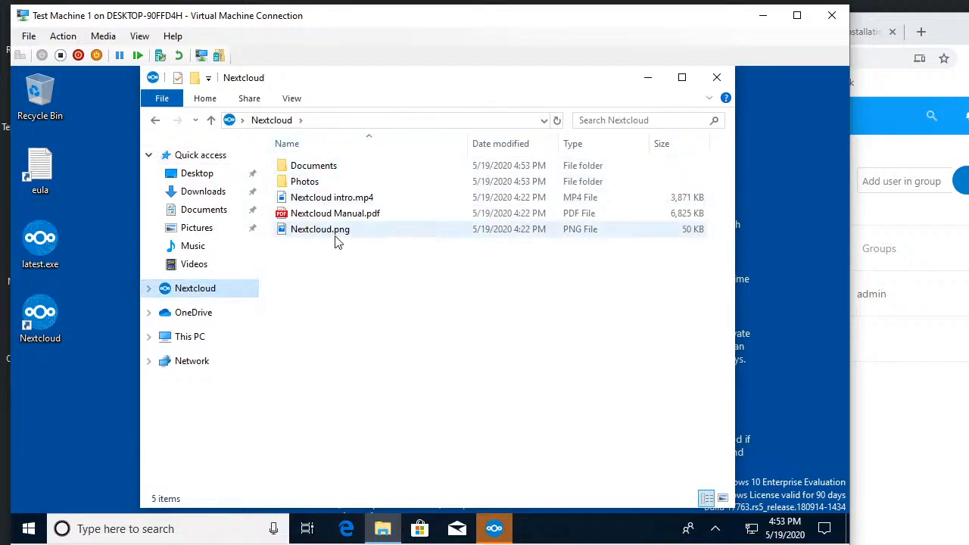
{"action": "right_click", "coordinate": [343, 295]}
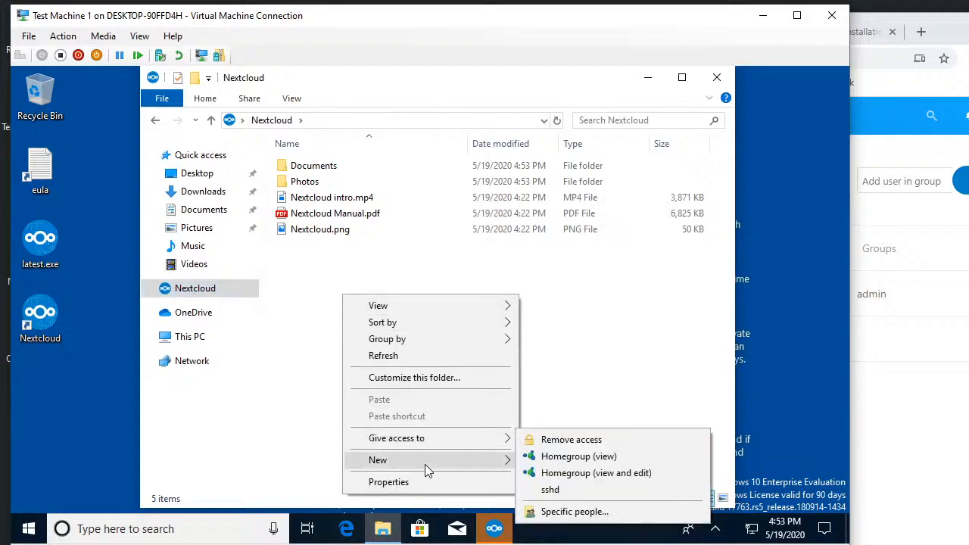
{"action": "mouse_move", "coordinate": [427, 461]}
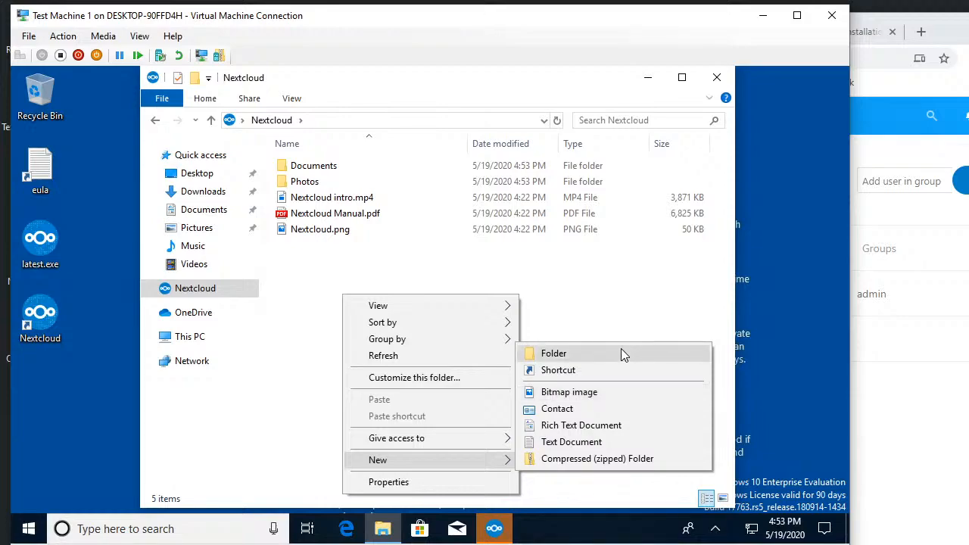
{"action": "left_click", "coordinate": [597, 442]}
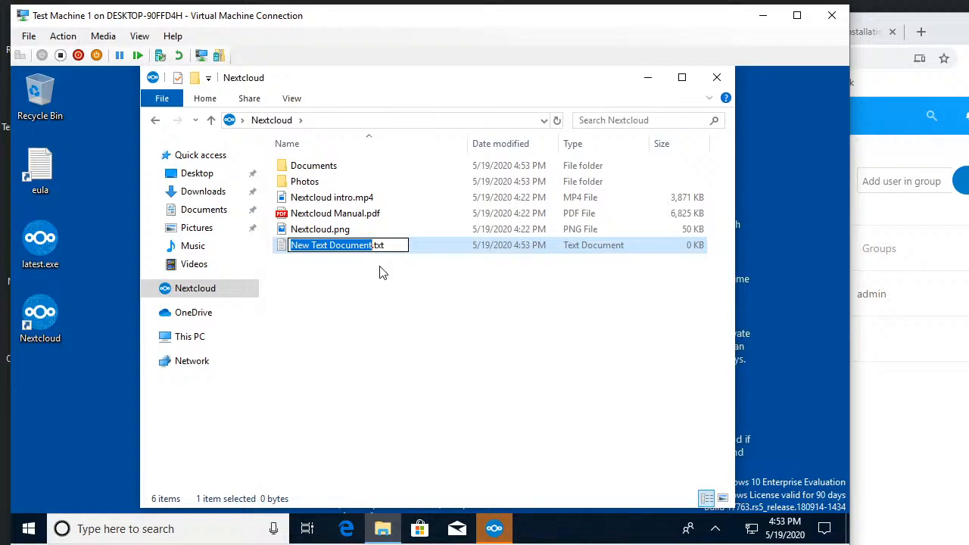
{"action": "type", "text": "TextLancas"}
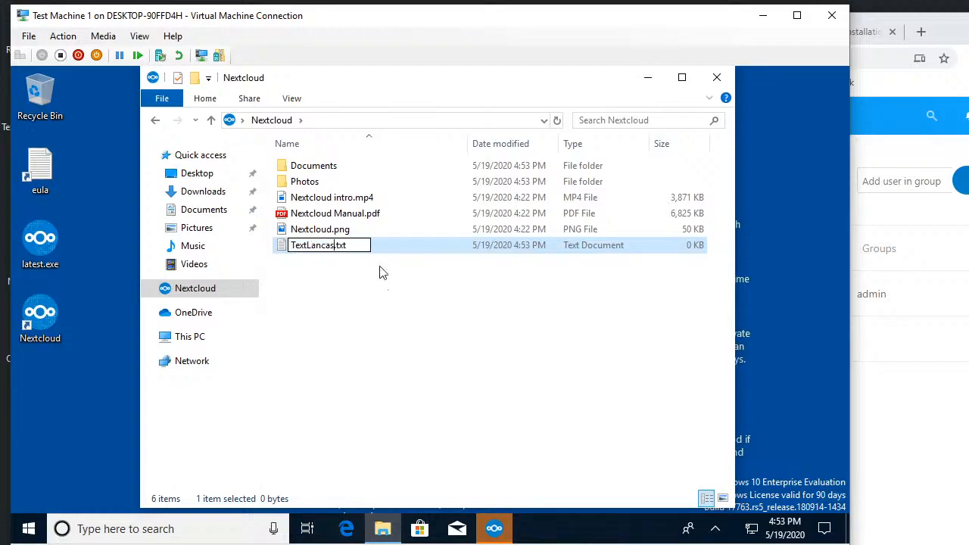
{"action": "type", "text": "ter2"}
{"action": "key", "text": "Return"}
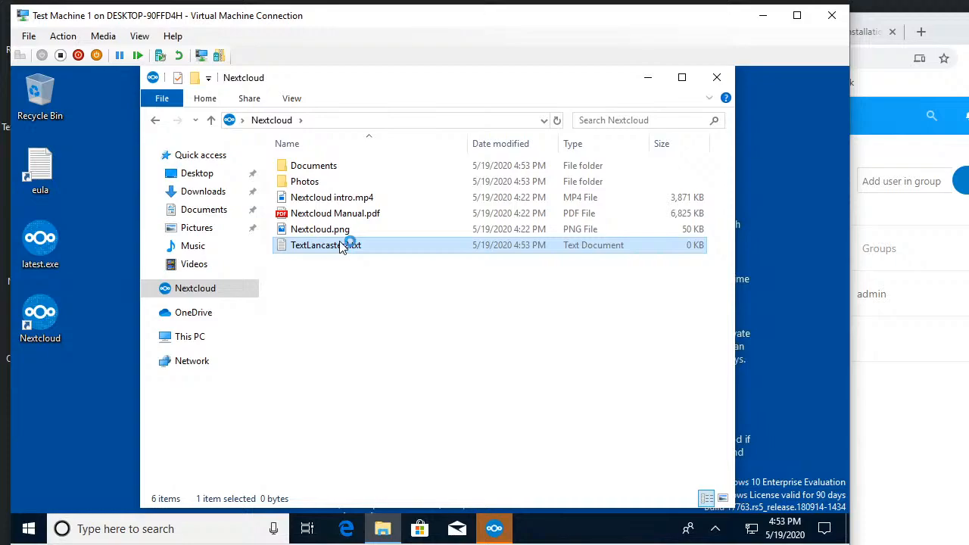
{"action": "type", "text": "illl "}
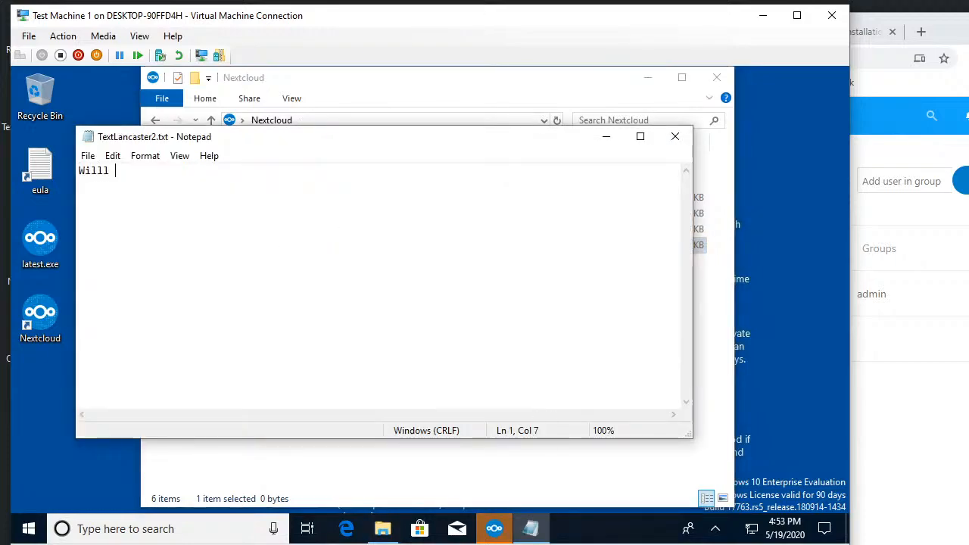
{"action": "key", "text": "BackSpace"}
{"action": "key", "text": "BackSpace"}
{"action": "type", "text": " this file auto-sy"}
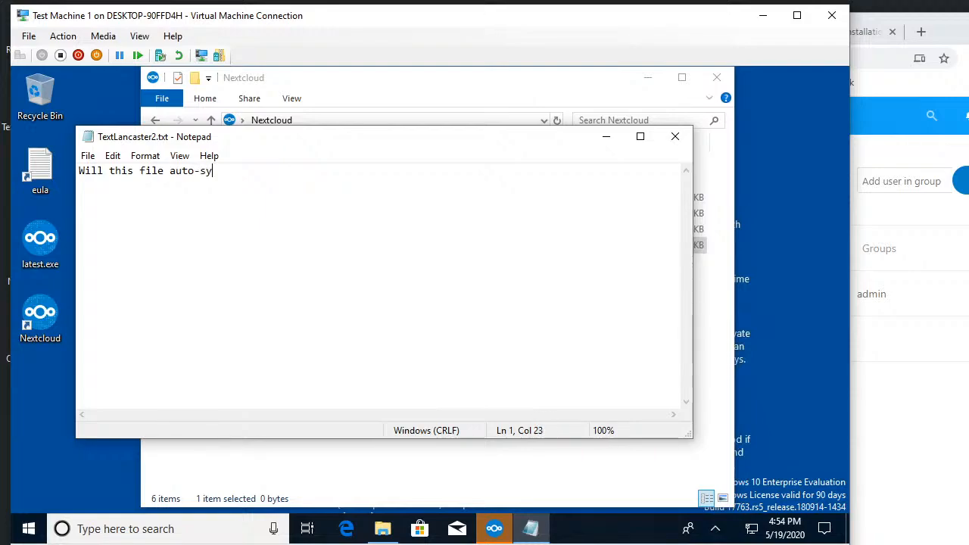
{"action": "type", "text": "nc.  Probably but it has b"}
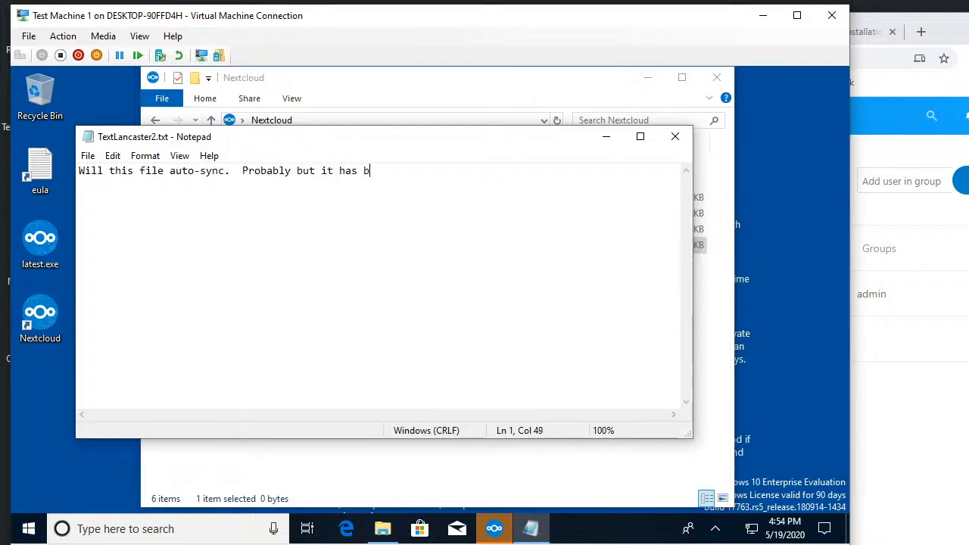
{"action": "type", "text": "een that sort of day."}
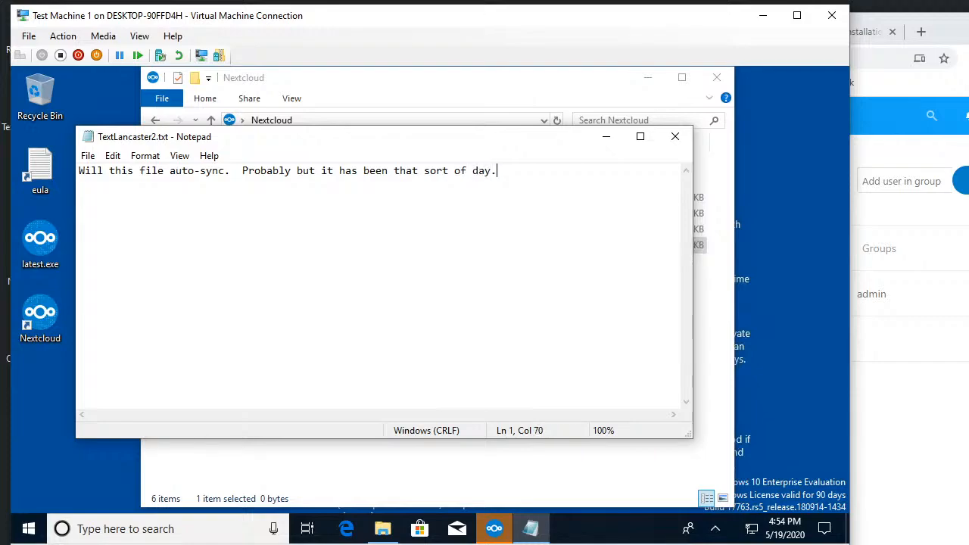
{"action": "key", "text": "BackSpace"}
{"action": "type", "text": ", so we will see."}
{"action": "left_click", "coordinate": [87, 155]}
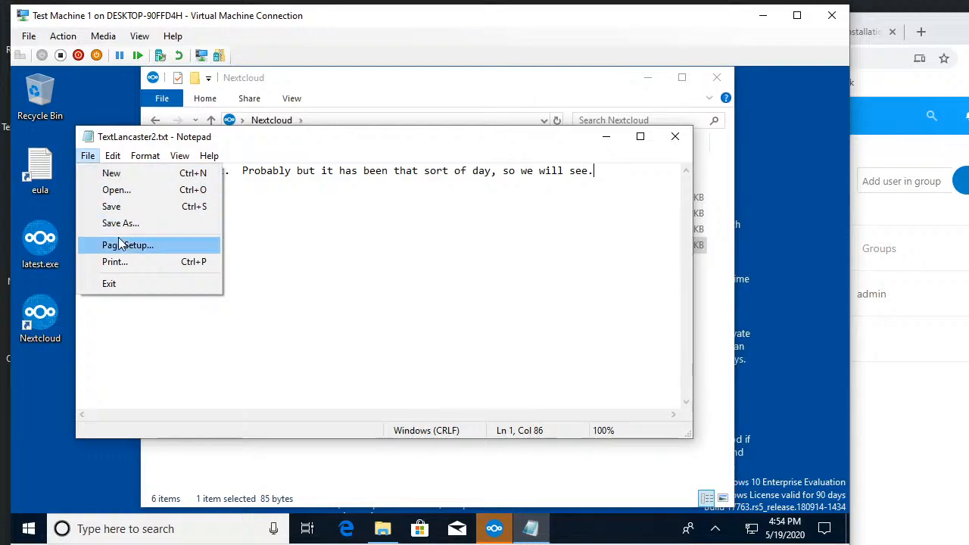
{"action": "left_click", "coordinate": [123, 207]}
Step: Close Notepad and the Nextcloud client window on the test machine
{"action": "left_click", "coordinate": [674, 137]}
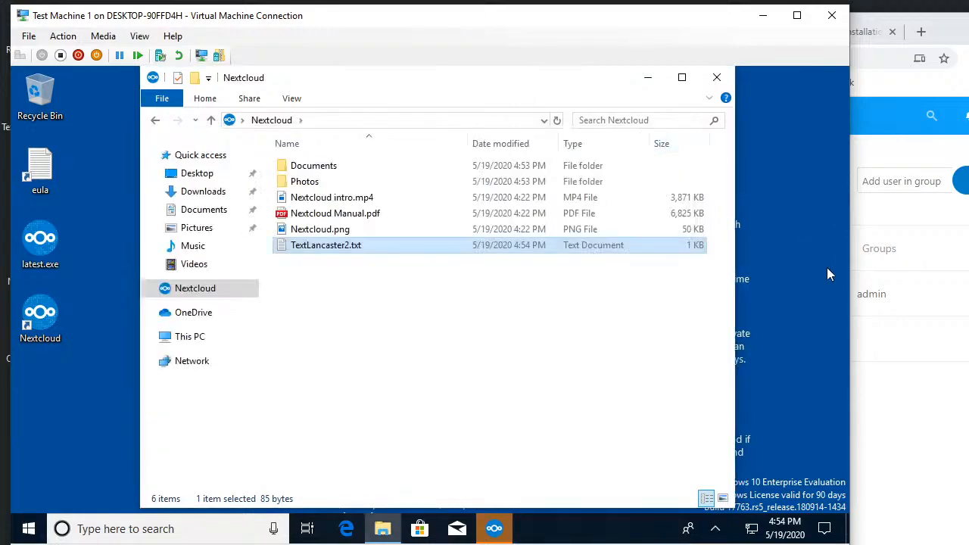
{"action": "left_click", "coordinate": [827, 317]}
{"action": "key", "text": "alt+Tab"}
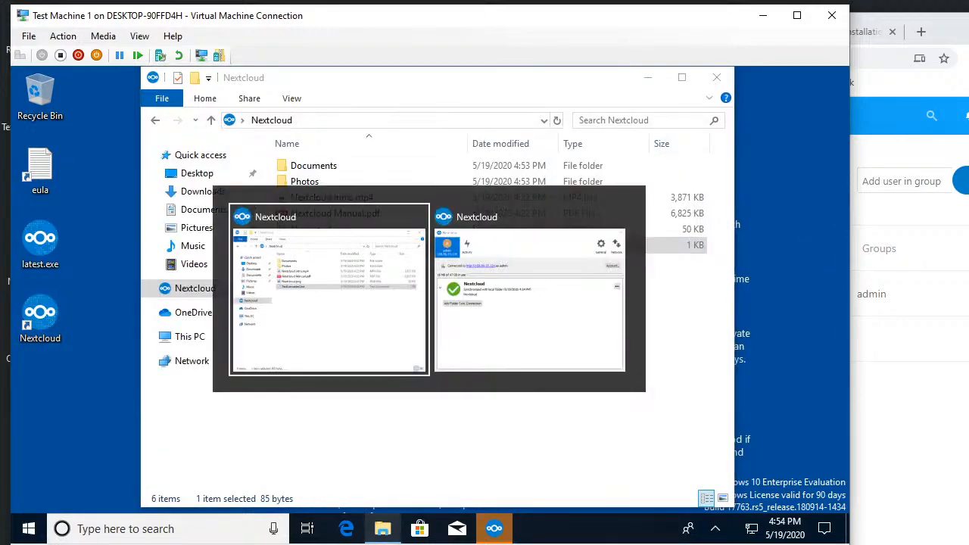
{"action": "key", "text": "alt+Tab"}
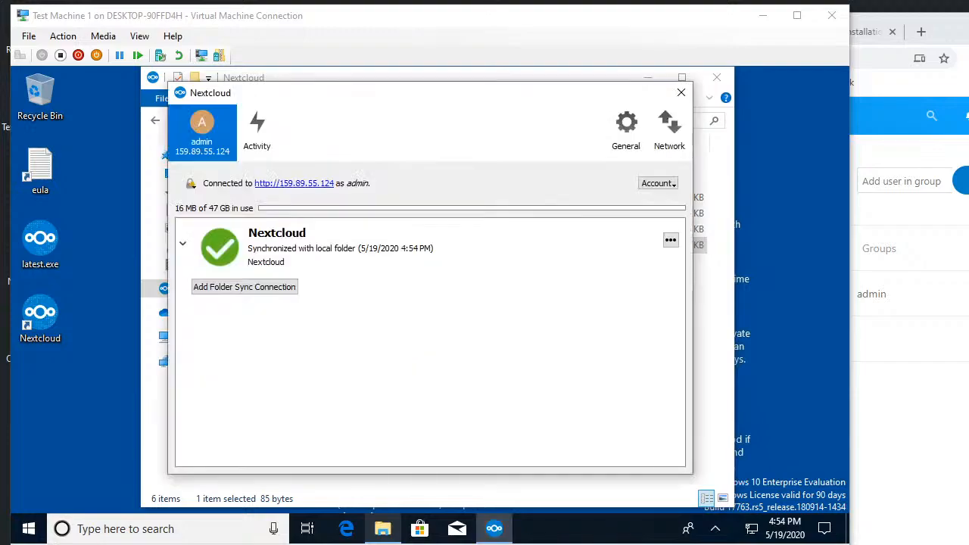
{"action": "left_click", "coordinate": [680, 92]}
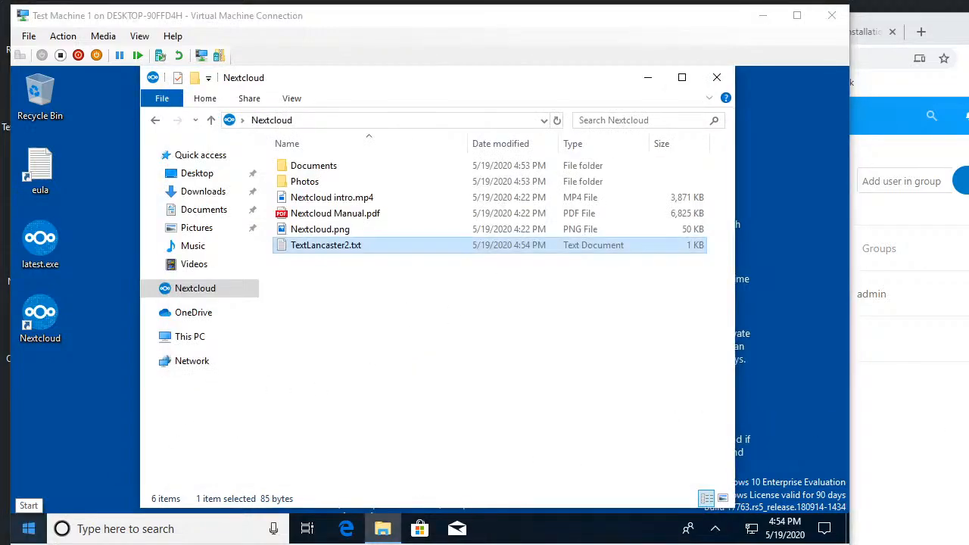
Step: Open the synced TextLancaster2 note from the host's Nextcloud folder, then close it
{"action": "key", "text": "alt+Tab"}
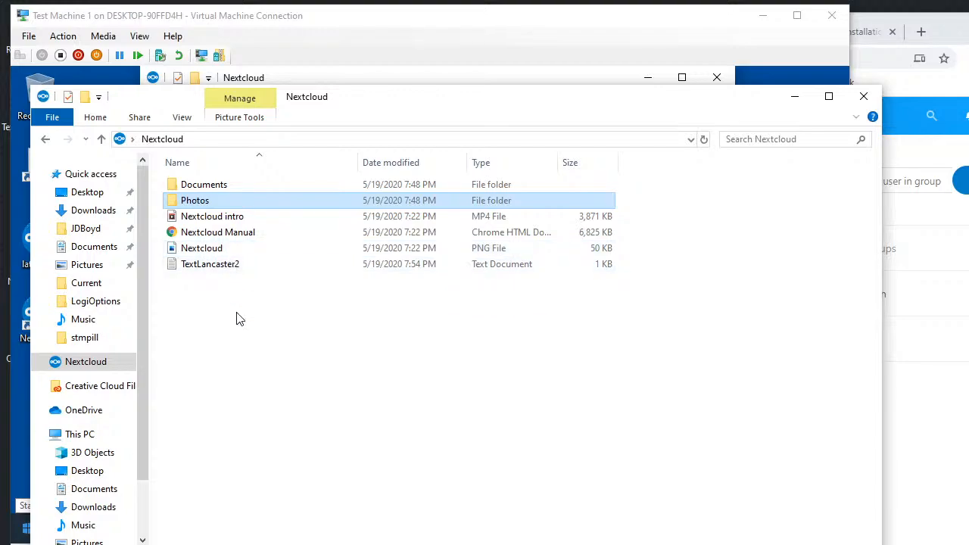
{"action": "double_click", "coordinate": [210, 269]}
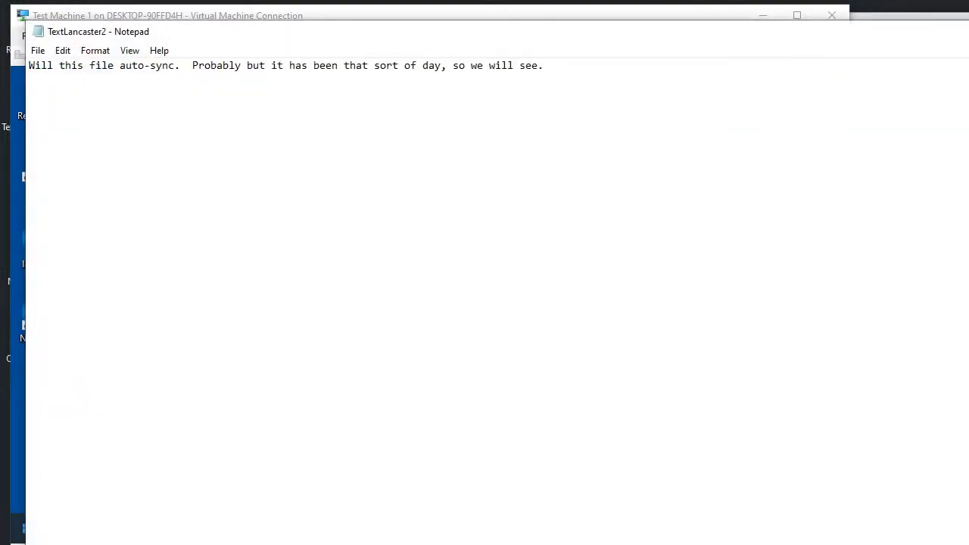
{"action": "key", "text": "alt+F4"}
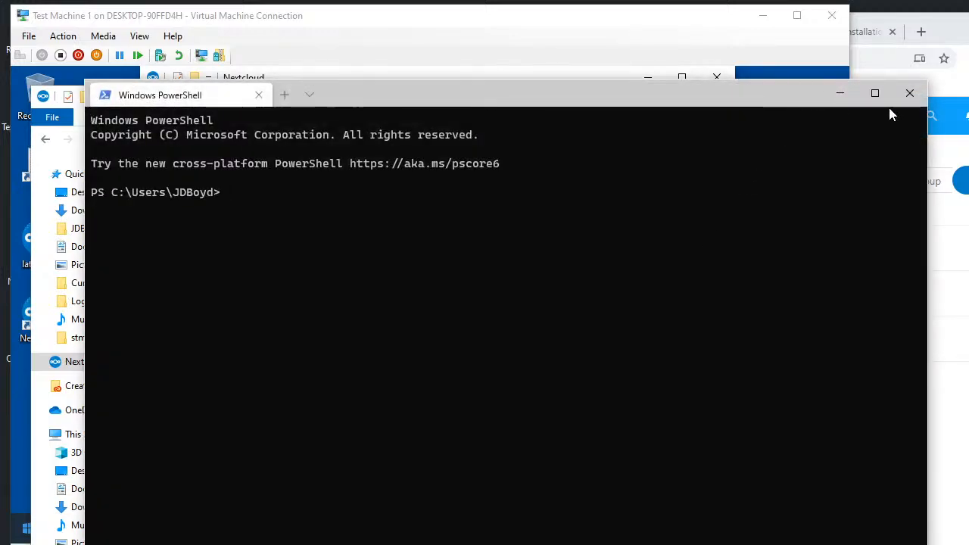
Step: Close PowerShell, open a new Chrome tab, and run df -h in PuTTY to check disk usage
{"action": "left_click", "coordinate": [909, 93]}
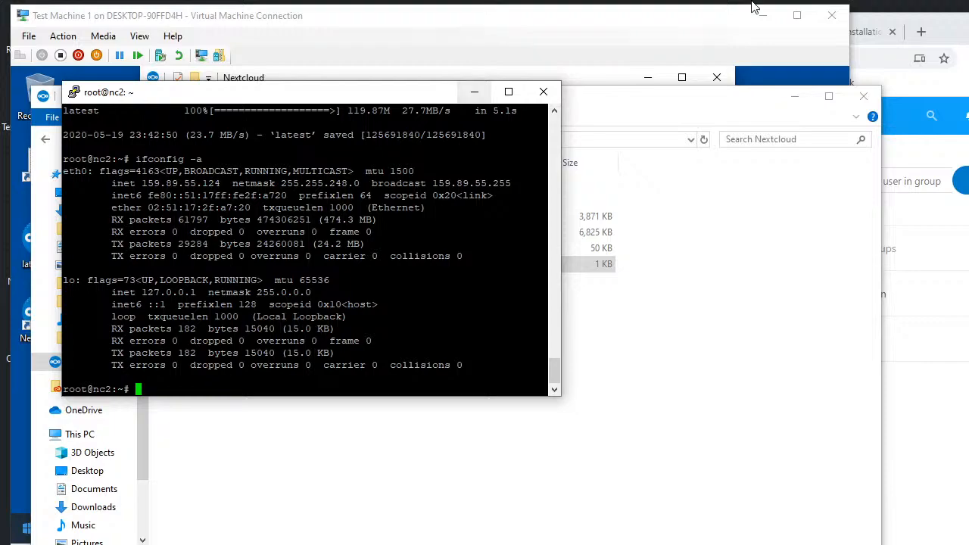
{"action": "left_click", "coordinate": [917, 45]}
{"action": "left_click", "coordinate": [921, 31]}
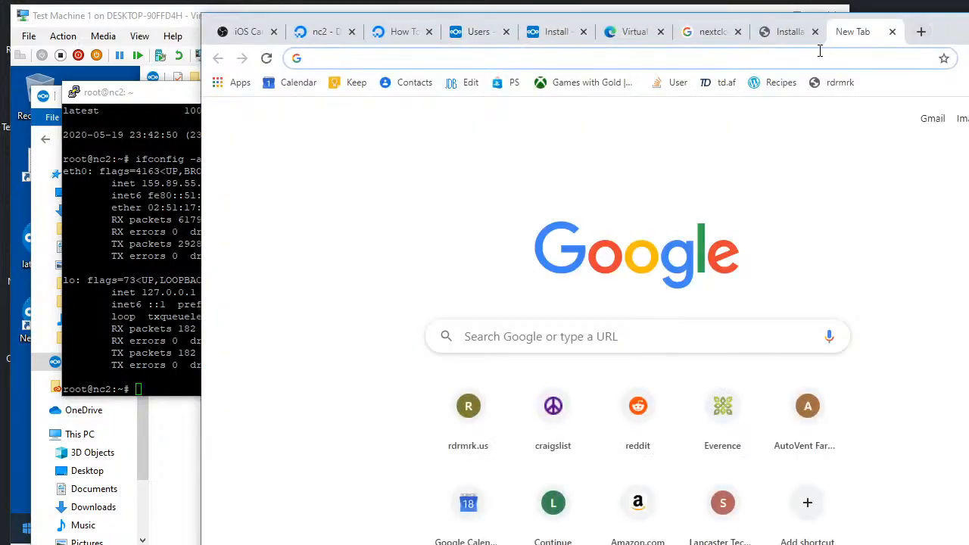
{"action": "left_click", "coordinate": [197, 110]}
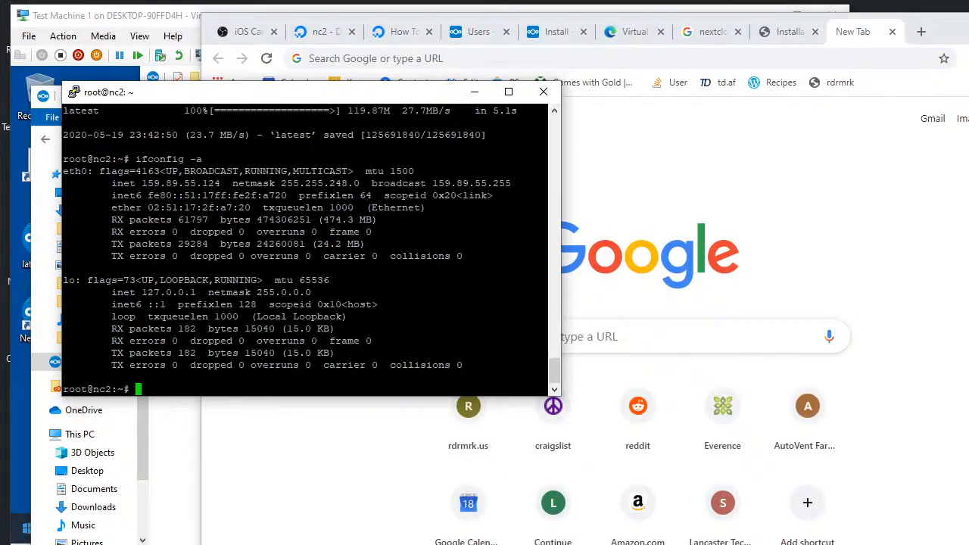
{"action": "type", "text": "df -h"}
{"action": "key", "text": "Return"}
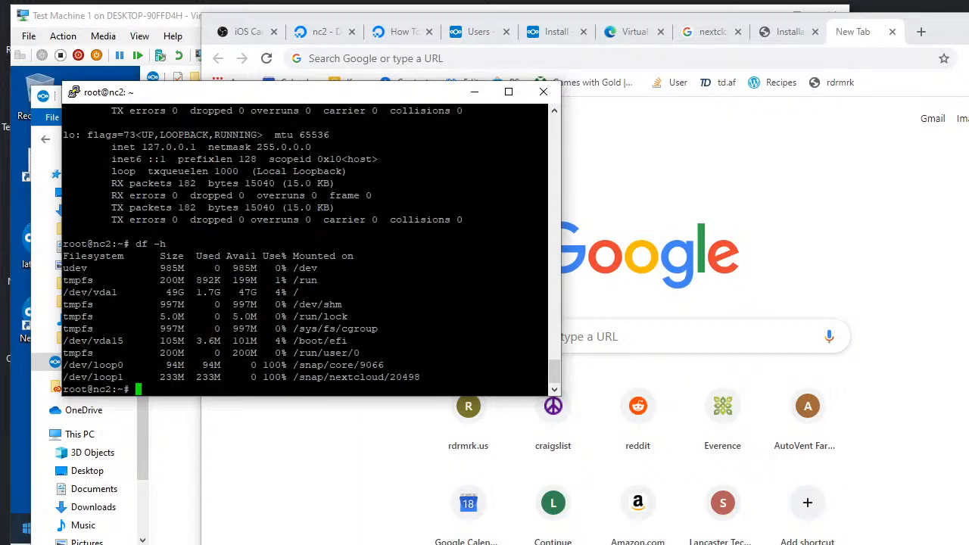
{"action": "left_click", "coordinate": [701, 59]}
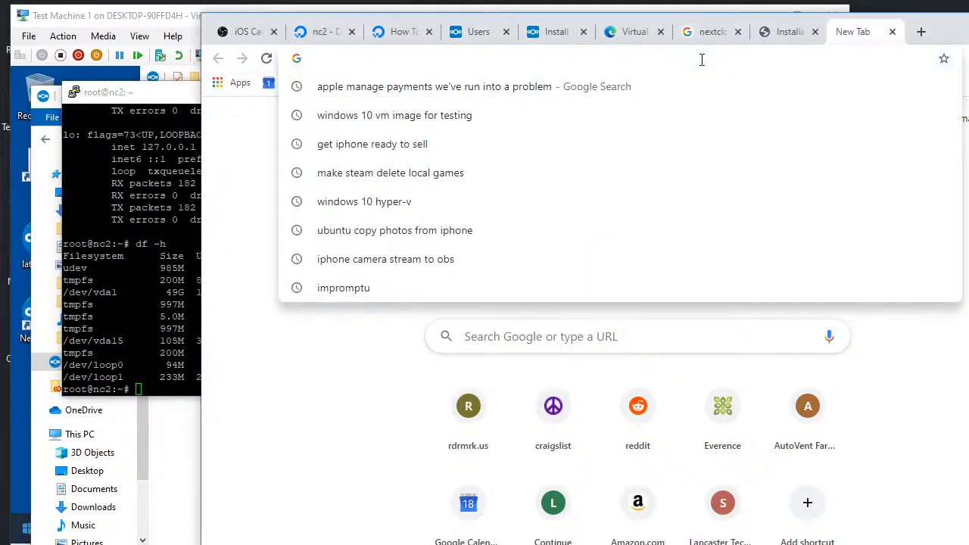
Step: Google 'where does the nextcloud snap store files' and read the snippet pointing to /var/snap/nextcloud/common/
{"action": "type", "text": "wheare"}
{"action": "key", "text": "BackSpace"}
{"action": "key", "text": "BackSpace"}
{"action": "key", "text": "BackSpace"}
{"action": "type", "text": "re "}
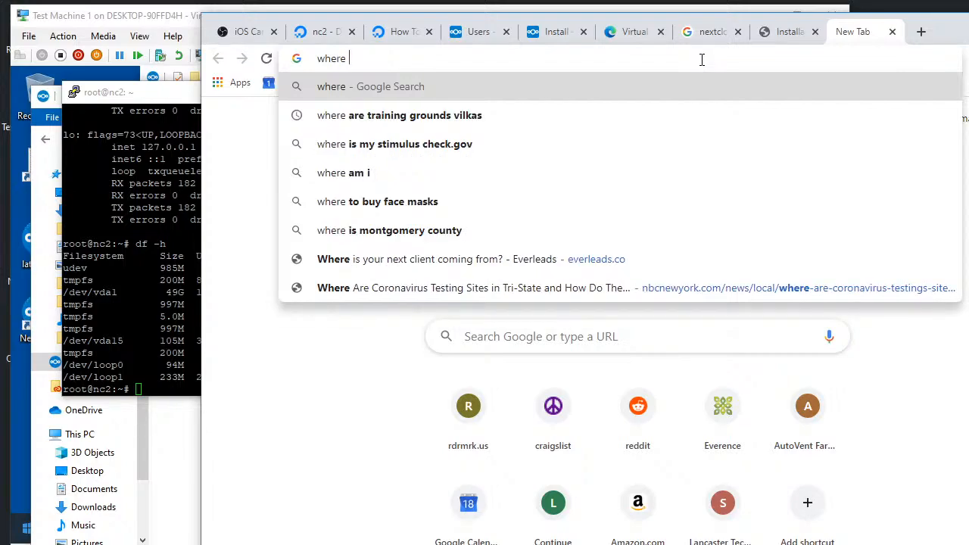
{"action": "type", "text": "nextdoes the"}
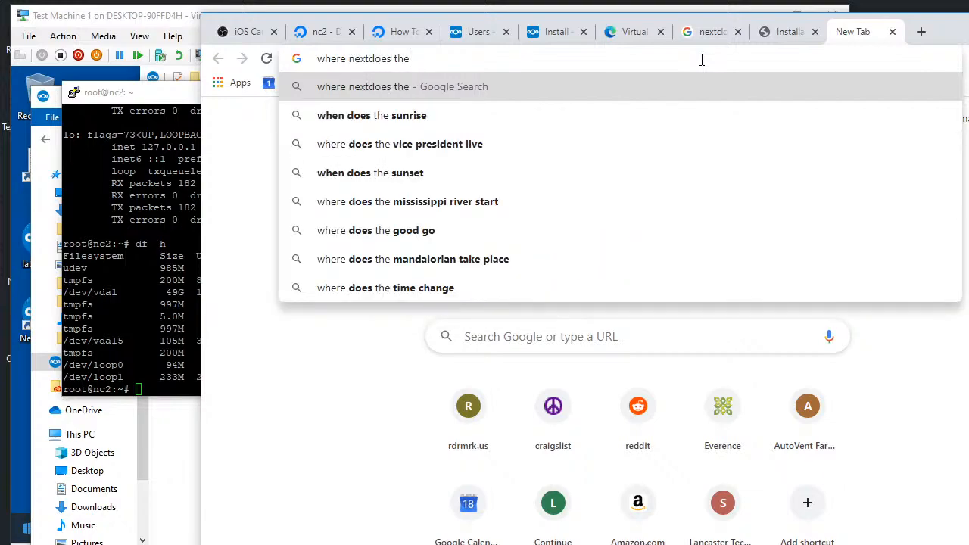
{"action": "key", "text": "BackSpace"}
{"action": "key", "text": "BackSpace"}
{"action": "key", "text": "BackSpace"}
{"action": "key", "text": "BackSpace"}
{"action": "key", "text": "BackSpace"}
{"action": "key", "text": "BackSpace"}
{"action": "key", "text": "BackSpace"}
{"action": "key", "text": "BackSpace"}
{"action": "key", "text": "BackSpace"}
{"action": "key", "text": "BackSpace"}
{"action": "key", "text": "BackSpace"}
{"action": "key", "text": "BackSpace"}
{"action": "type", "text": "does the nex"}
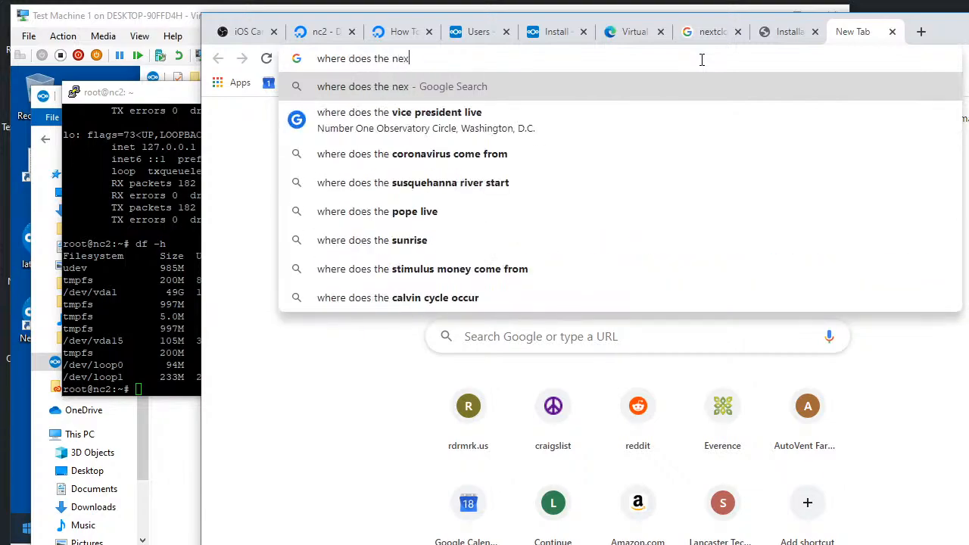
{"action": "type", "text": "tcloud snap"}
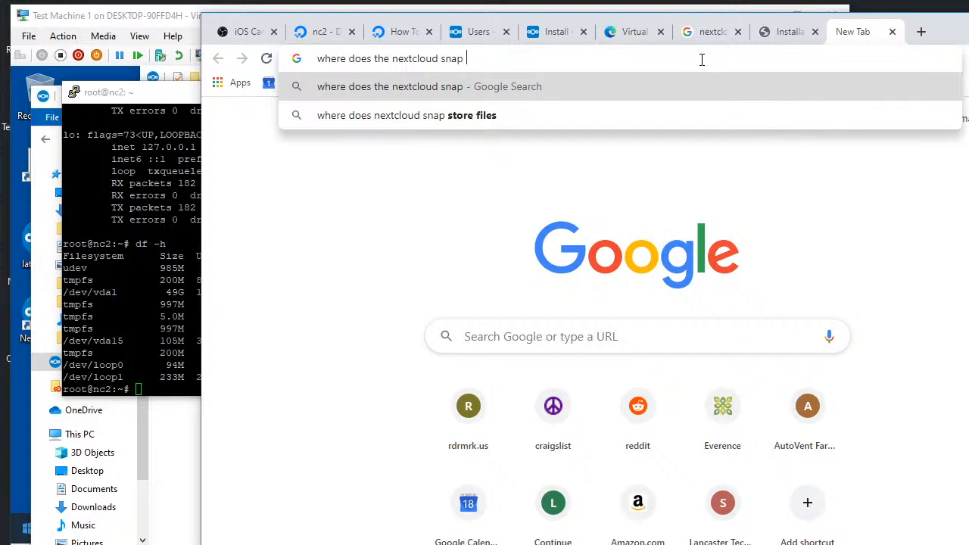
{"action": "type", "text": " store files"}
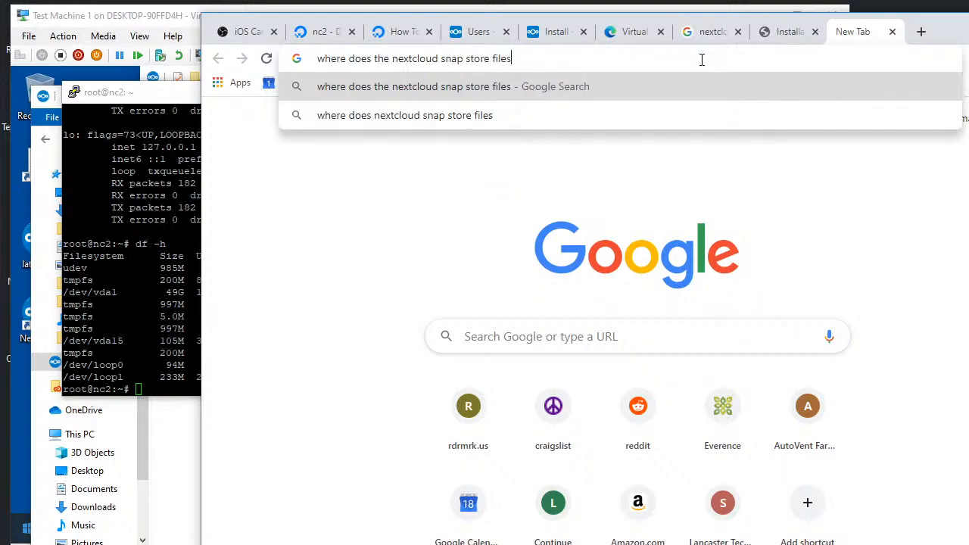
{"action": "key", "text": "Return"}
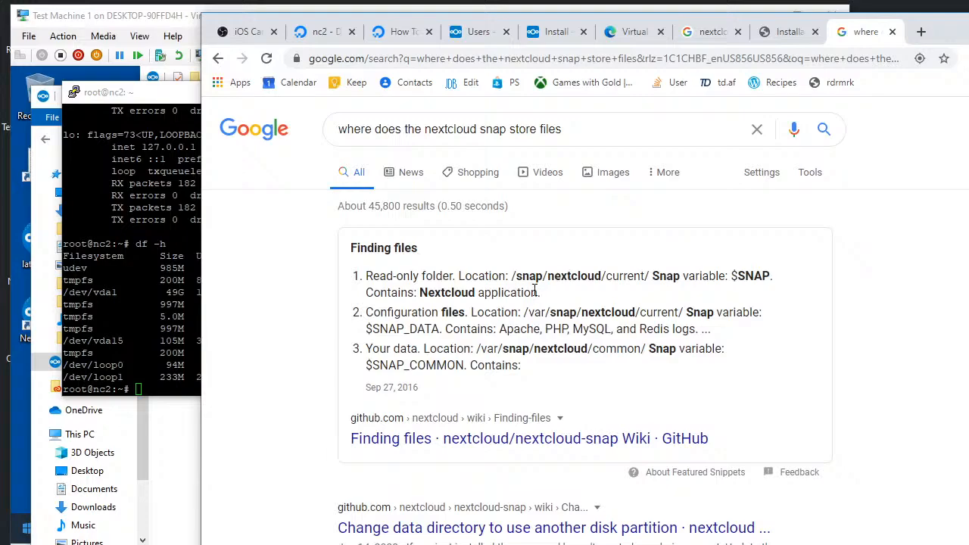
{"action": "scroll", "coordinate": [534, 290], "scroll_direction": "down", "scroll_amount": 2}
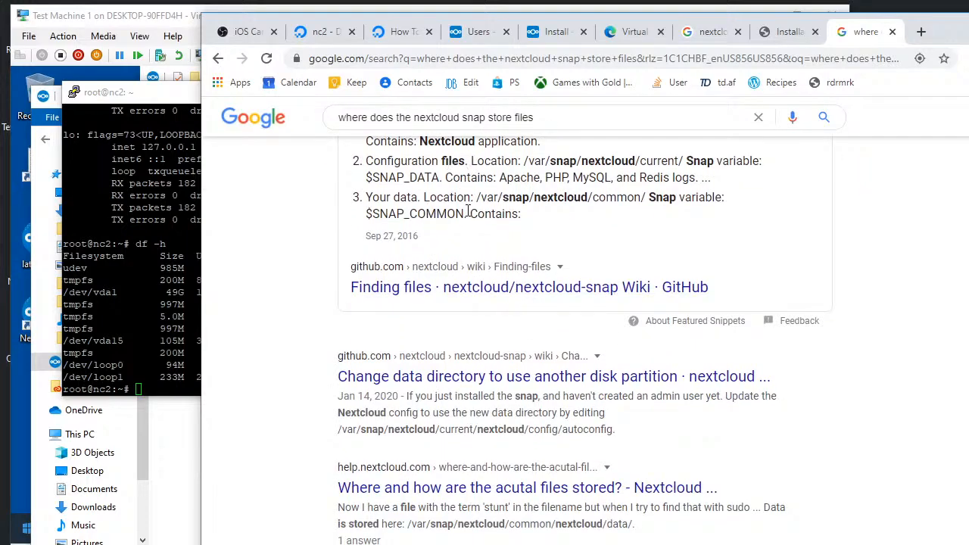
{"action": "scroll", "coordinate": [468, 212], "scroll_direction": "up", "scroll_amount": 1}
{"action": "left_click", "coordinate": [167, 227]}
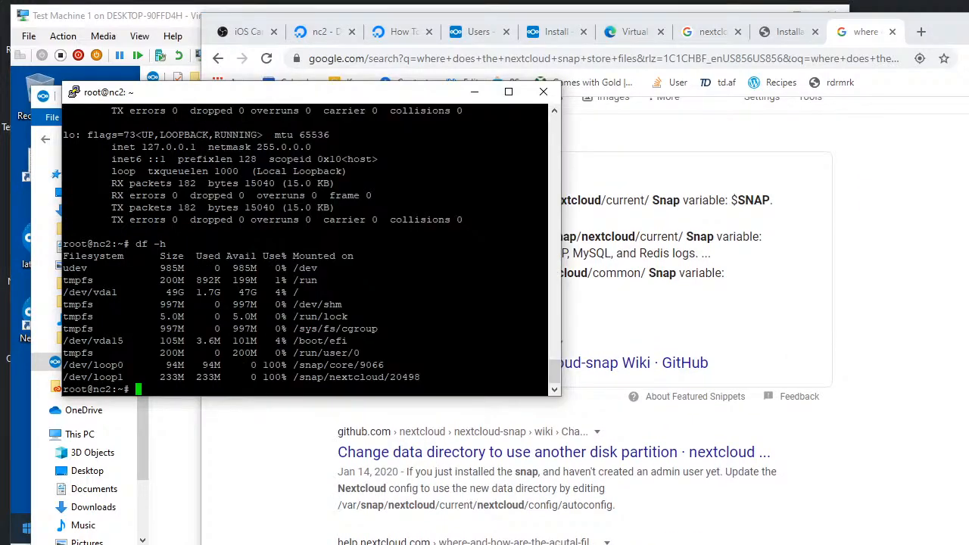
Step: Browse /var/snap/nextcloud and its common folder with ls -l, then return to /var/snap/nextcloud
{"action": "type", "text": "cd /var/snap/nextcloud/"}
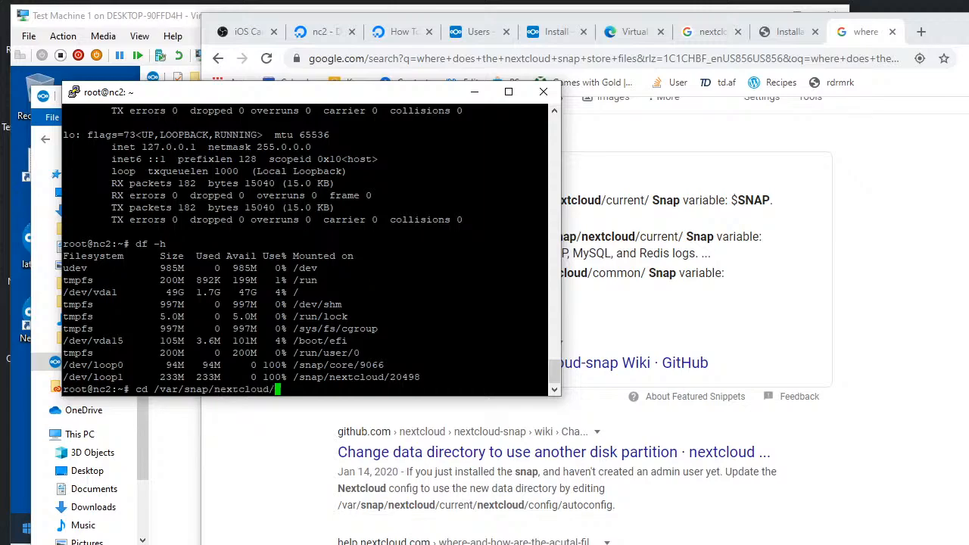
{"action": "key", "text": "Return"}
{"action": "type", "text": "ls -l"}
{"action": "key", "text": "Return"}
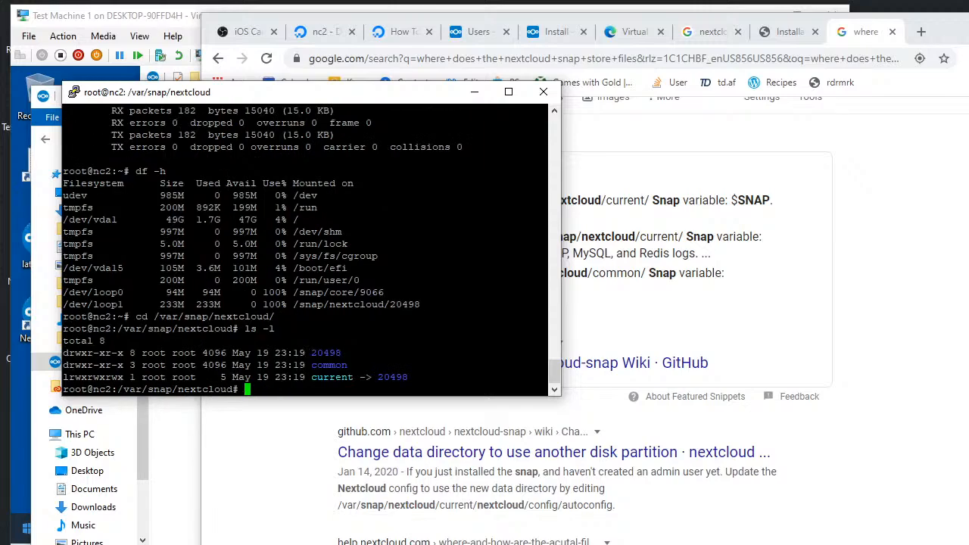
{"action": "type", "text": "cd co"}
{"action": "key", "text": "Tab"}
{"action": "key", "text": "Return"}
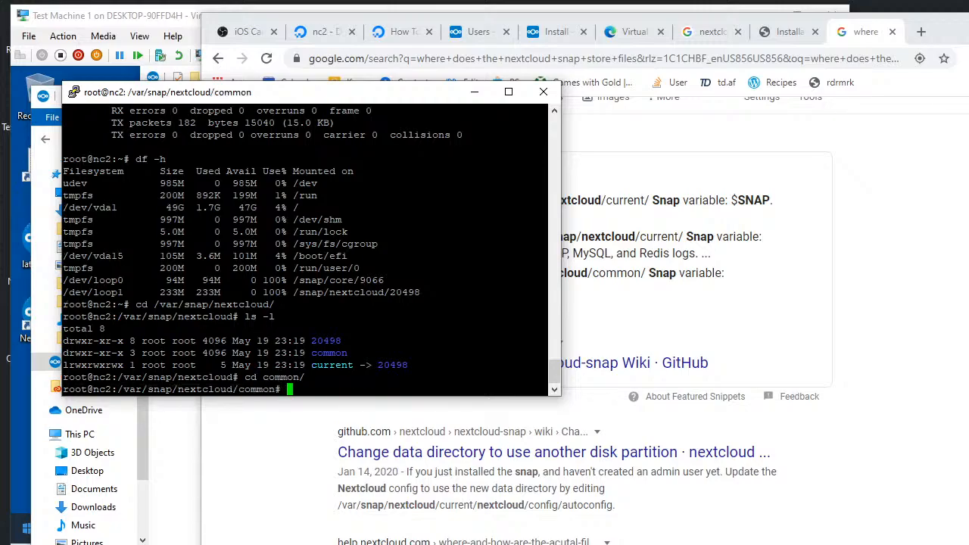
{"action": "type", "text": "ls -l"}
{"action": "key", "text": "Return"}
{"action": "type", "text": "cd .."}
{"action": "key", "text": "Return"}
Step: List every file under /var/snap/nextcloud with find ./ and review the output
{"action": "type", "text": "find ./"}
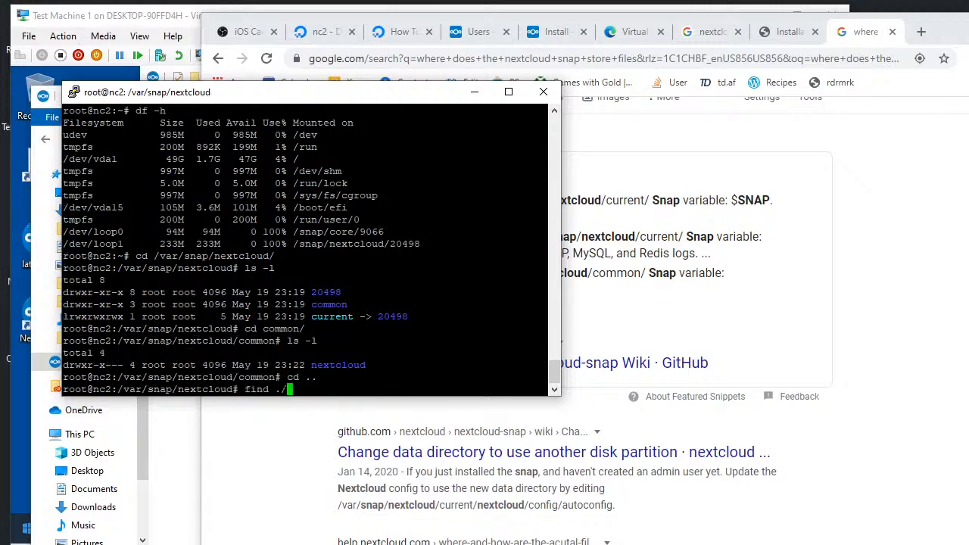
{"action": "key", "text": "Return"}
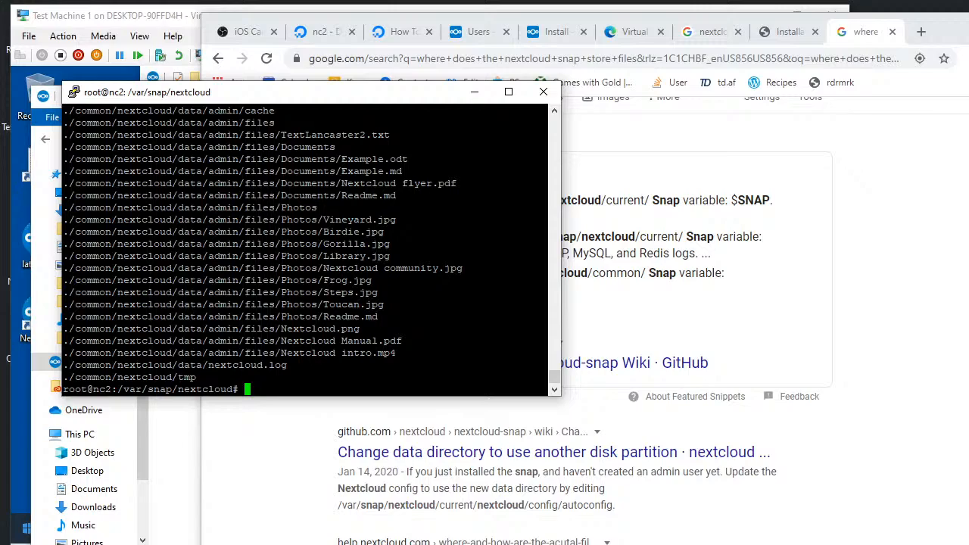
{"action": "scroll", "coordinate": [307, 249], "scroll_direction": "up", "scroll_amount": 4}
{"action": "key", "text": "Up"}
{"action": "key", "text": "Return"}
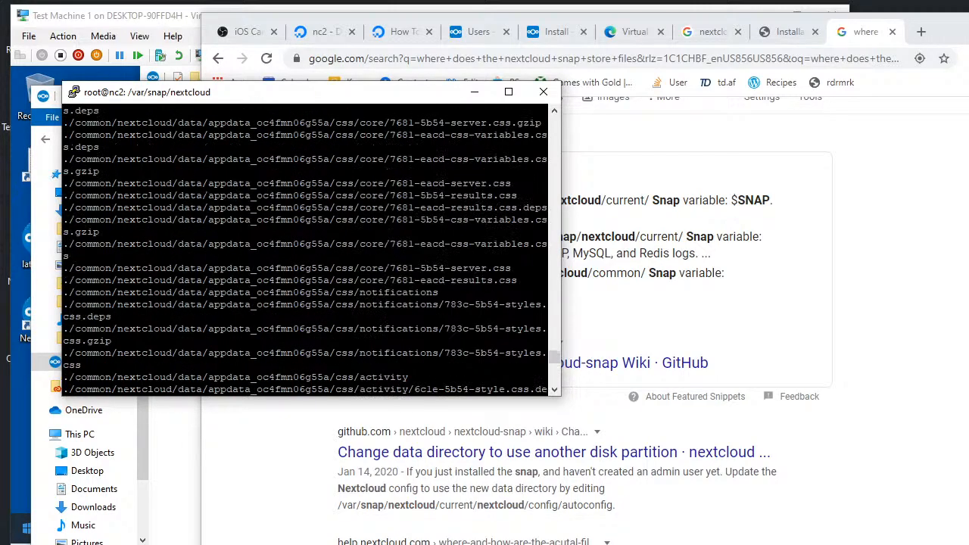
Step: Mark a block of the file listing and select $SNAP_COMMON in the search snippet
{"action": "left_click_drag", "start_coordinate": [65, 256], "coordinate": [388, 290]}
{"action": "left_click", "coordinate": [656, 272]}
{"action": "left_click_drag", "start_coordinate": [453, 286], "coordinate": [464, 290]}
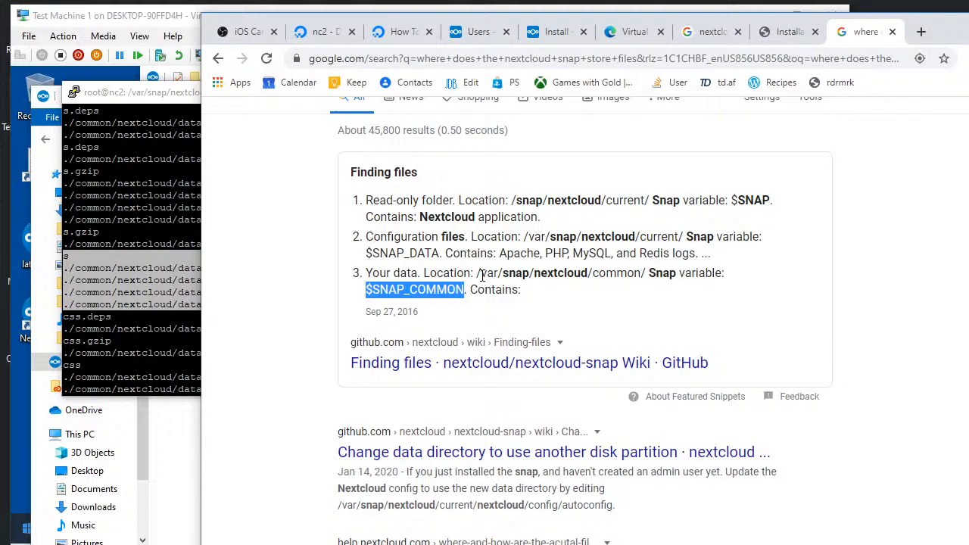
Step: Open the 'Finding files · nextcloud/nextcloud-snap Wiki' result and scroll to its Configuration files section
{"action": "left_click", "coordinate": [428, 194]}
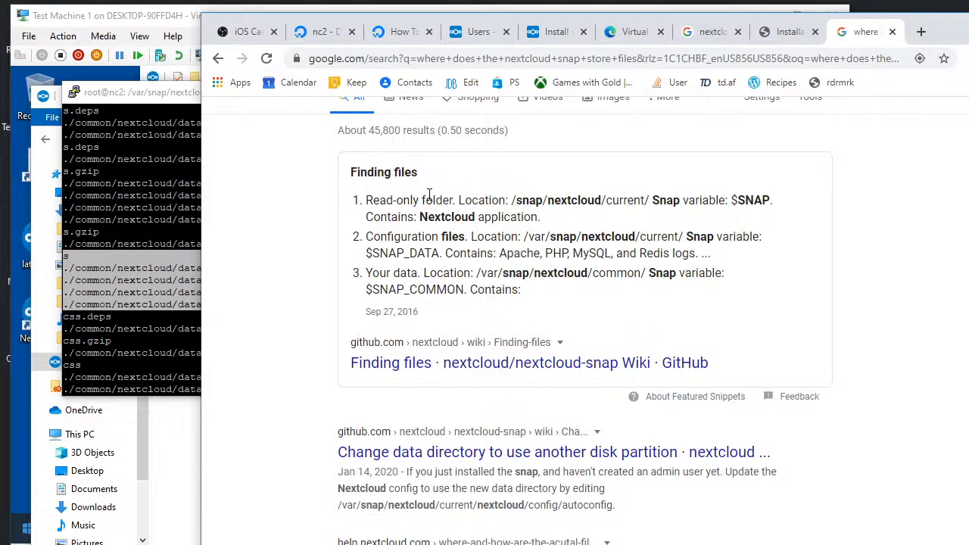
{"action": "left_click_drag", "start_coordinate": [426, 199], "coordinate": [491, 286]}
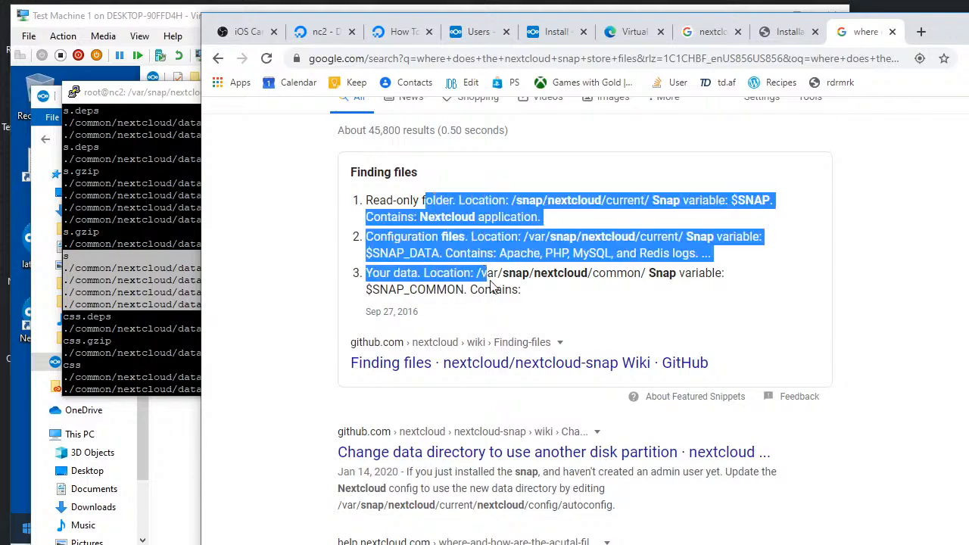
{"action": "left_click", "coordinate": [558, 365]}
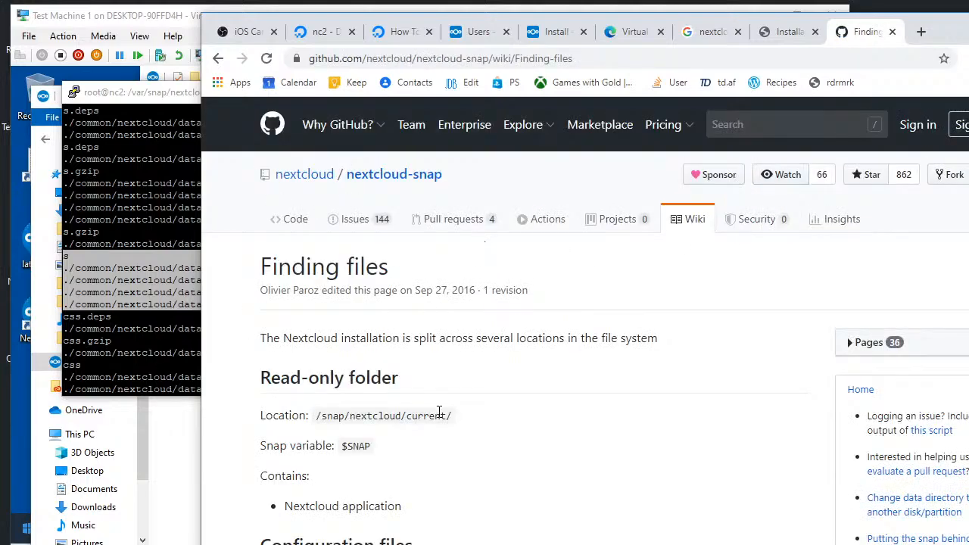
{"action": "scroll", "coordinate": [435, 409], "scroll_direction": "down", "scroll_amount": 3}
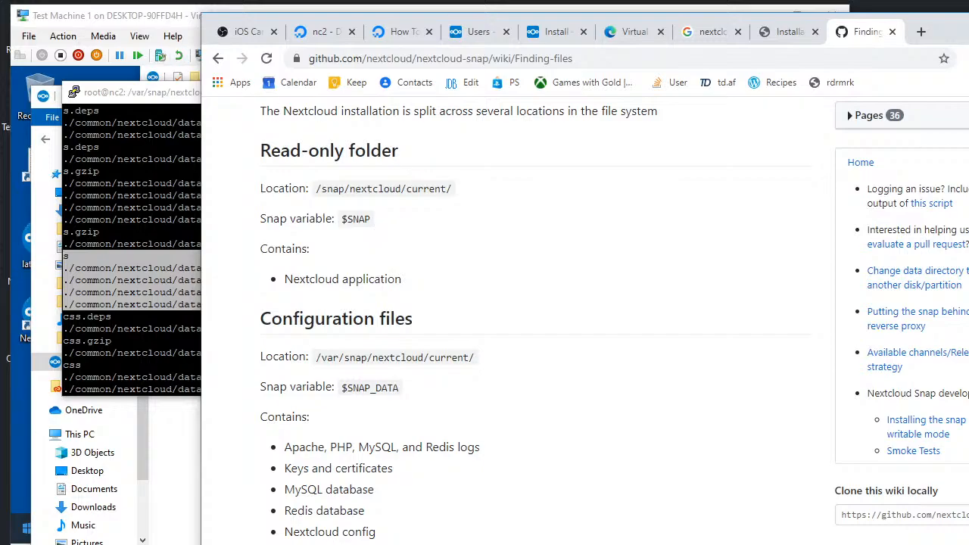
{"action": "key", "text": "alt+Tab"}
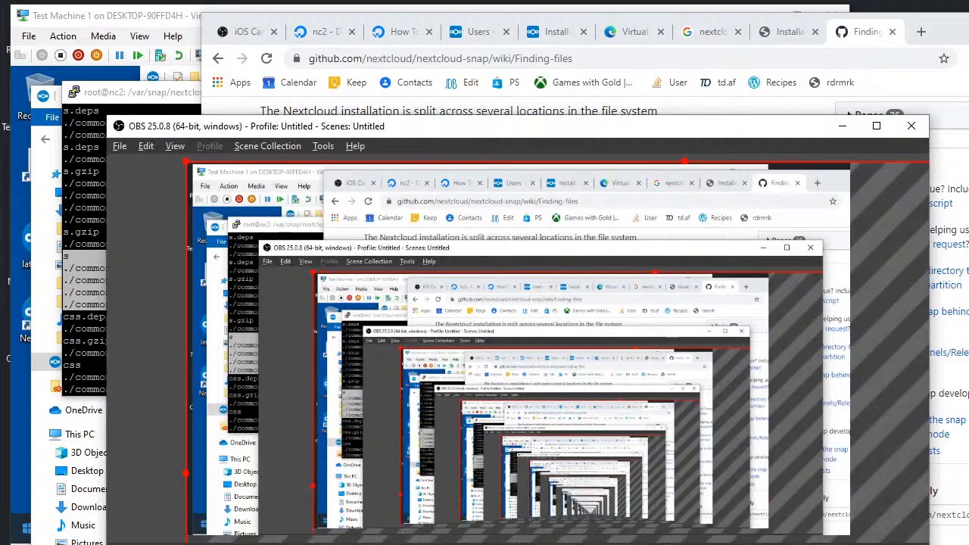